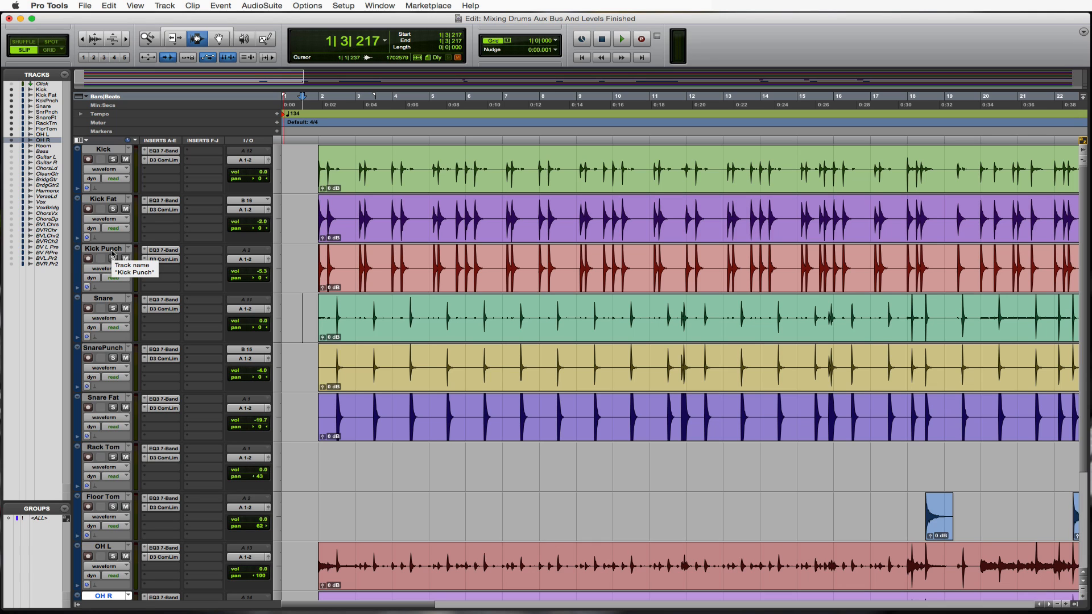
- Create one new mono Aux Input track directly below the Kick Punch track
click(112, 250)
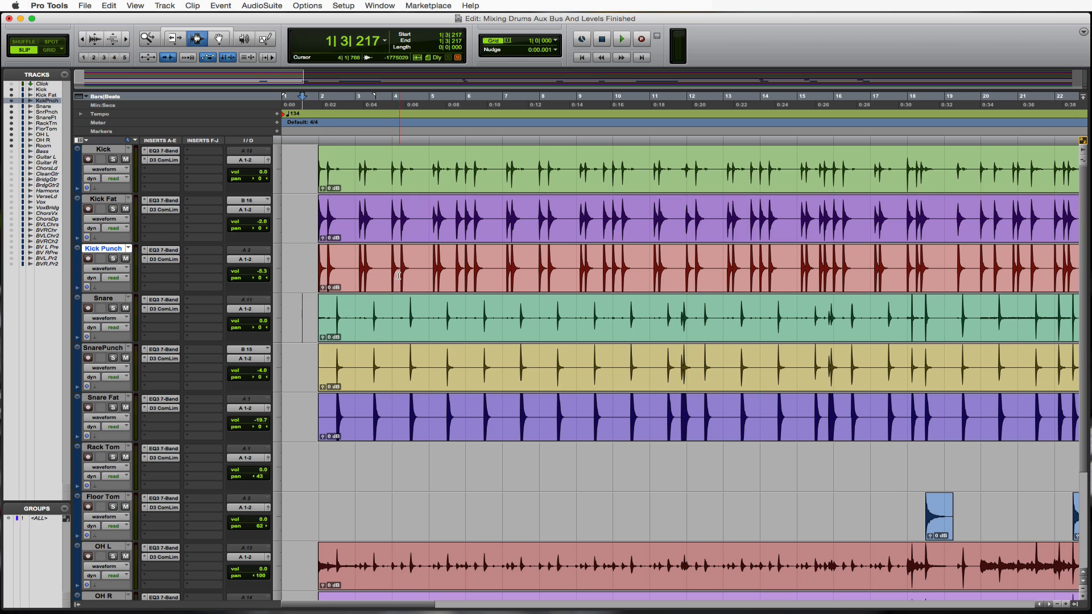
click(165, 6)
click(175, 19)
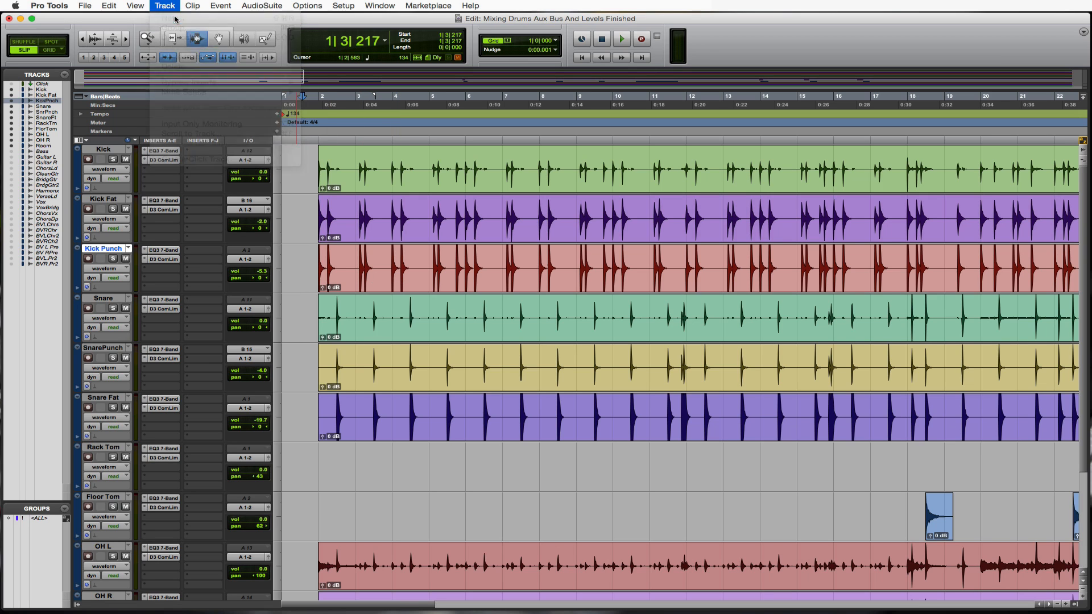
click(561, 221)
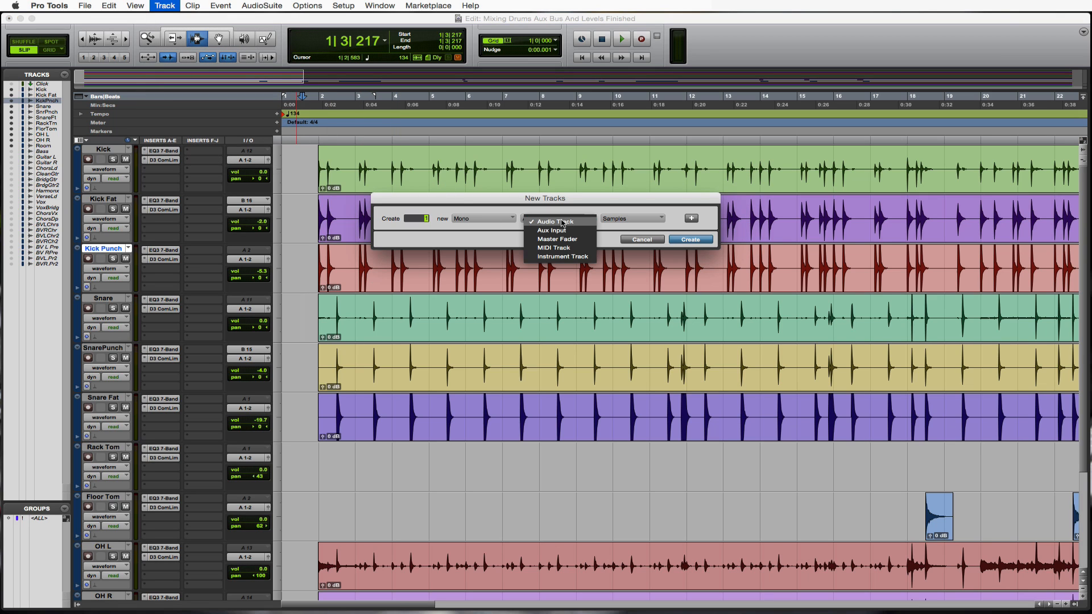
click(561, 231)
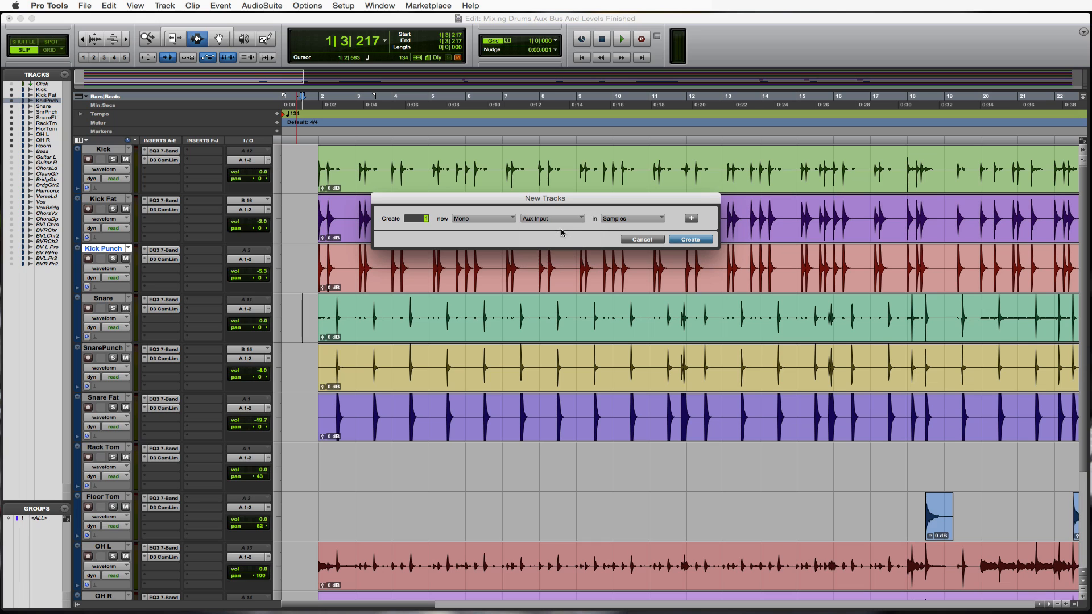
click(694, 243)
- Rename the new aux track as KICK BUS and set its input to Bus 1 (Mono)
double_click(117, 299)
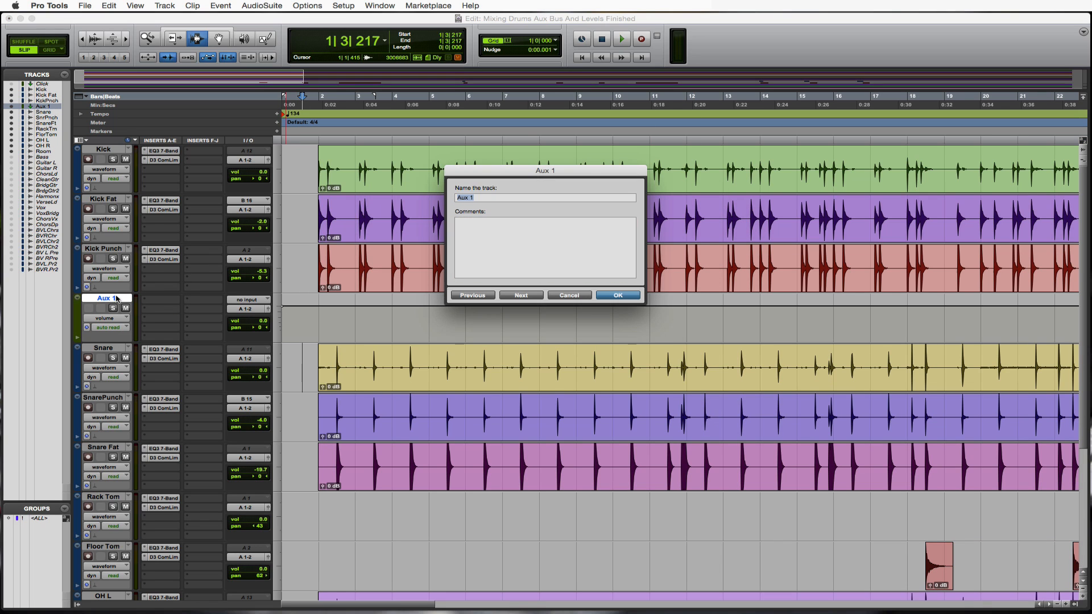
text(KICK BUS)
key(Return)
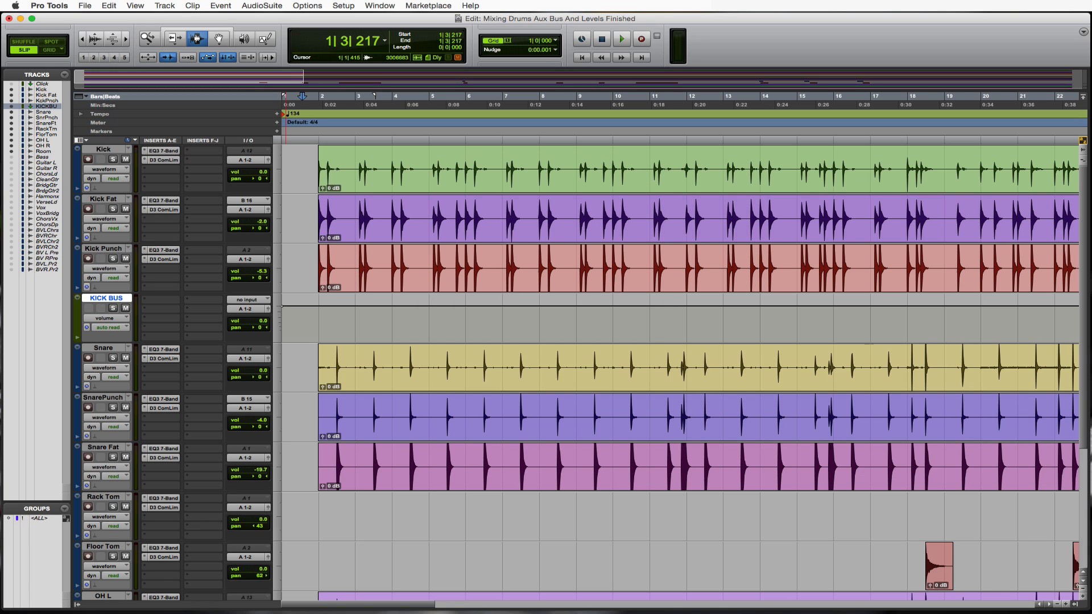
click(247, 300)
mouse_move(272, 331)
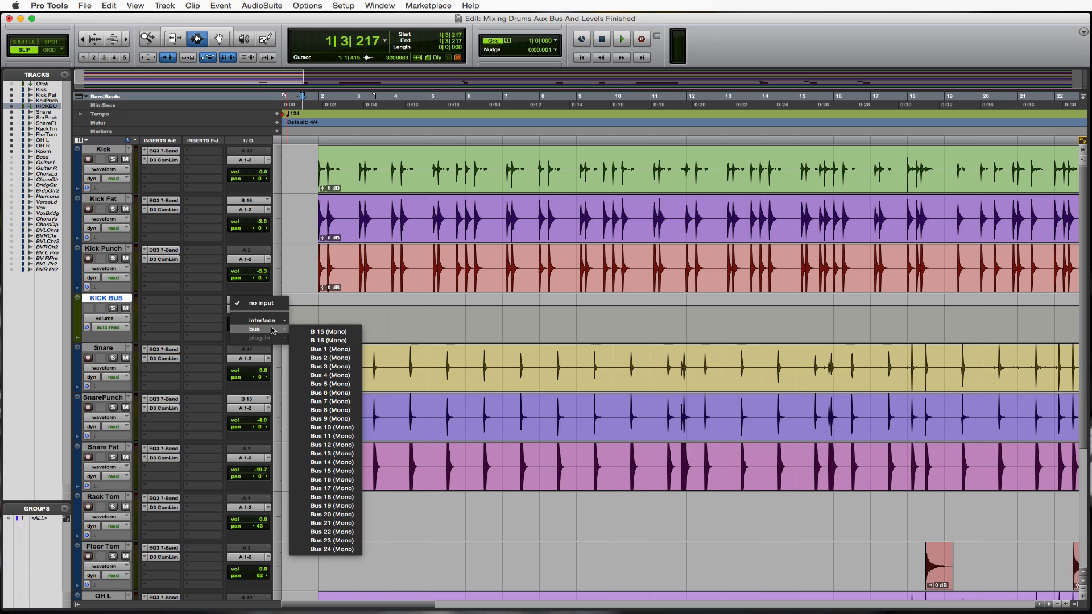
click(347, 350)
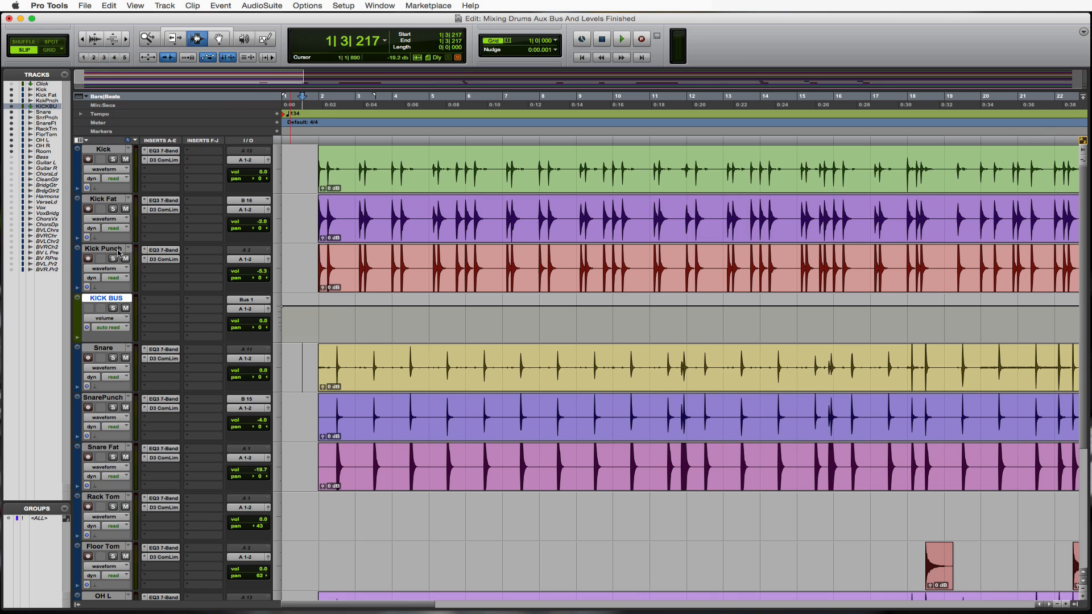
- Route the outputs of the Kick, Kick Fat and Kick Punch tracks together to Bus 1 (Mono)
click(120, 251)
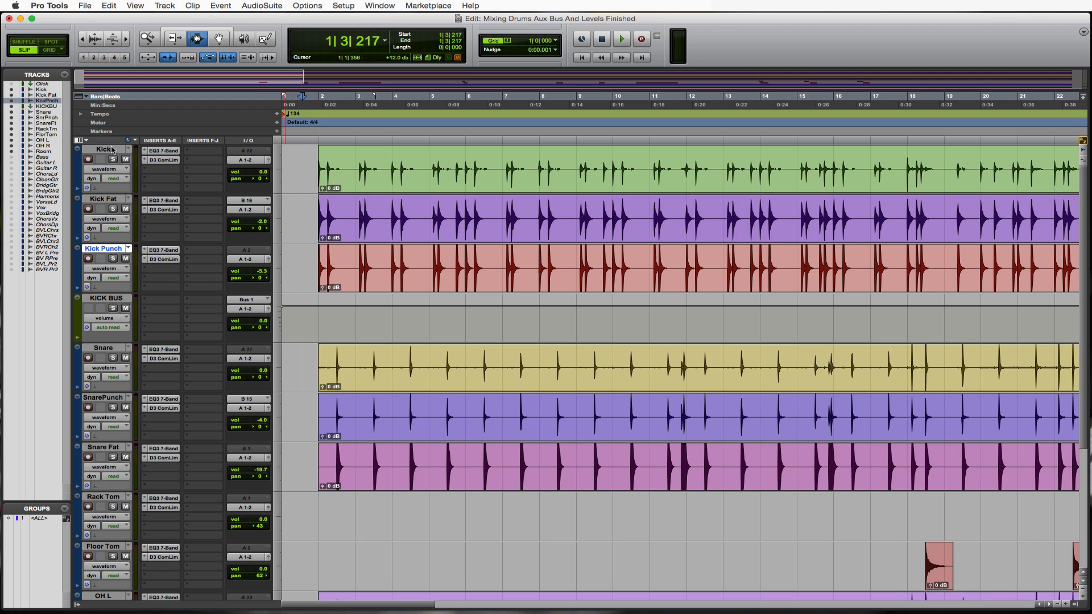
click(112, 150)
shift+click(112, 250)
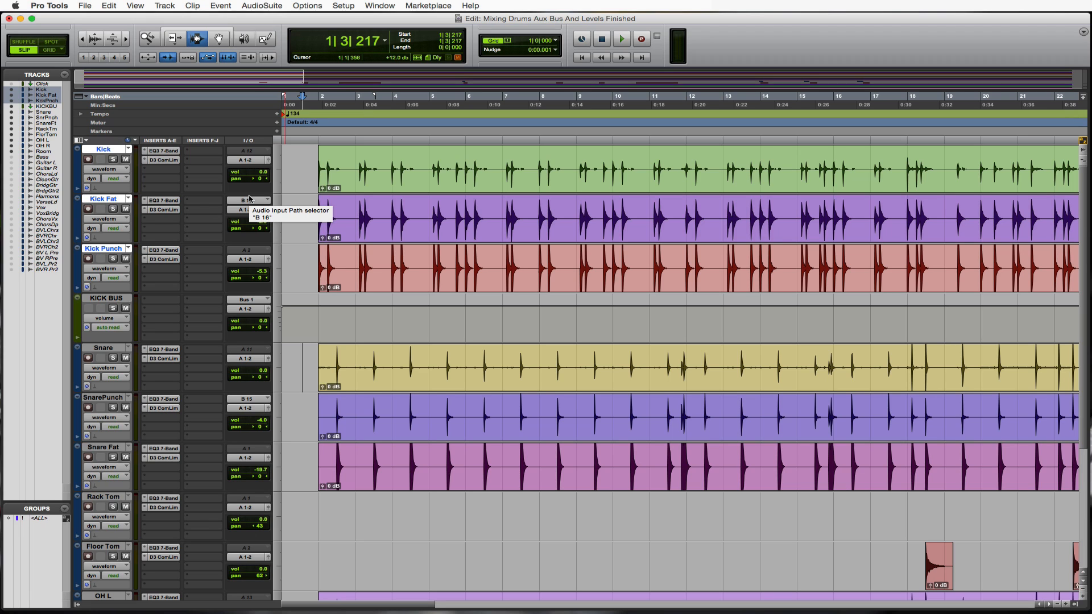
click(246, 161)
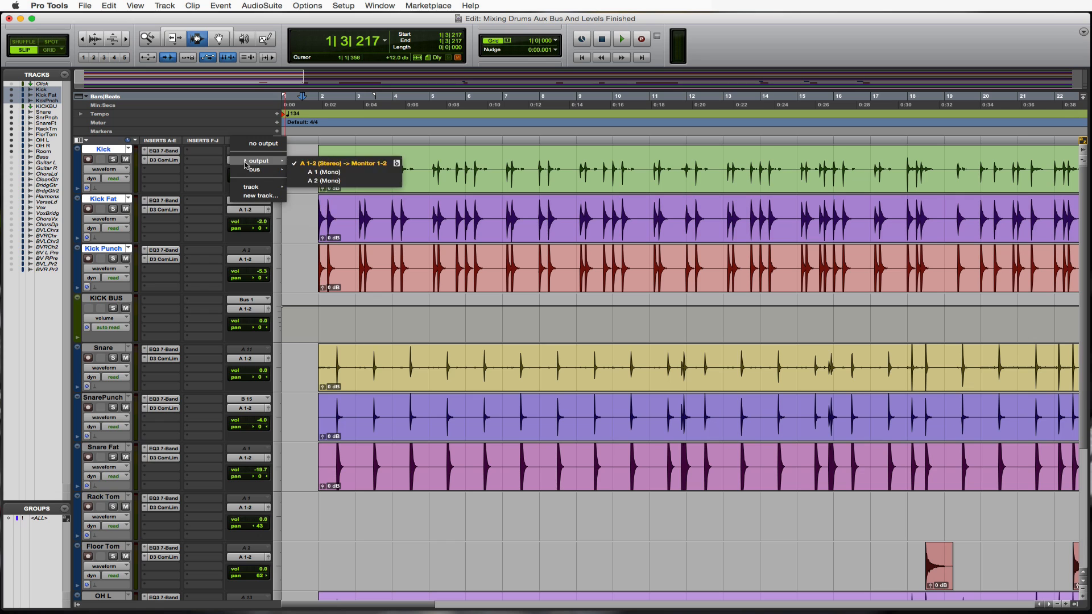
click(248, 164)
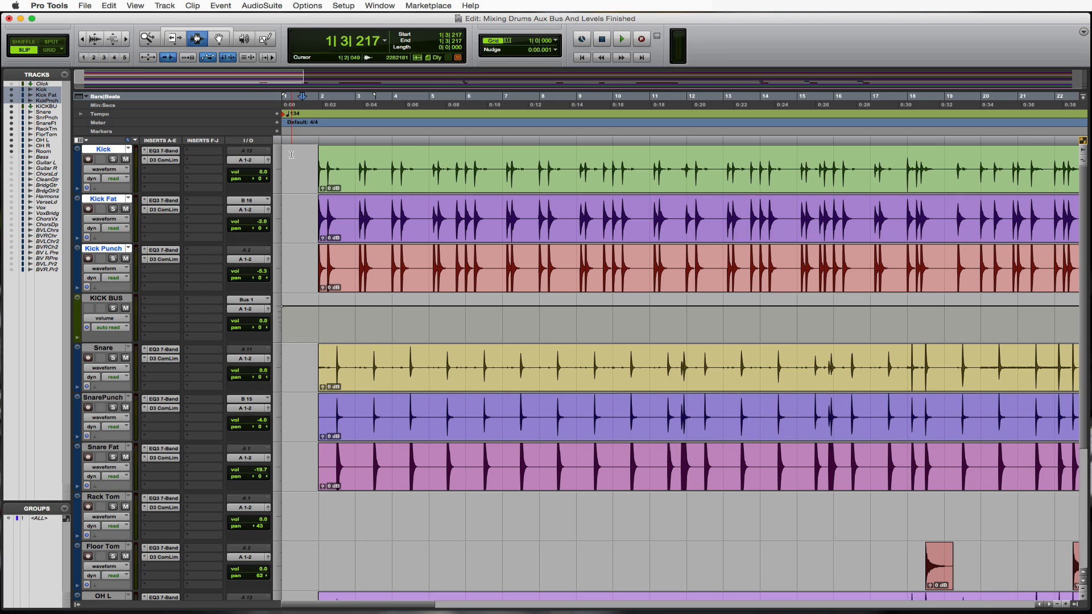
click(250, 164)
mouse_move(254, 171)
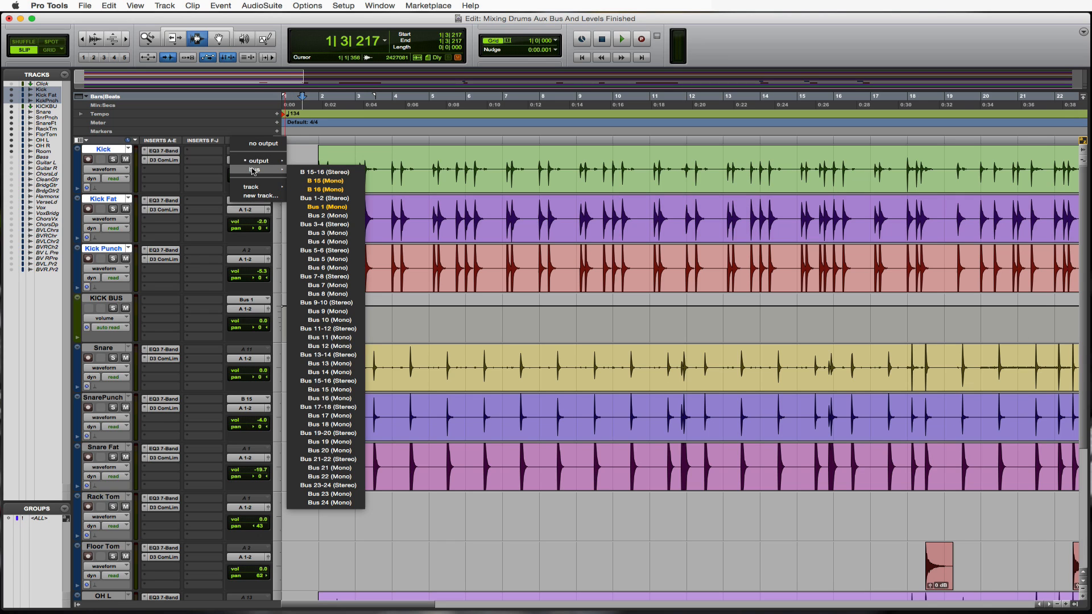
alt+shift+click(326, 207)
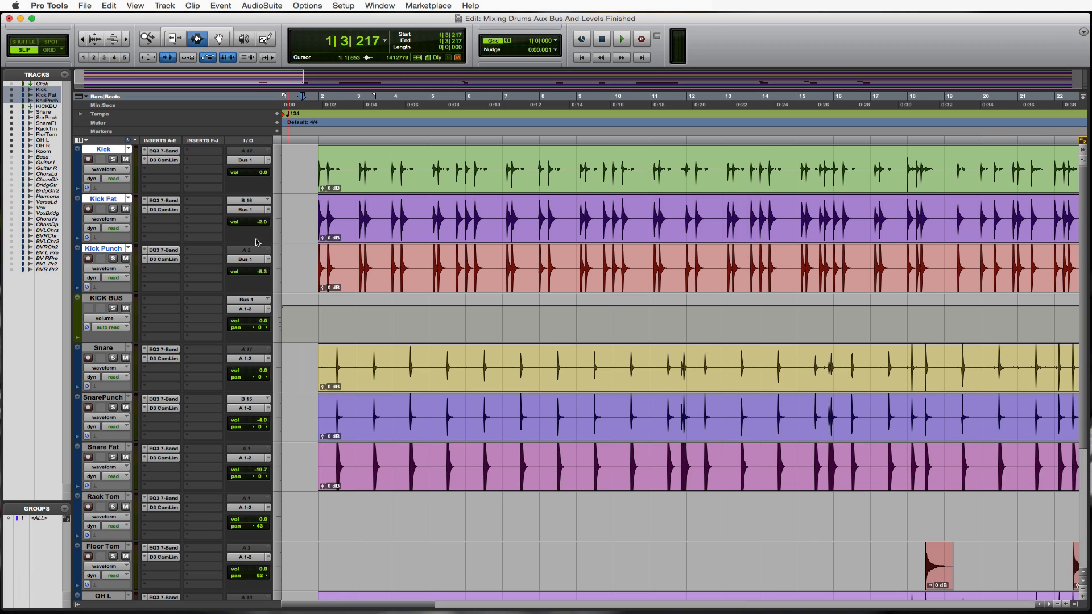
- Insert the EQ3 7-Band (mono) plug-in in the first insert slot of the KICK BUS track
click(150, 302)
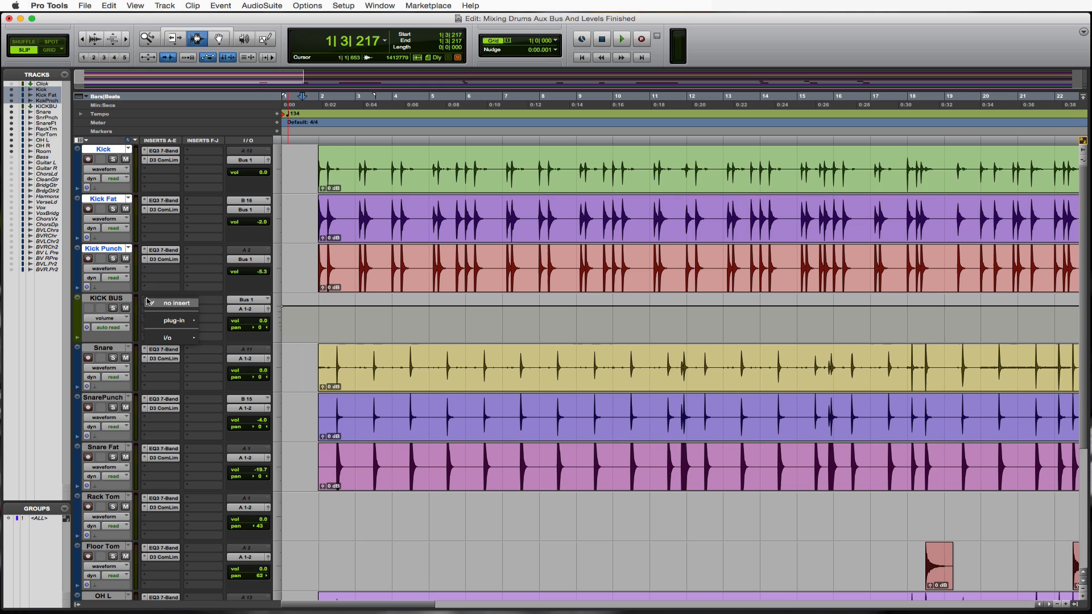
mouse_move(174, 320)
mouse_move(246, 323)
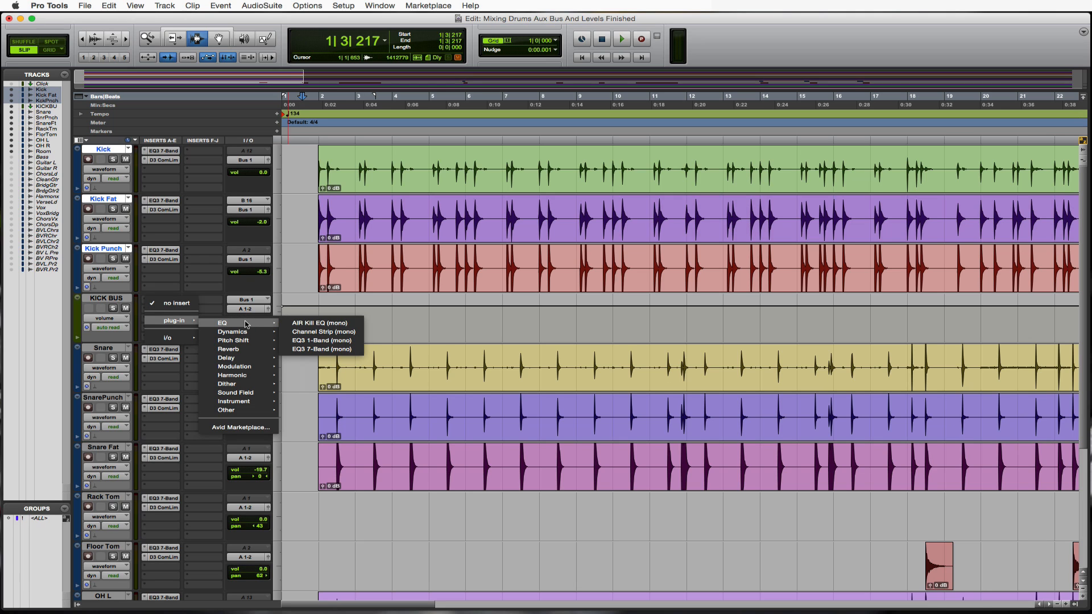
click(335, 350)
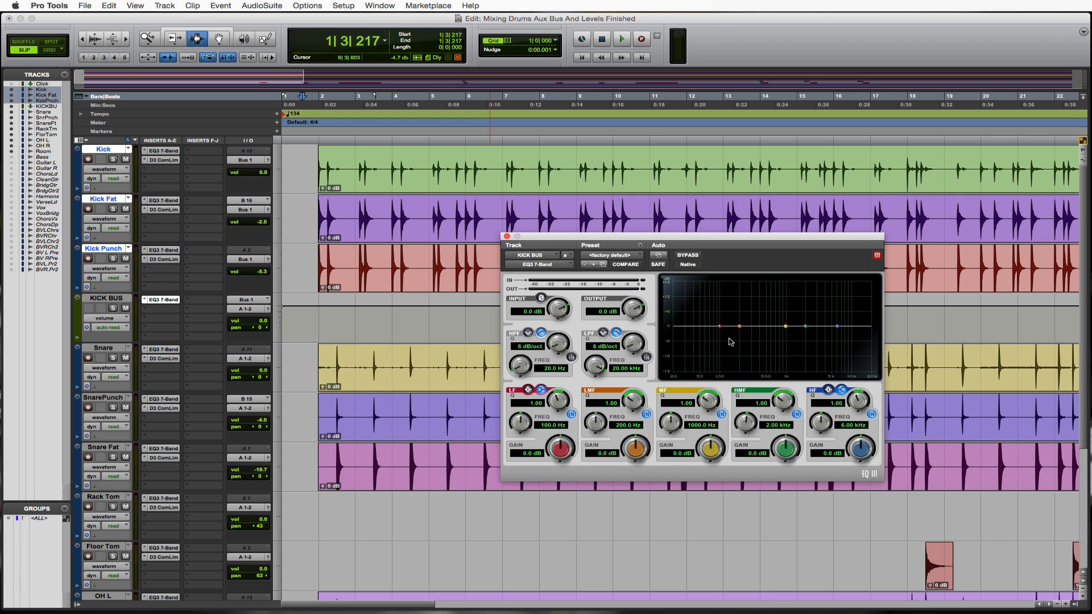
- Place the playback start just before bar 2 and audition the full drum mix from there
click(316, 263)
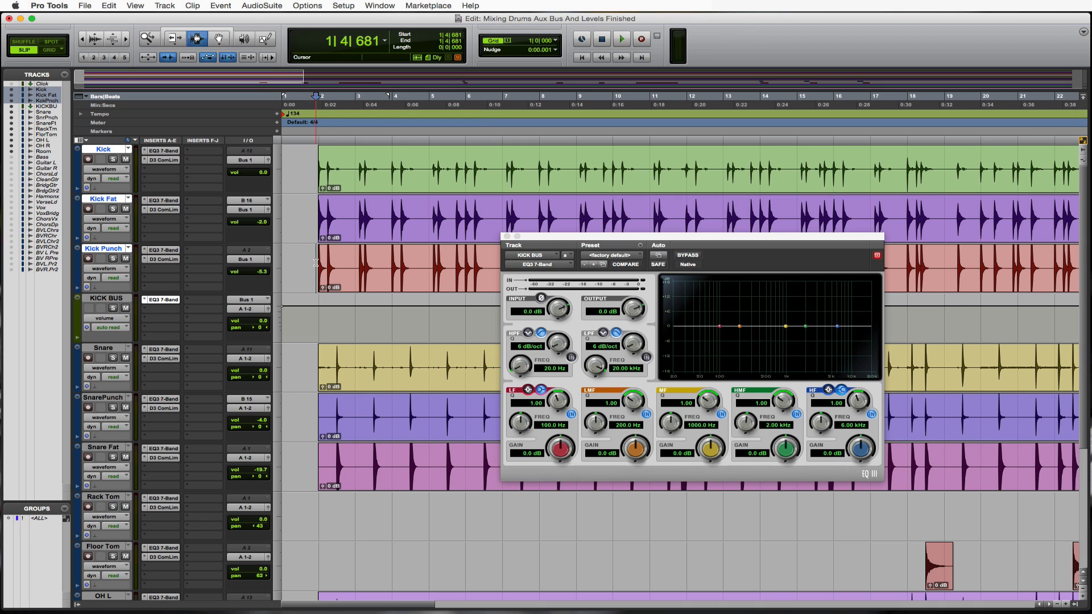
key(space)
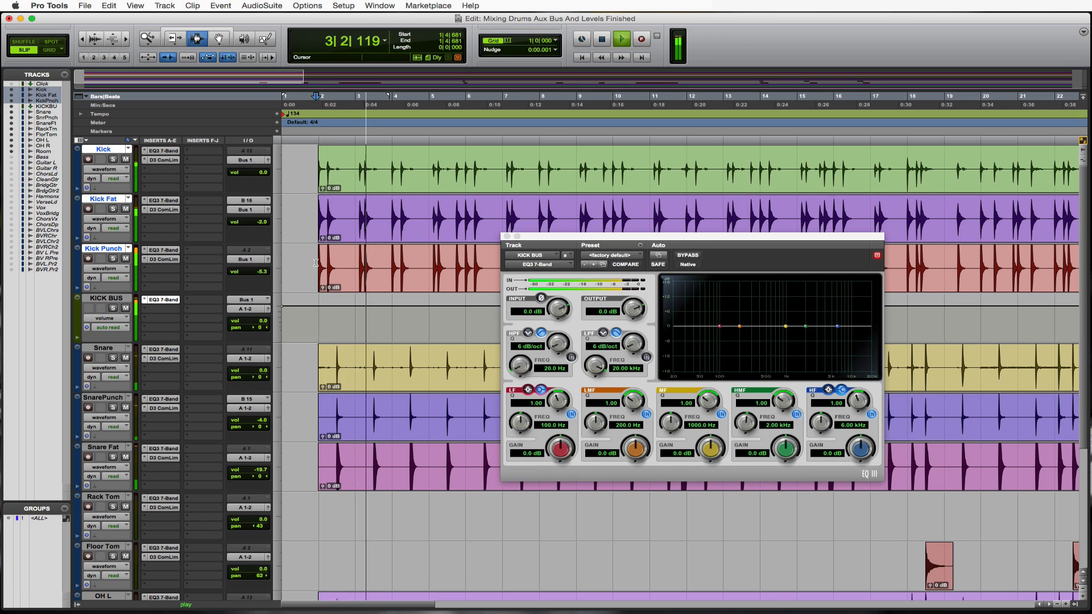
key(space)
- Solo the Kick, Kick Fat and Kick Punch tracks, solo-safe KICK BUS, and audition the kicks
click(114, 159)
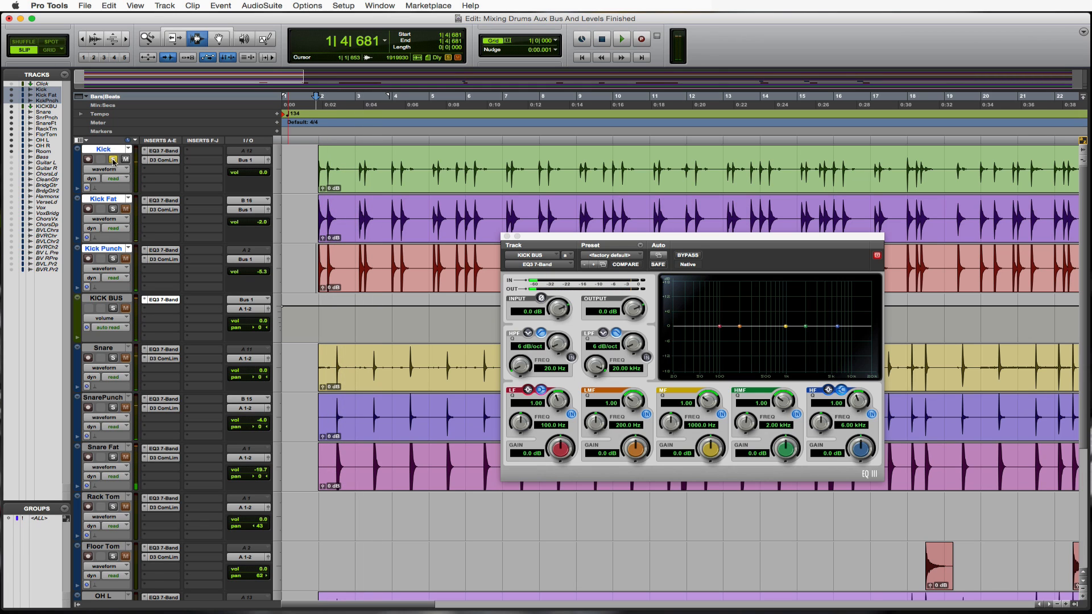
click(113, 209)
click(113, 259)
click(117, 310)
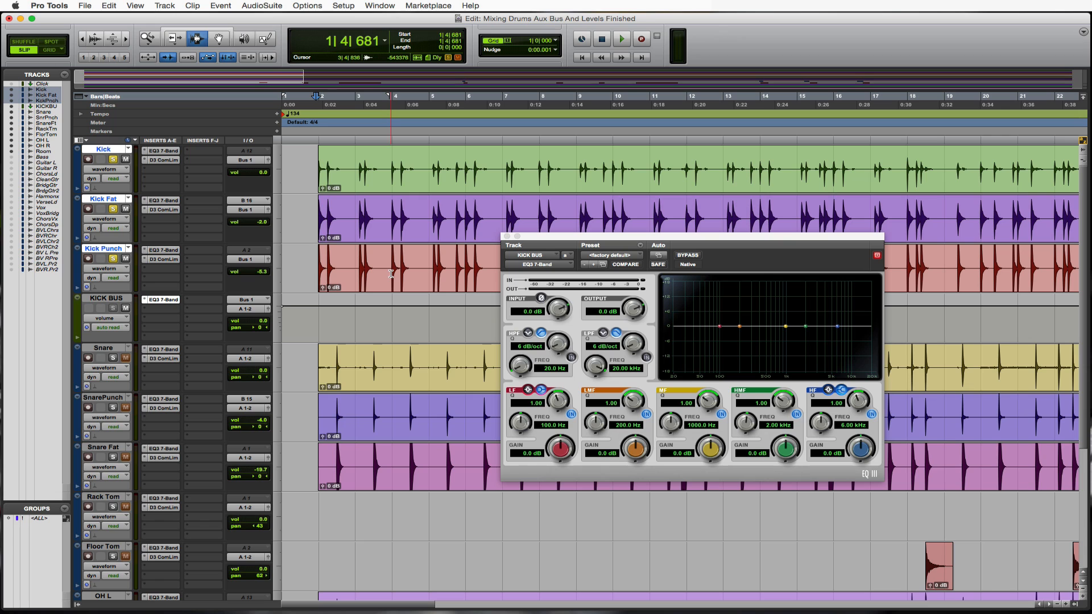
key(space)
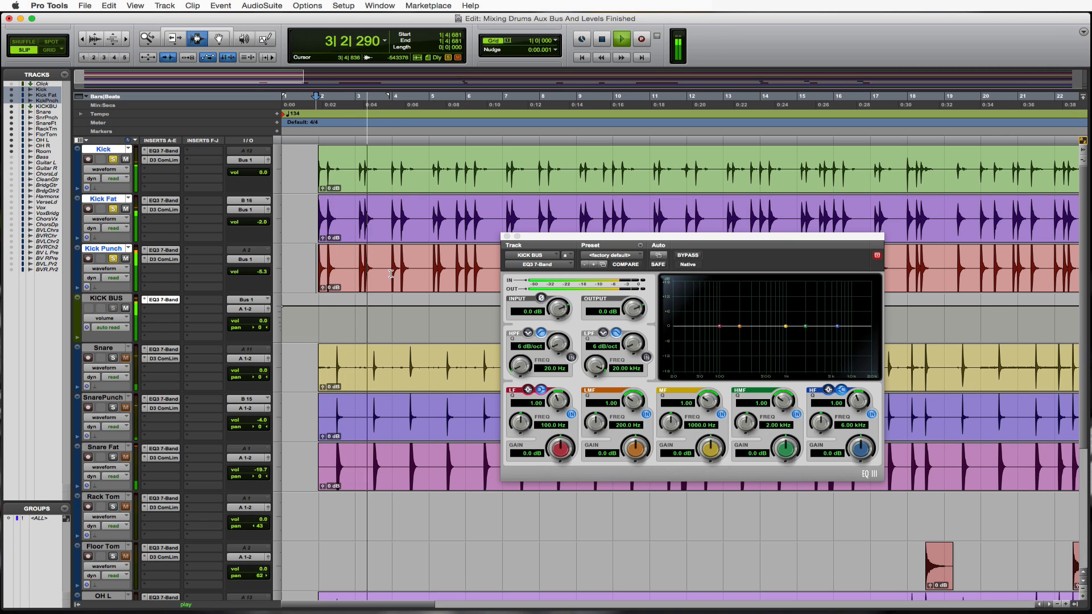
key(space)
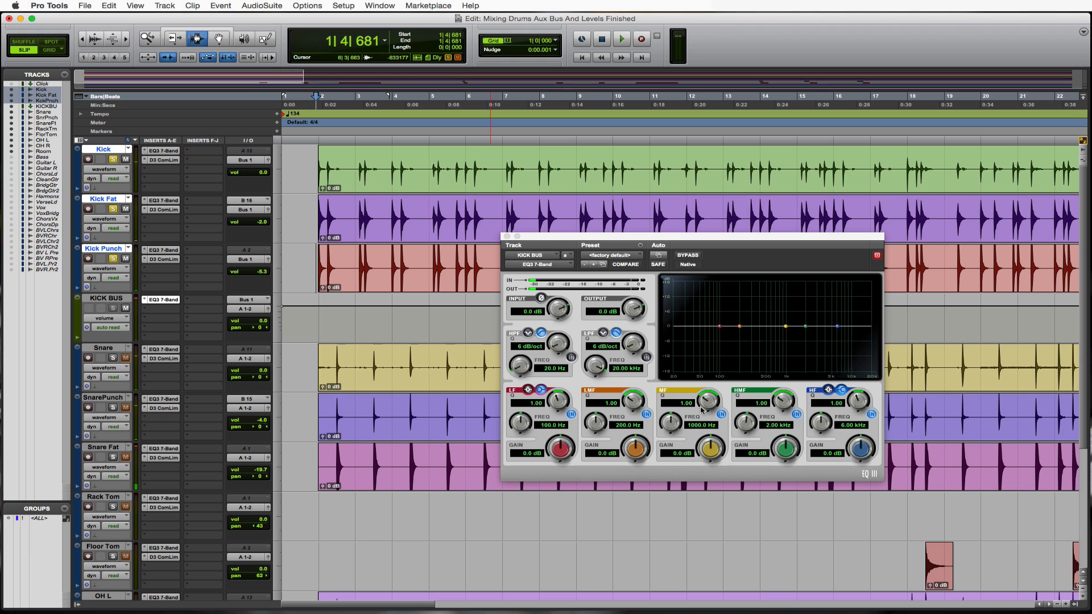
- Boost the HF band of the KICK BUS EQ by 1.4 dB at 1.80 kHz, auditioning the kicks between adjustments
click(785, 451)
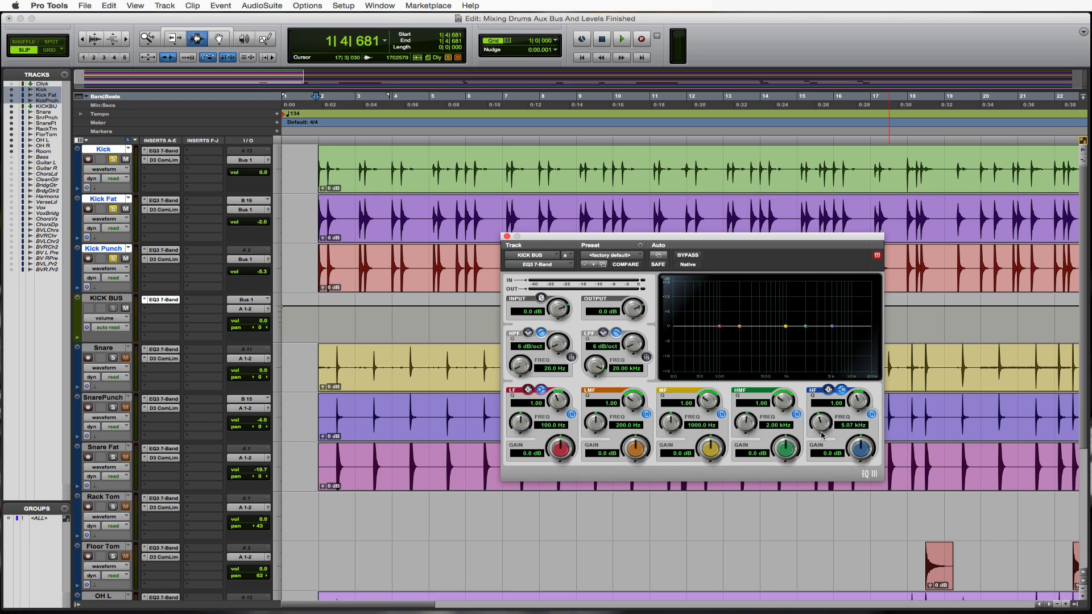
drag(821, 422, 869, 438)
key(space)
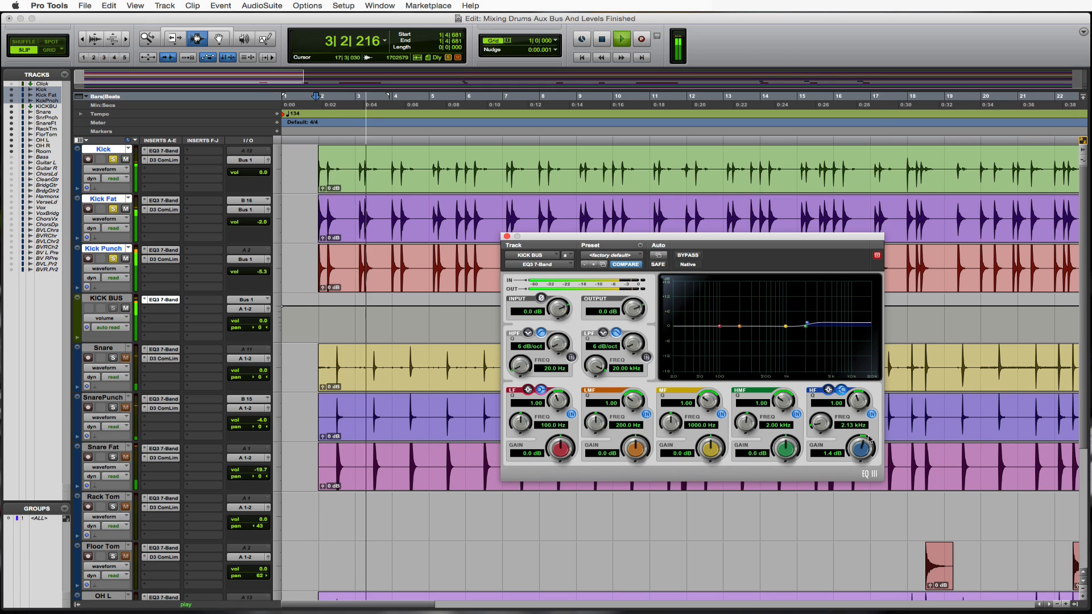
key(space)
drag(819, 429, 829, 463)
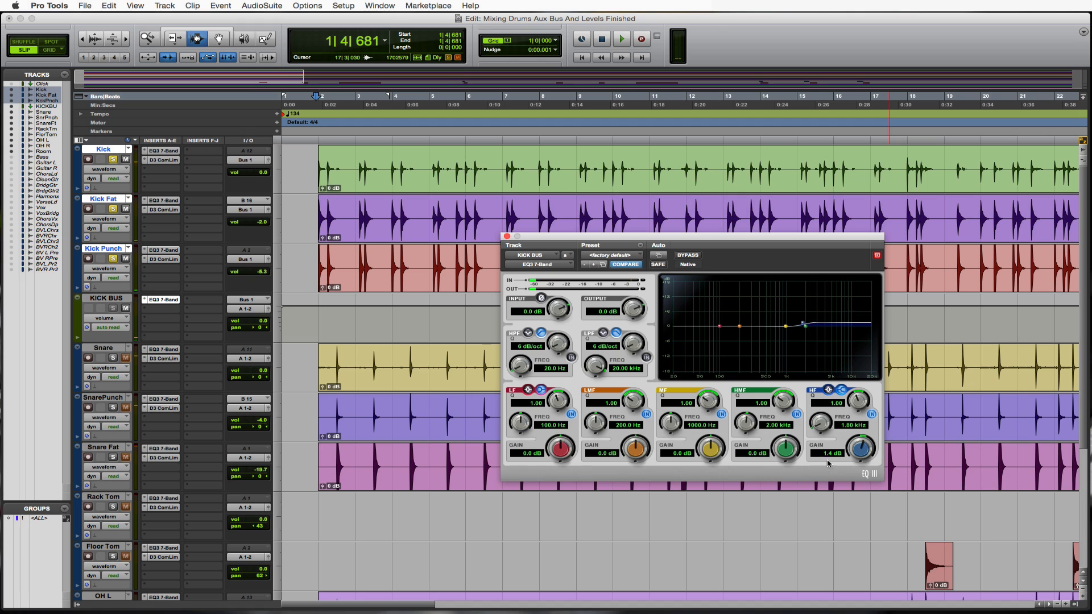
key(space)
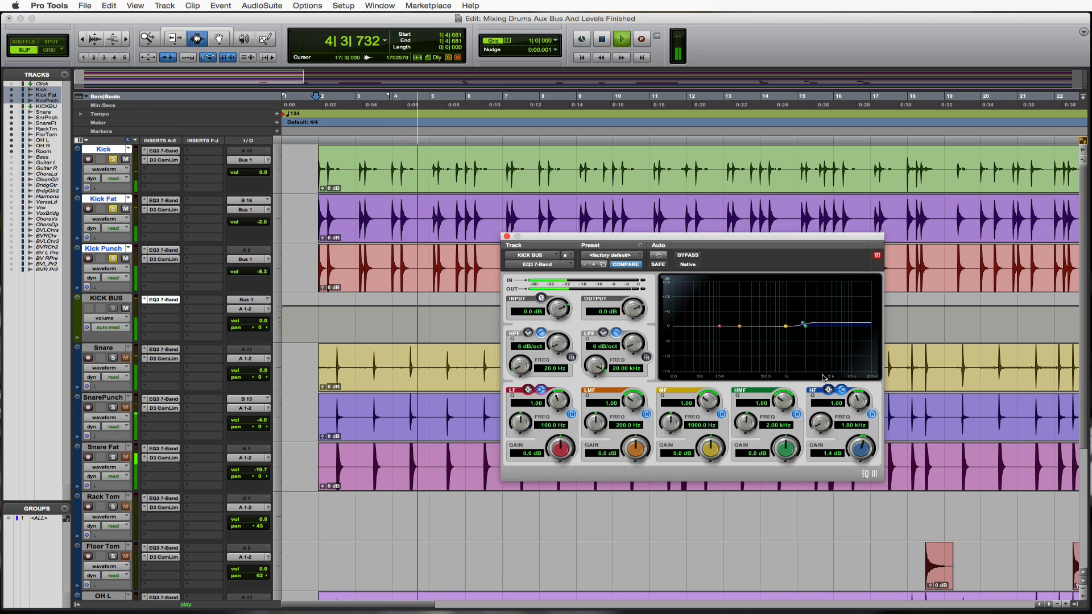
key(space)
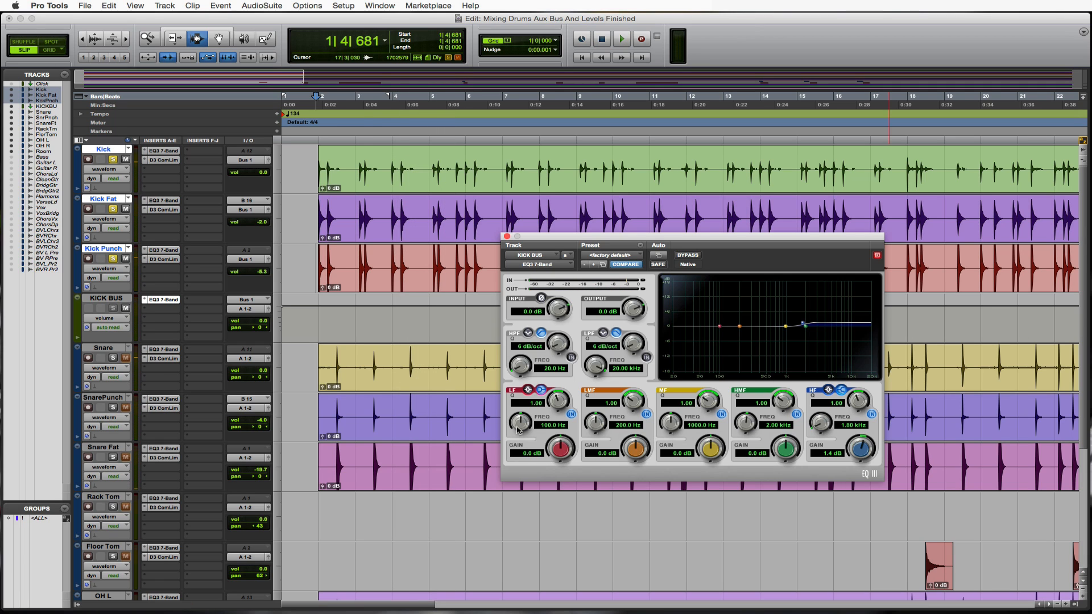
- Lower the Kick track's volume to -7.9 dB and audition the kick blend
click(256, 172)
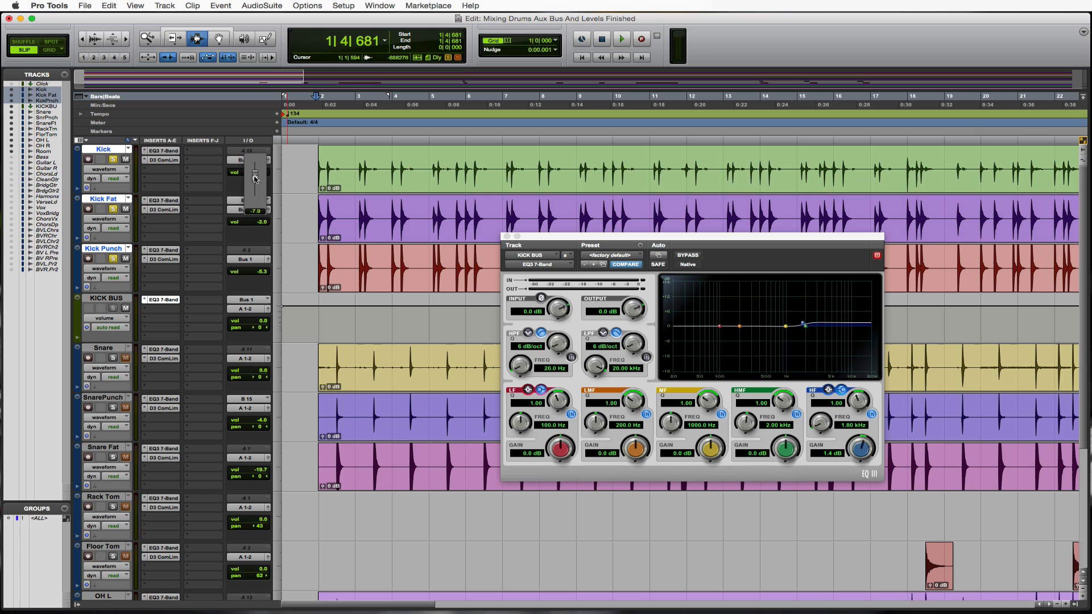
key(space)
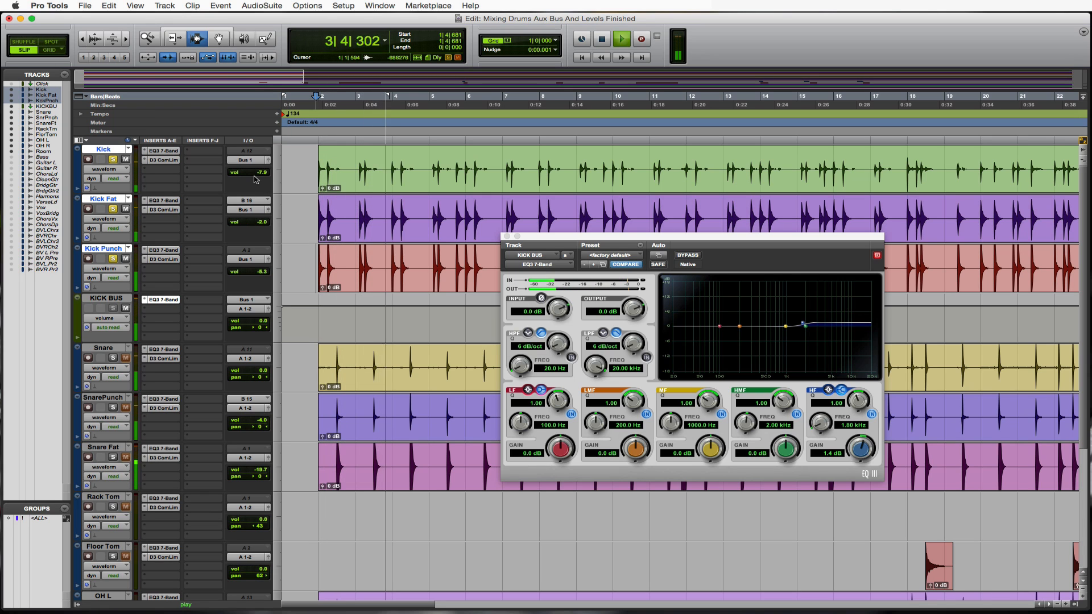
key(space)
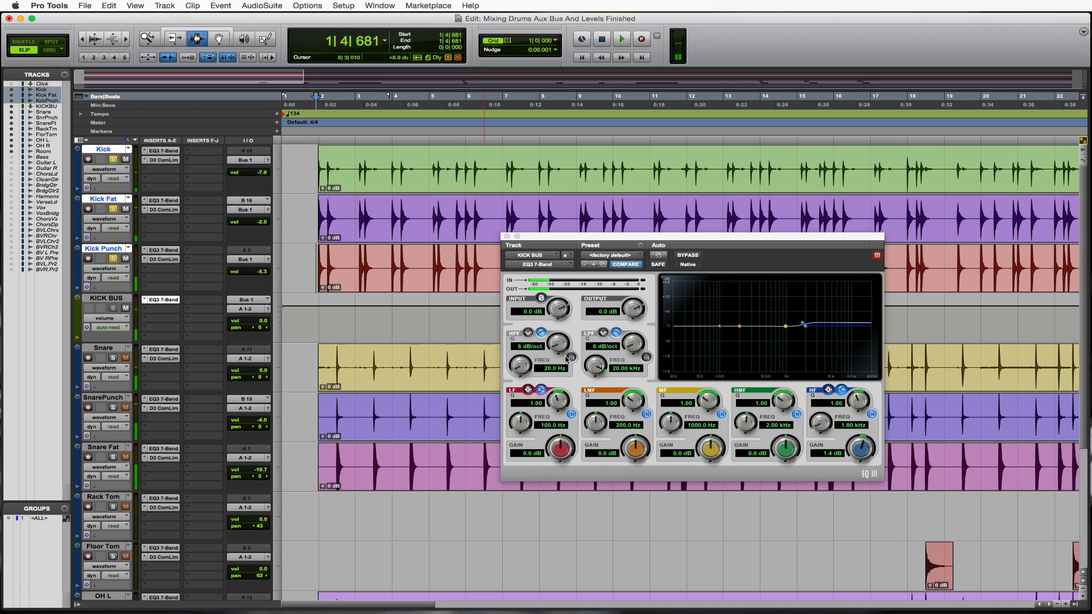
- Set the EQ's LF gain to 0.8 dB but switch that band off, and boost the LMF band by 1.5 dB at 208.2 Hz
drag(559, 452, 560, 447)
click(572, 415)
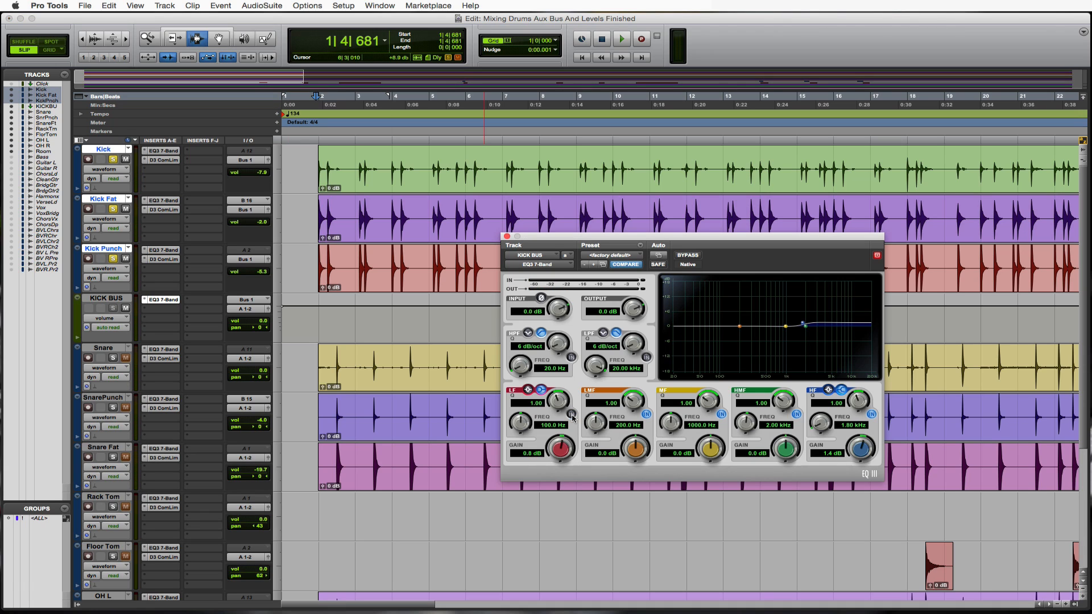
drag(632, 448, 631, 440)
key(space)
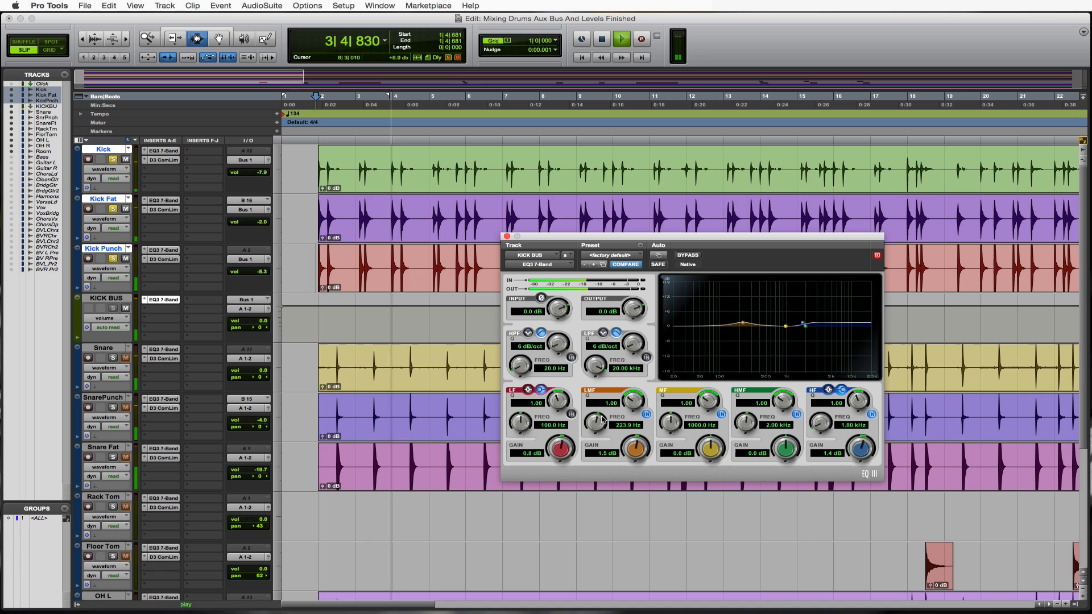
drag(603, 420, 594, 439)
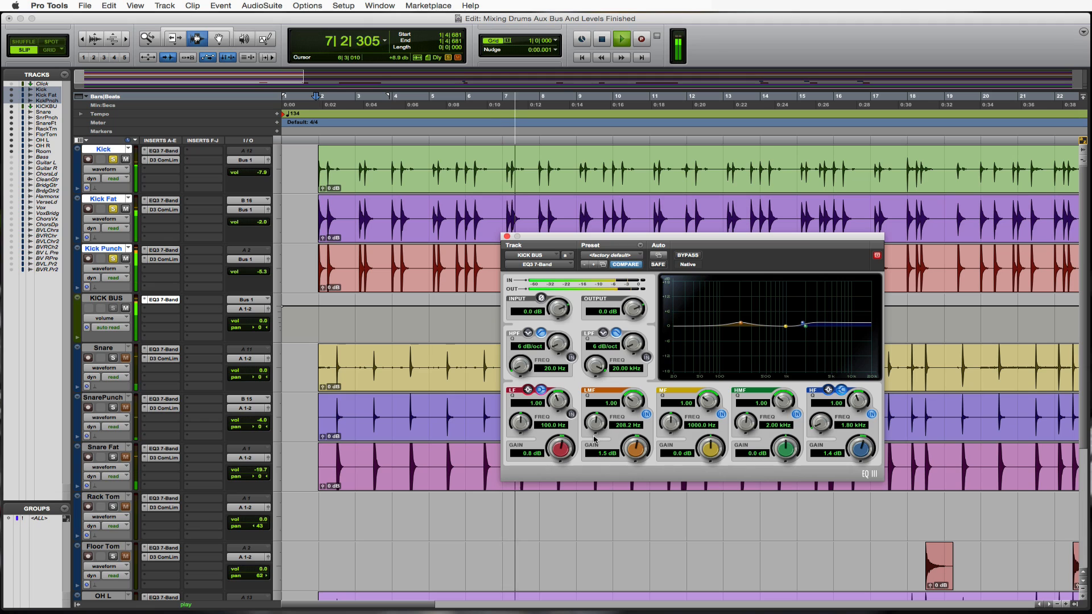
key(space)
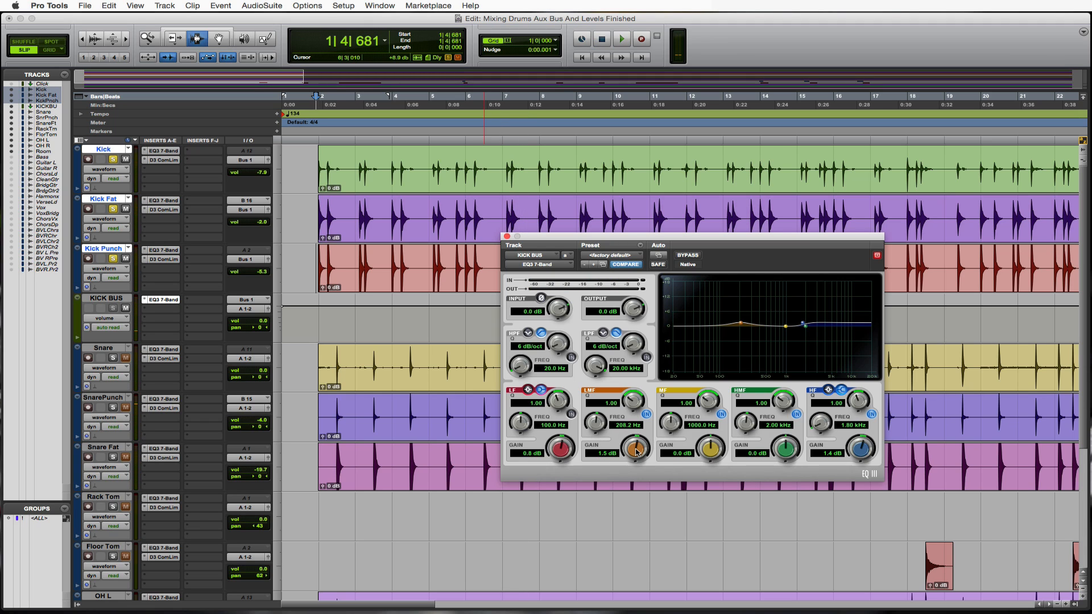
- Boost the LMF band of the KICK BUS EQ to 9.2 dB and sweep its frequency down to 73.7 Hz while auditioning the kicks
drag(636, 449, 636, 430)
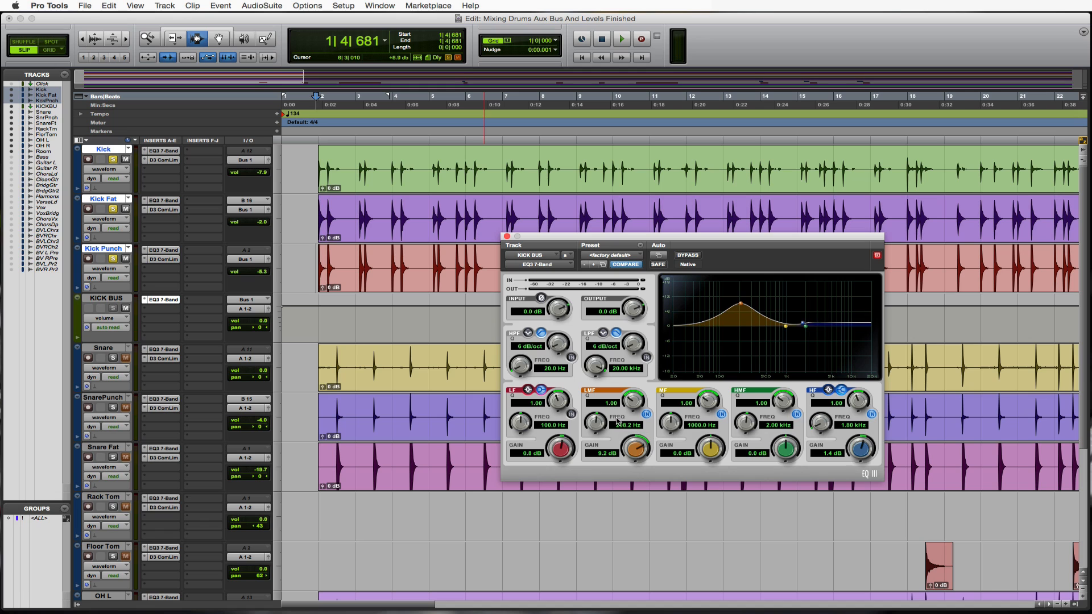
key(space)
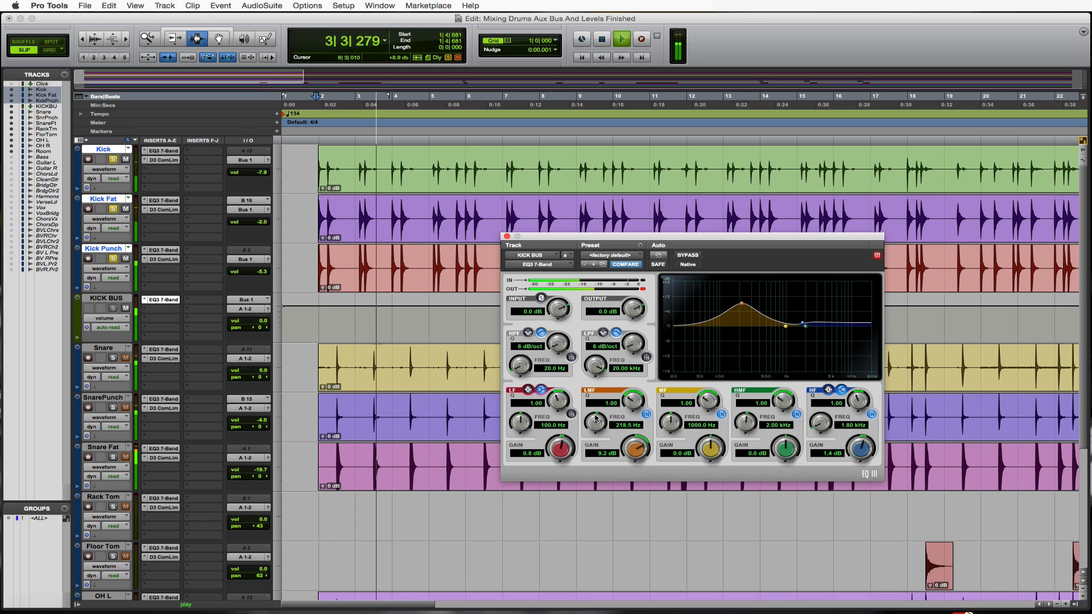
drag(595, 423, 594, 461)
key(space)
key(space)
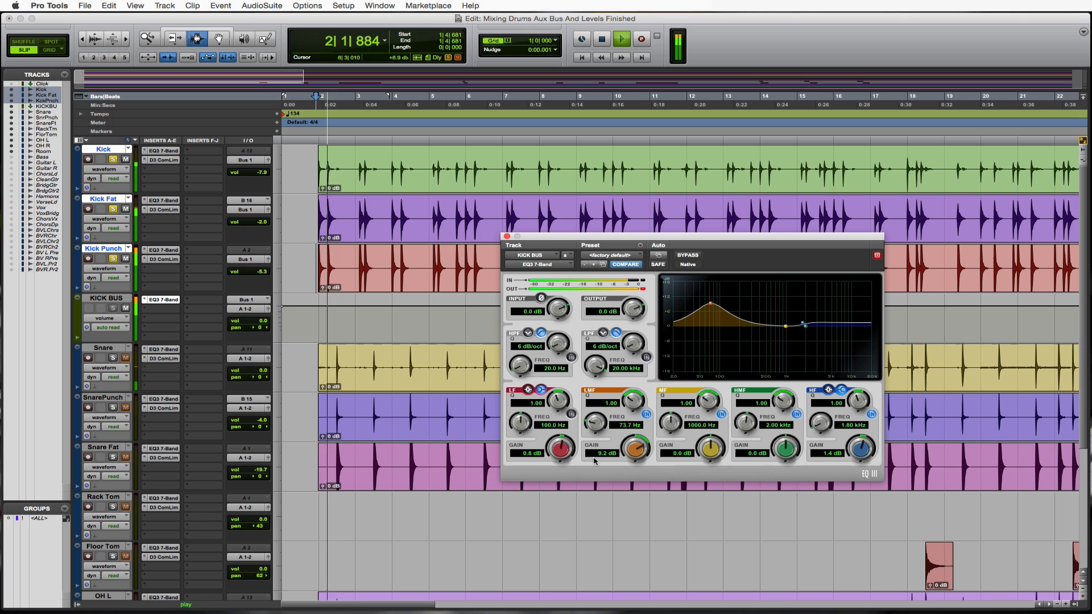
key(space)
- Set the LMF band to a 1.7 dB boost at 150.9 Hz and audition the kicks
drag(598, 424, 633, 467)
key(space)
key(space)
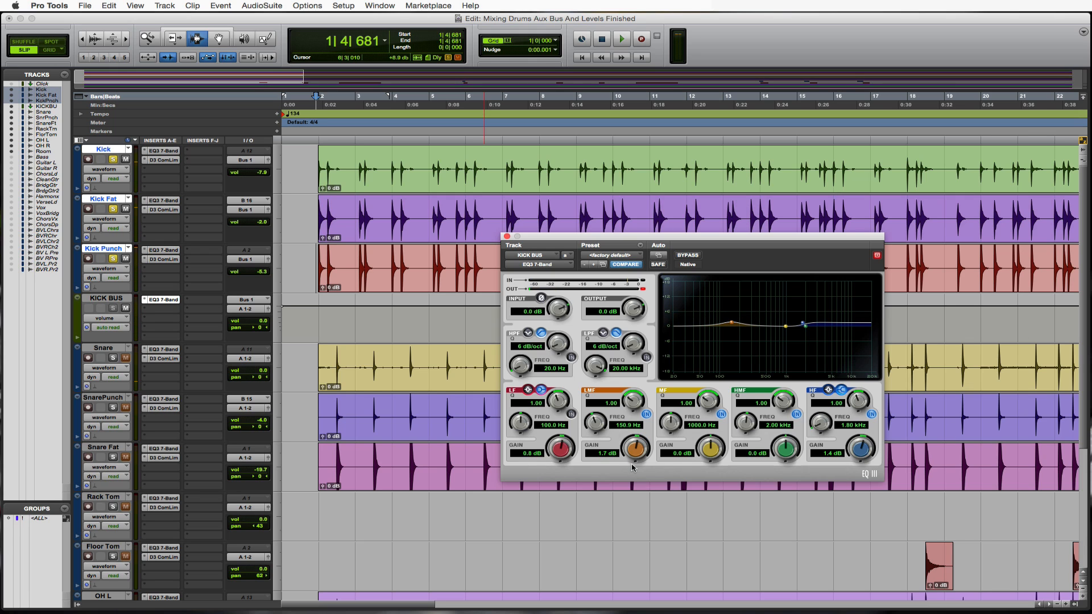
key(space)
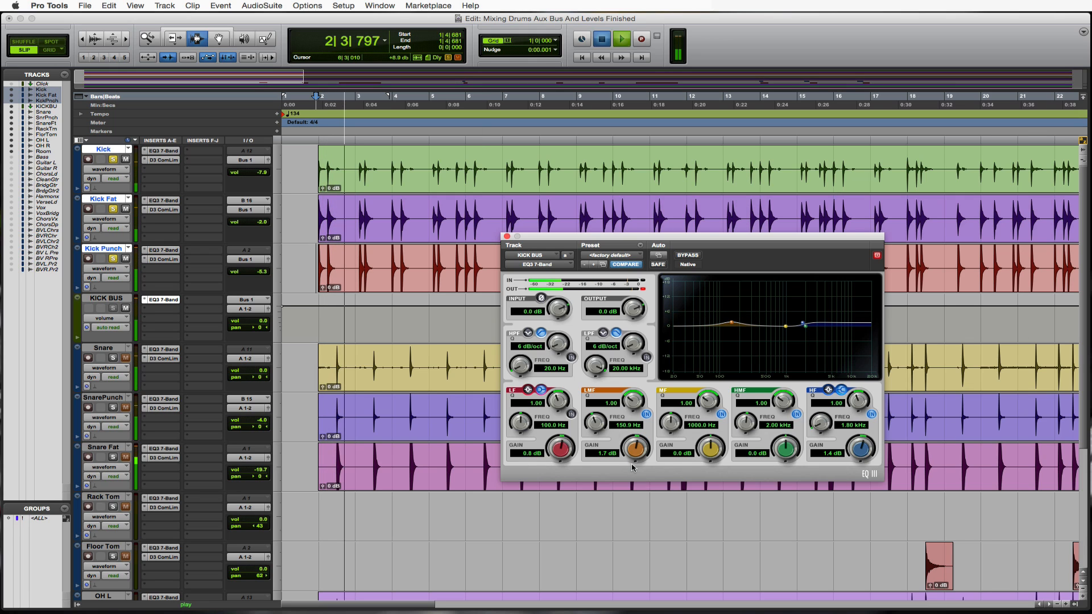
key(space)
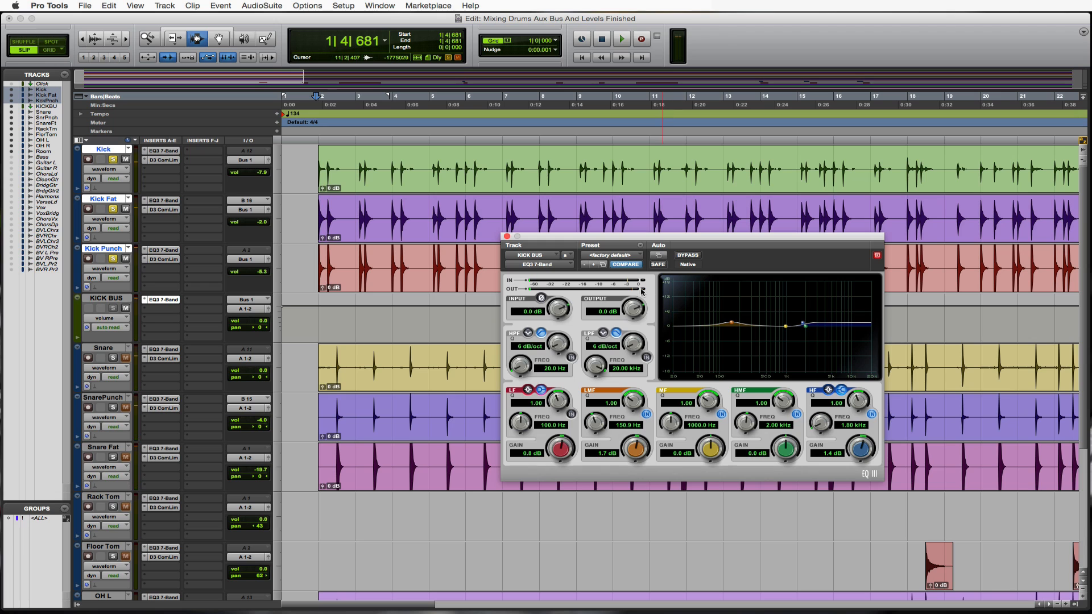
- Play the kicks again and check the EQ's input and output meters for clipping
key(space)
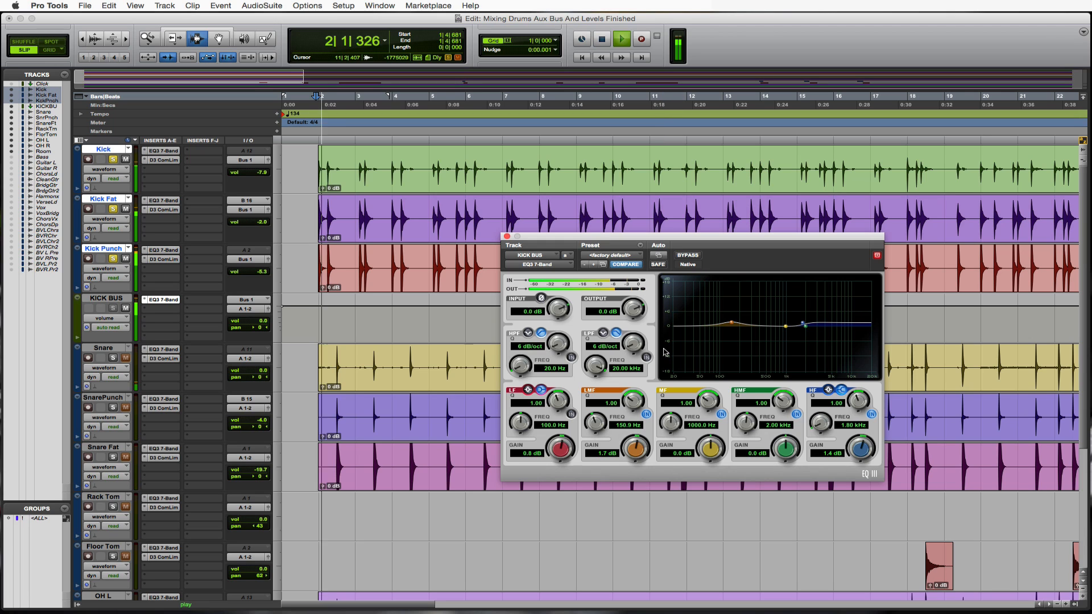
key(space)
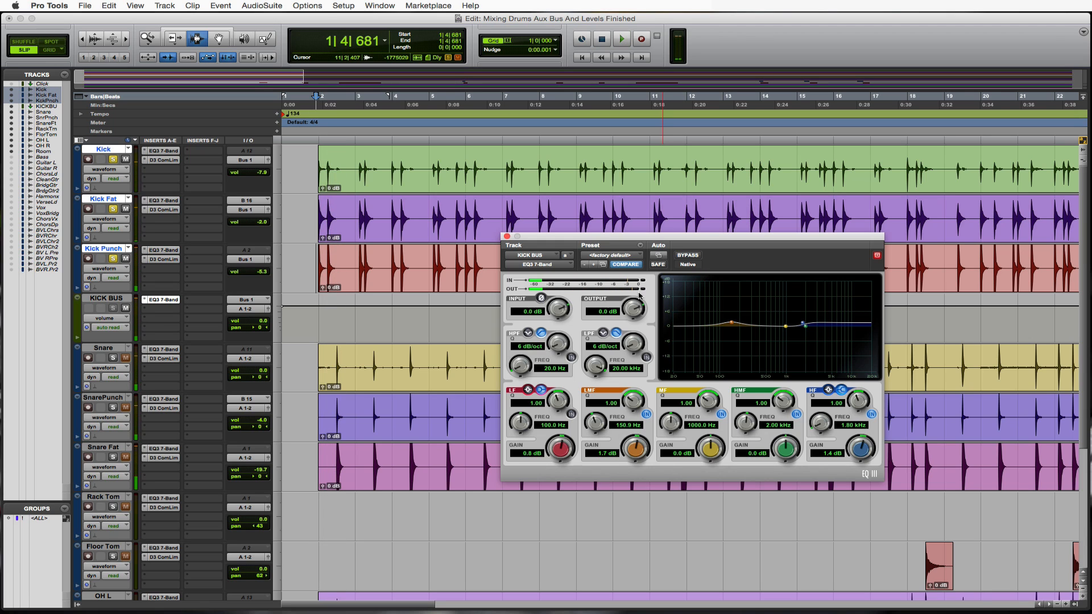
key(space)
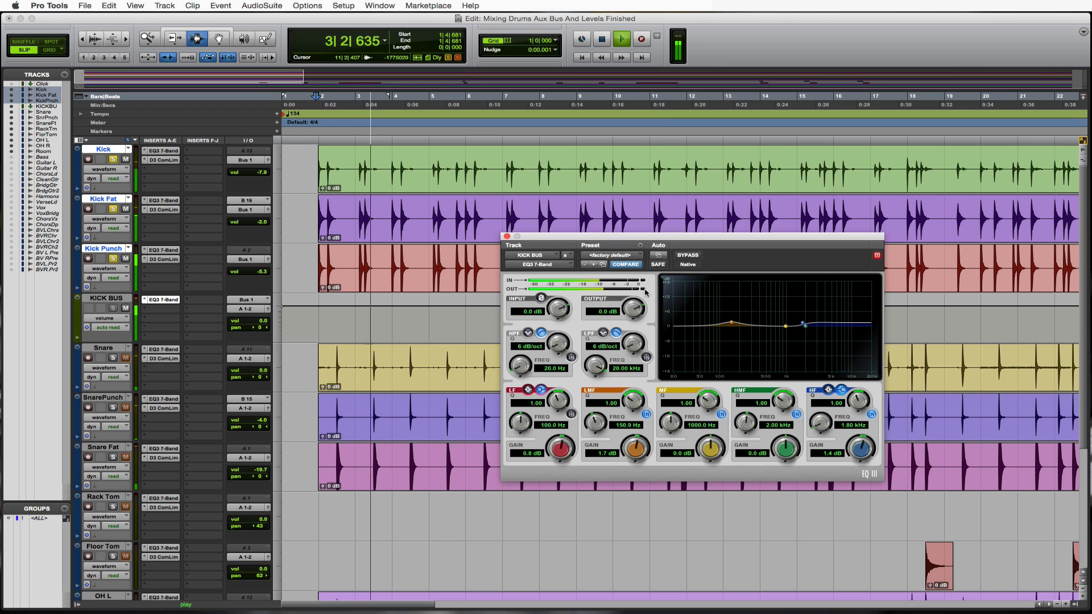
key(space)
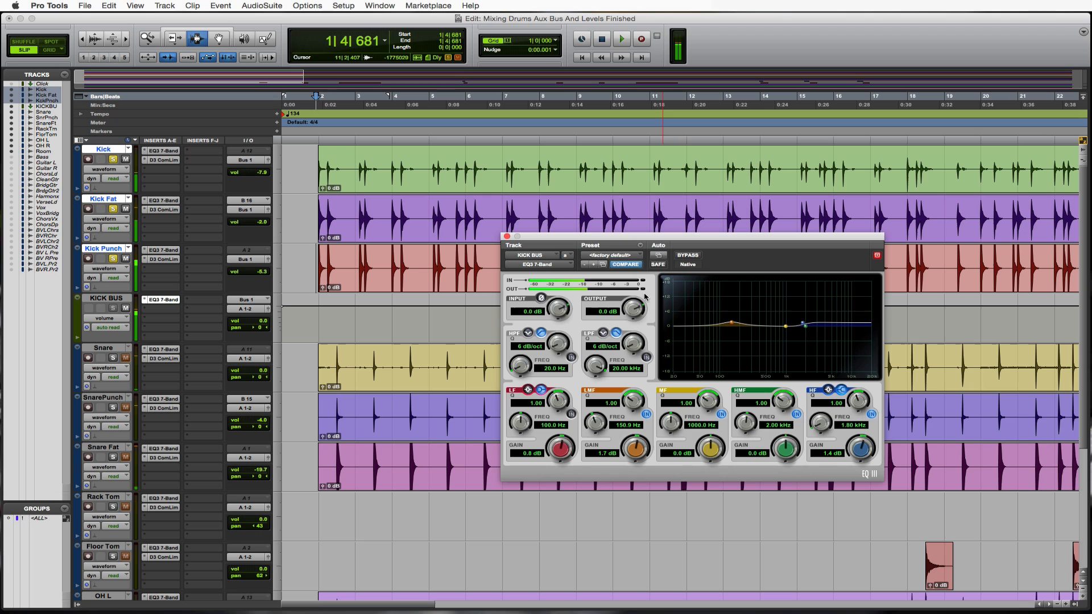
- Insert the mono Dyn3 Compressor/Limiter after the EQ on KICK BUS and load its Kick Thump preset
click(147, 312)
mouse_move(185, 336)
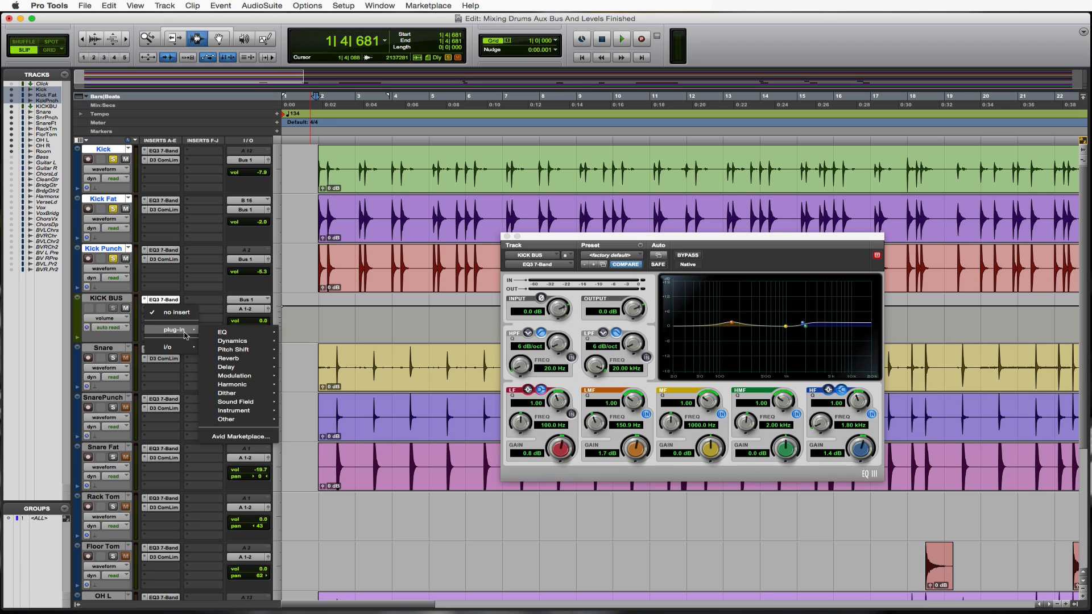
mouse_move(247, 342)
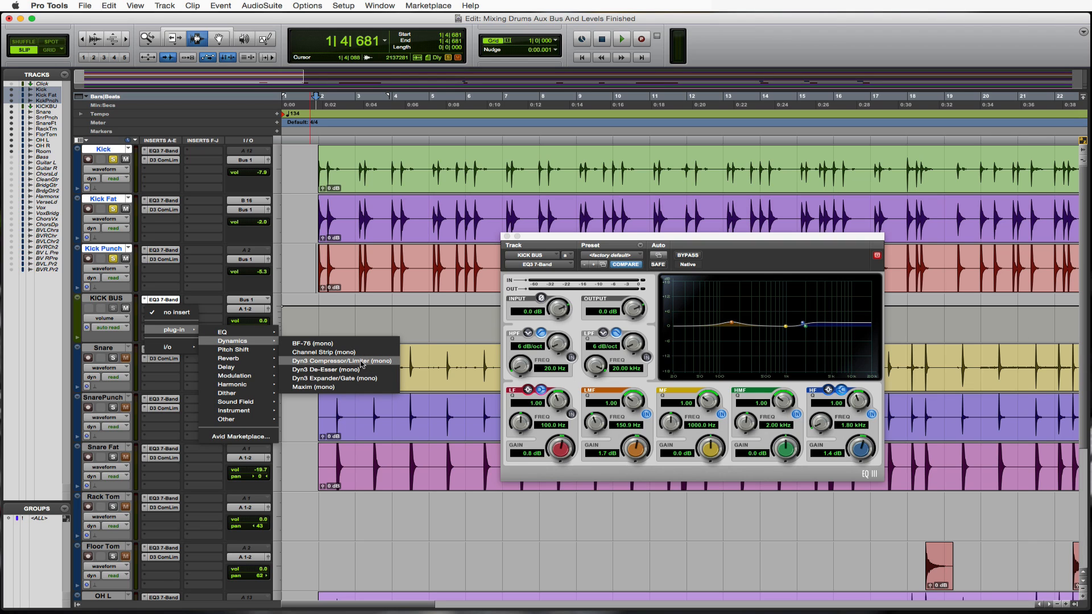
click(326, 362)
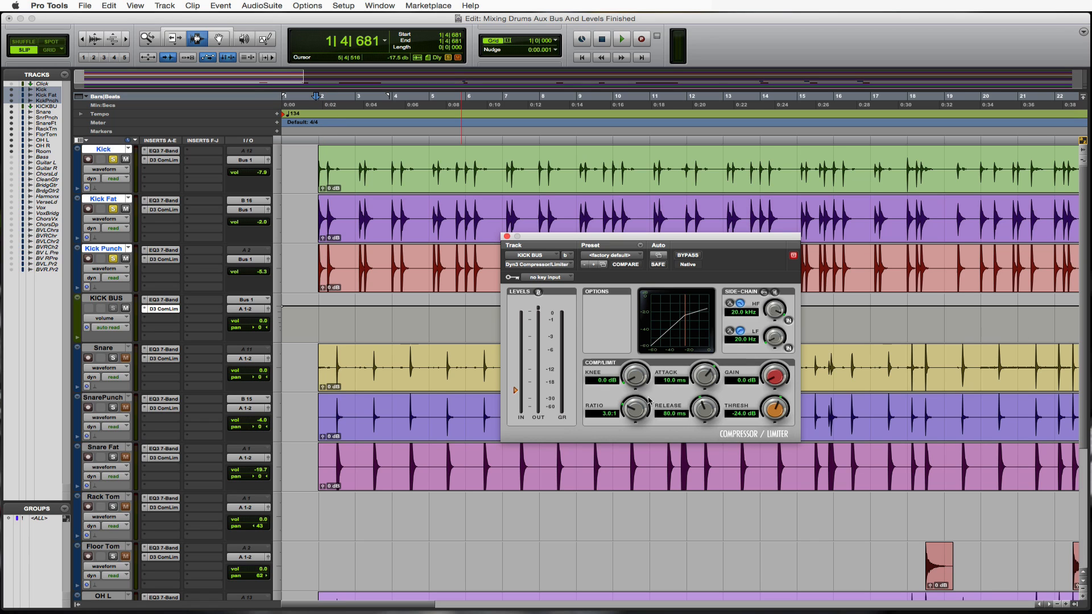
click(619, 254)
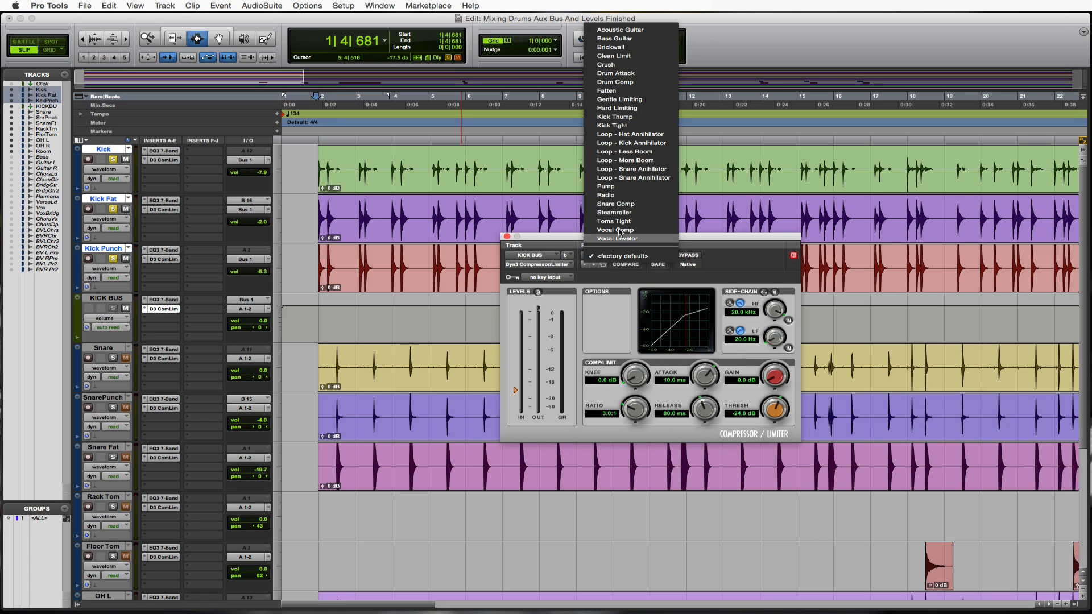
click(635, 118)
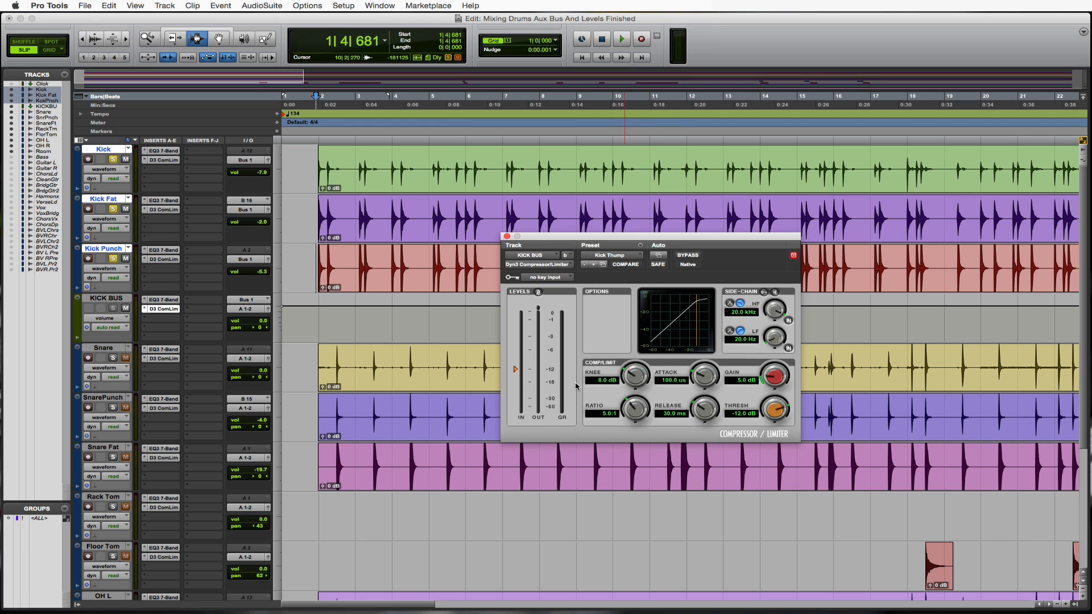
- Audition the compressed kicks, raise the compressor's threshold to -5.6 dB, and clear the output clip indicator during playback
key(space)
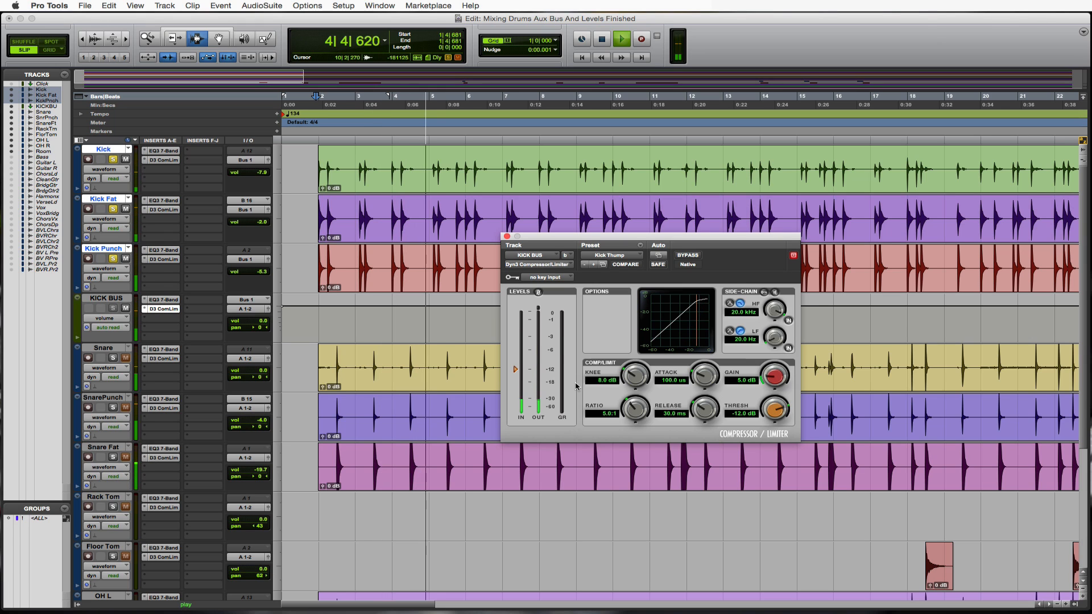
key(space)
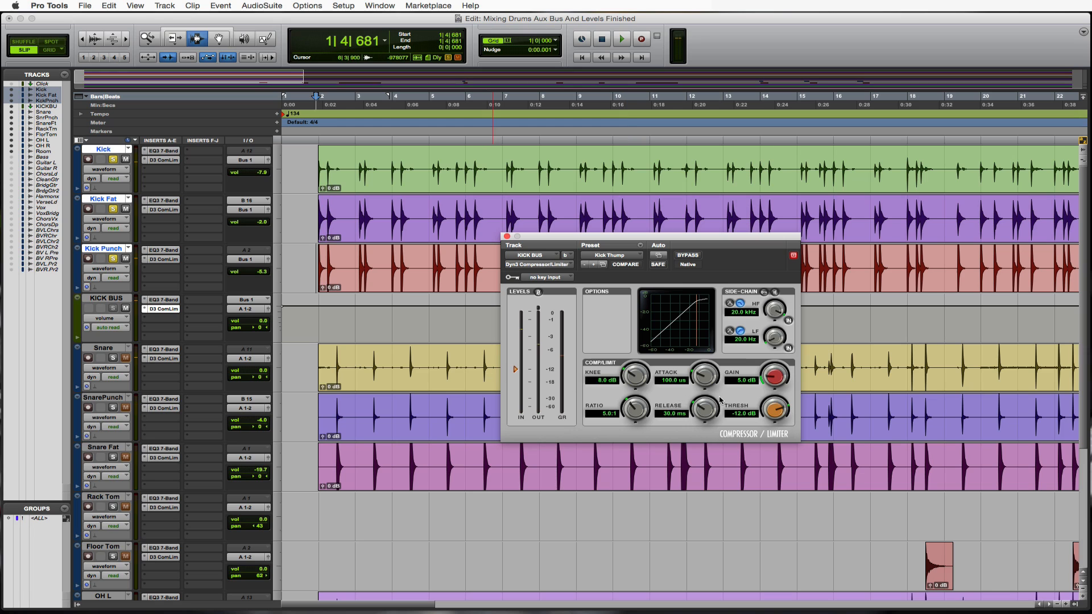
mouse_move(781, 413)
mouse_down()
mouse_move(779, 424)
mouse_move(783, 407)
mouse_up()
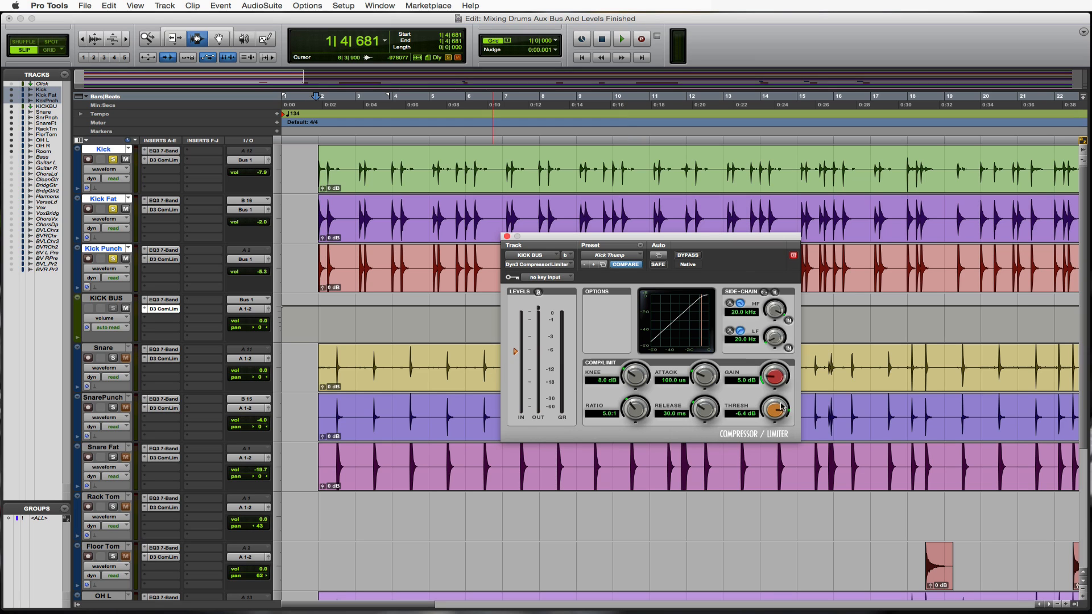
key(space)
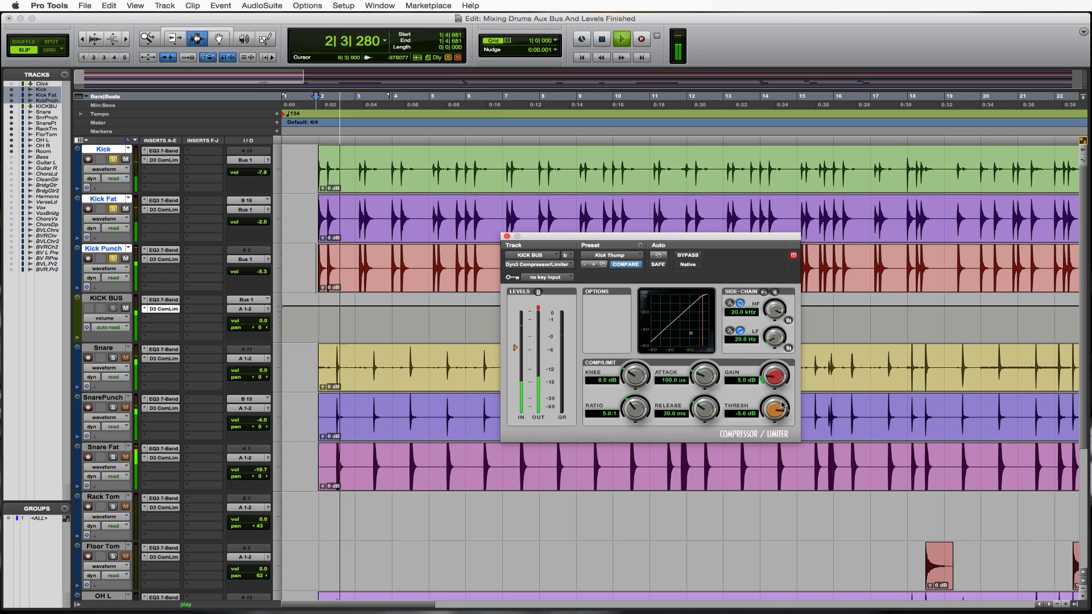
click(539, 309)
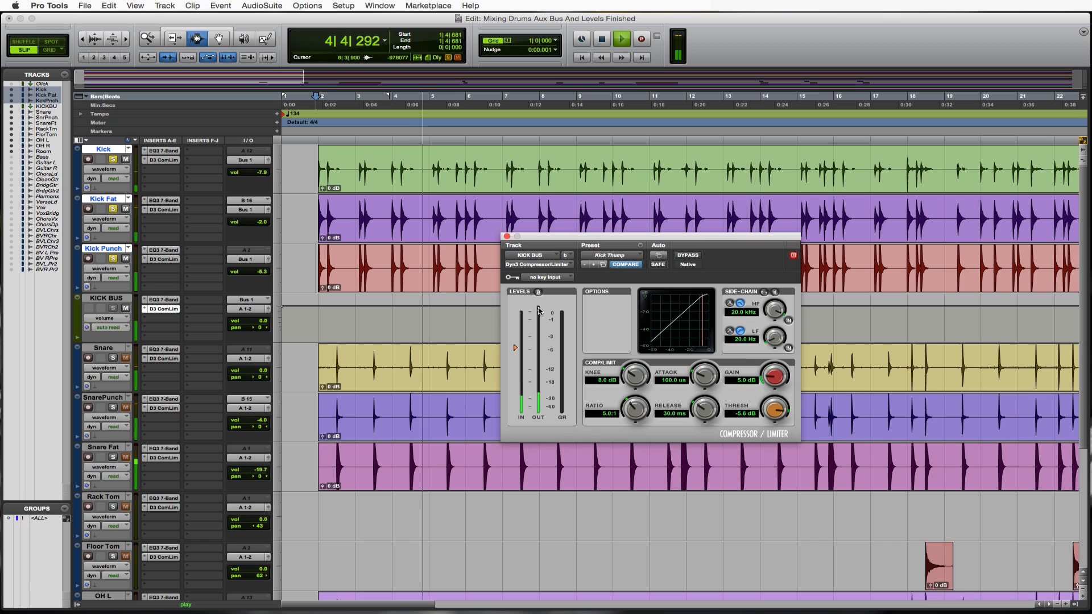
key(space)
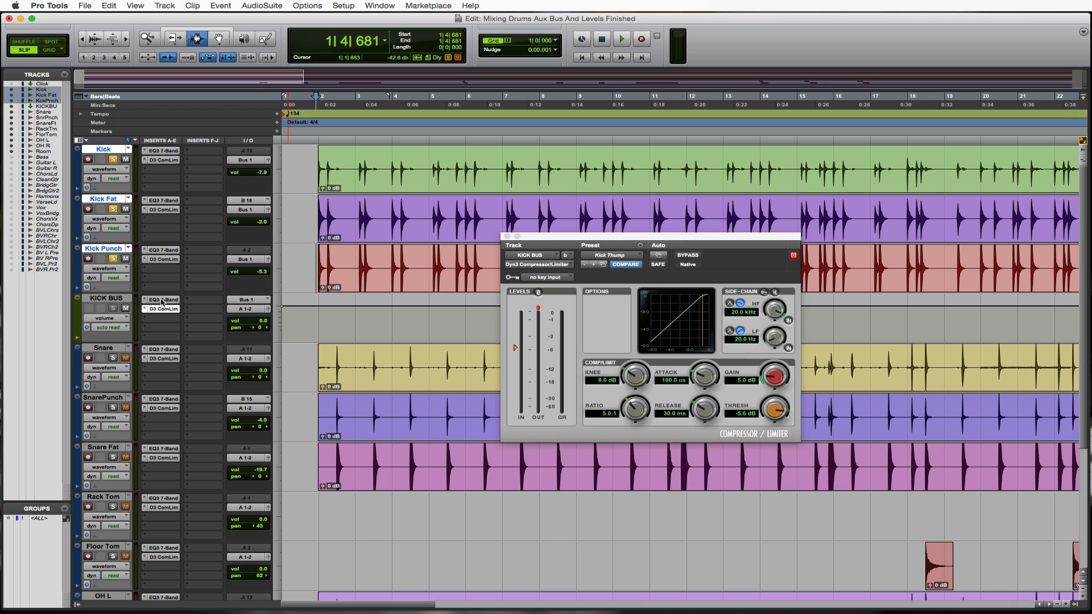
- Try the KICK BUS EQ output at -3.0 dB, audition it through the compressor, and return the output to 0.0 dB
click(163, 301)
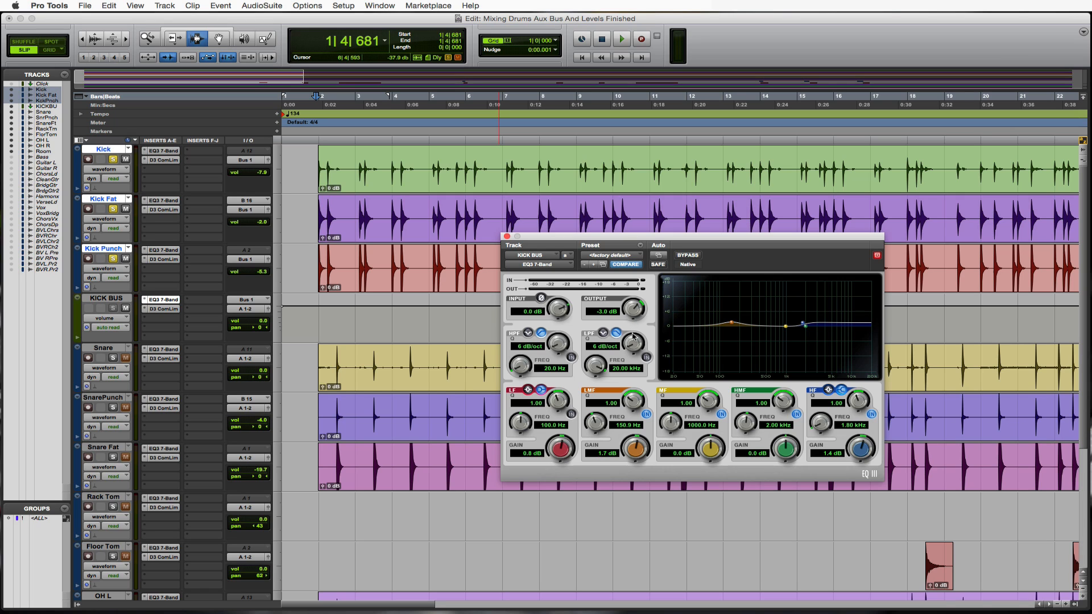
click(164, 309)
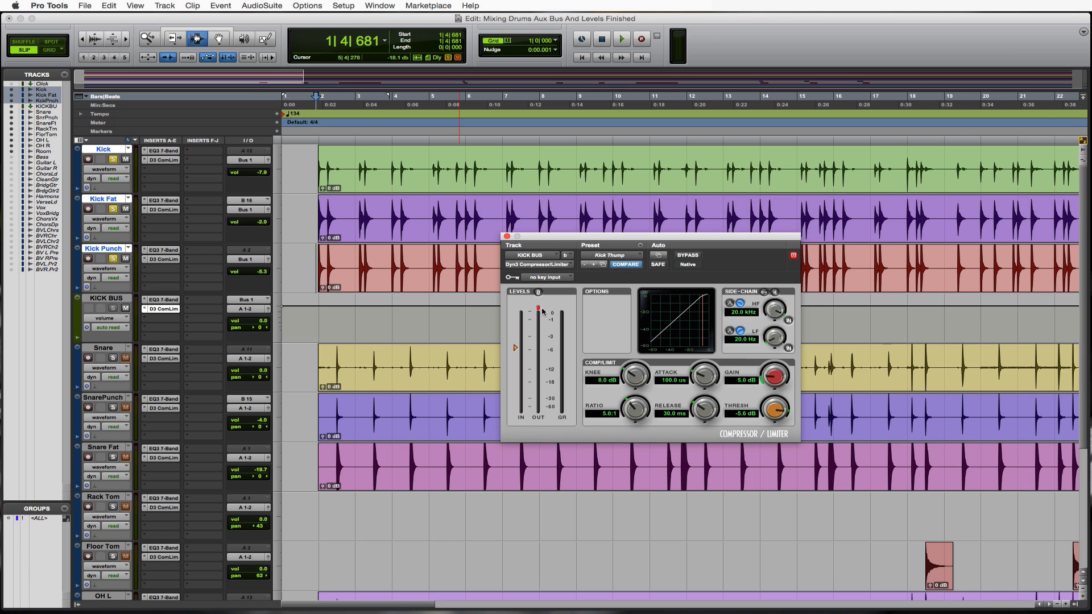
key(space)
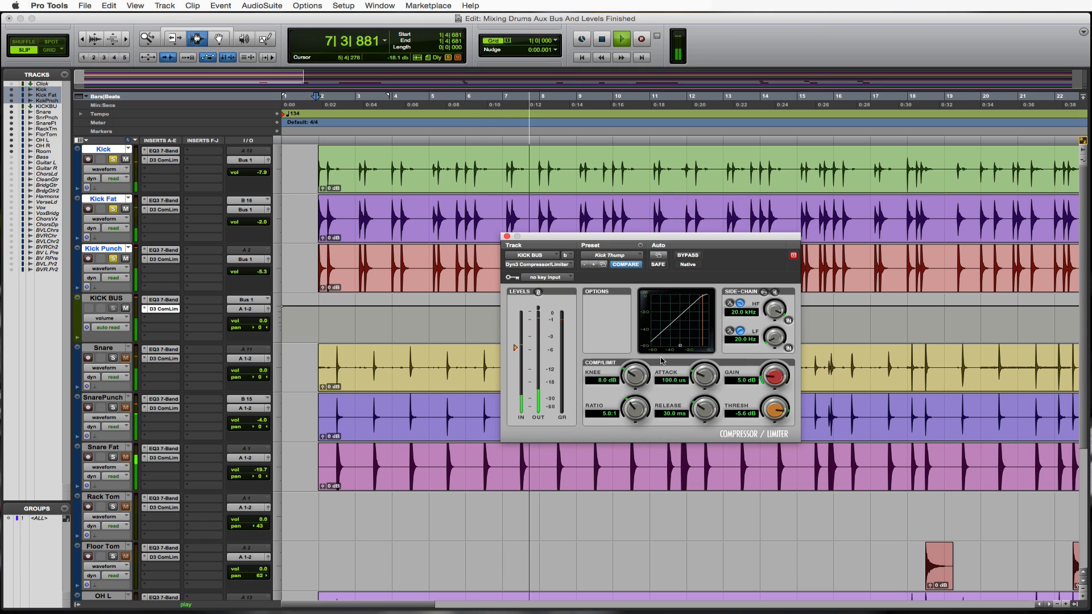
key(space)
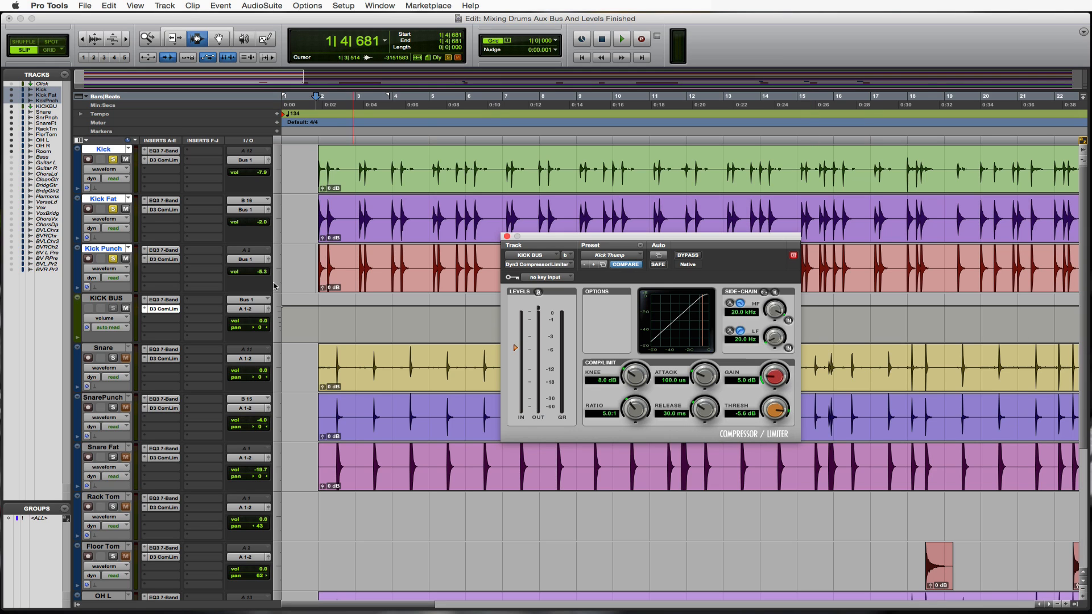
click(164, 301)
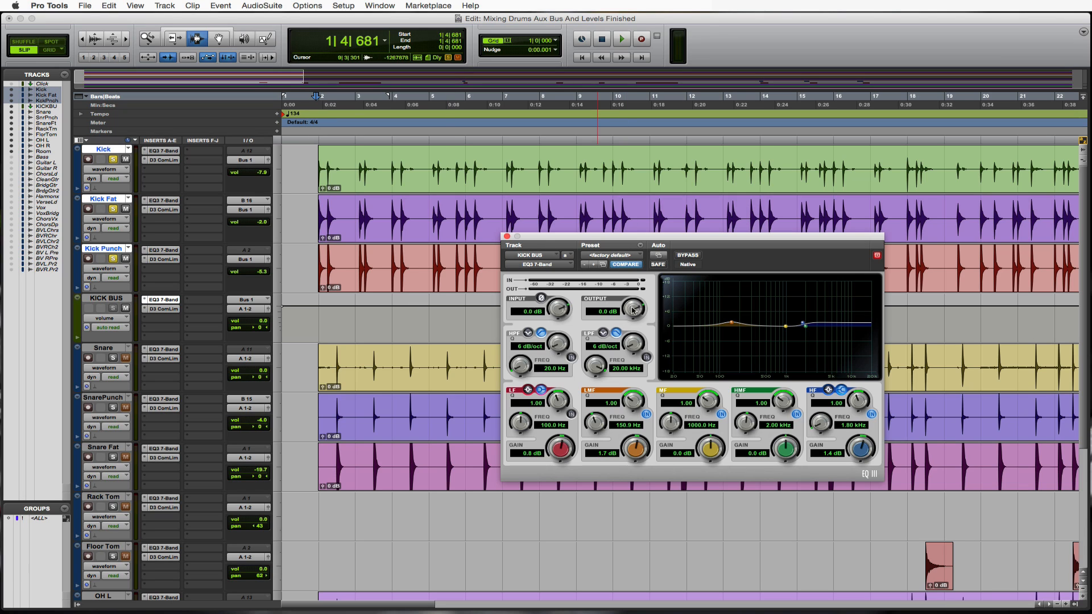
- Set the KICK BUS compressor's gain to 3.0 dB while auditioning the kicks
click(164, 309)
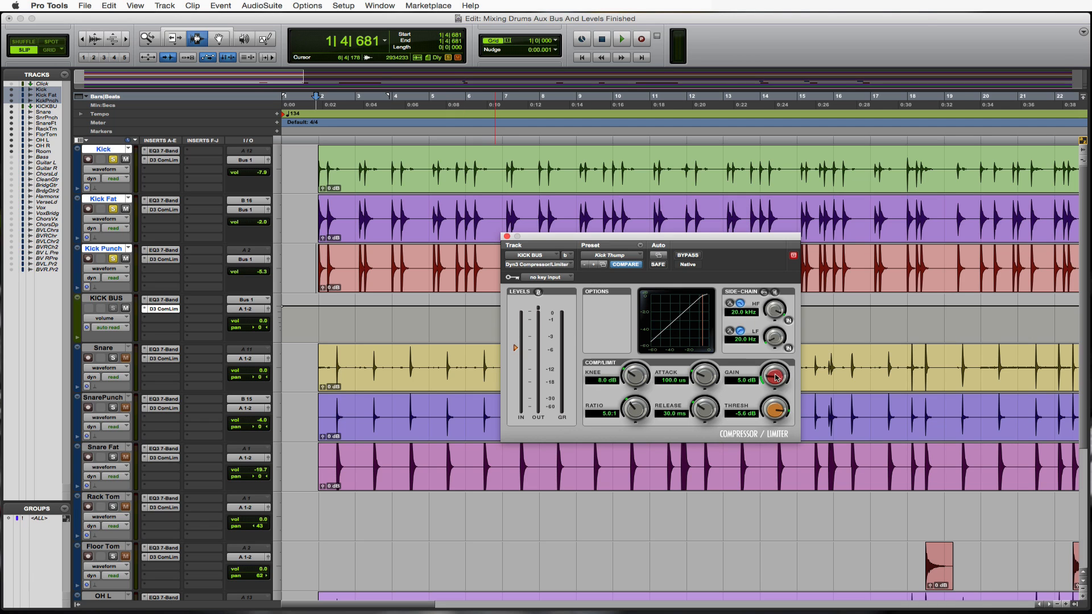
drag(775, 378, 776, 386)
key(space)
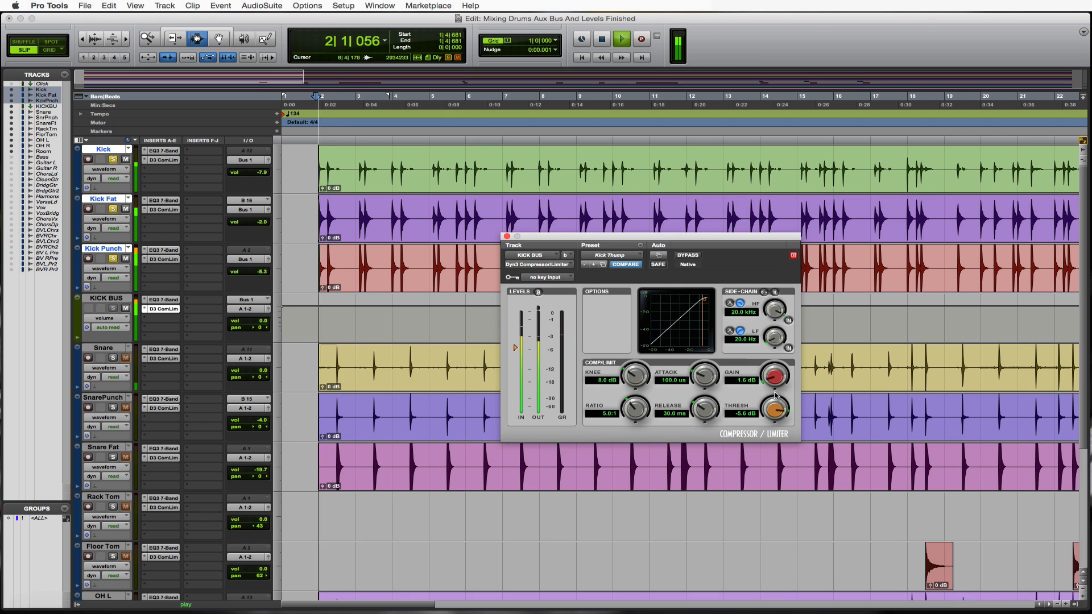
drag(775, 382, 770, 370)
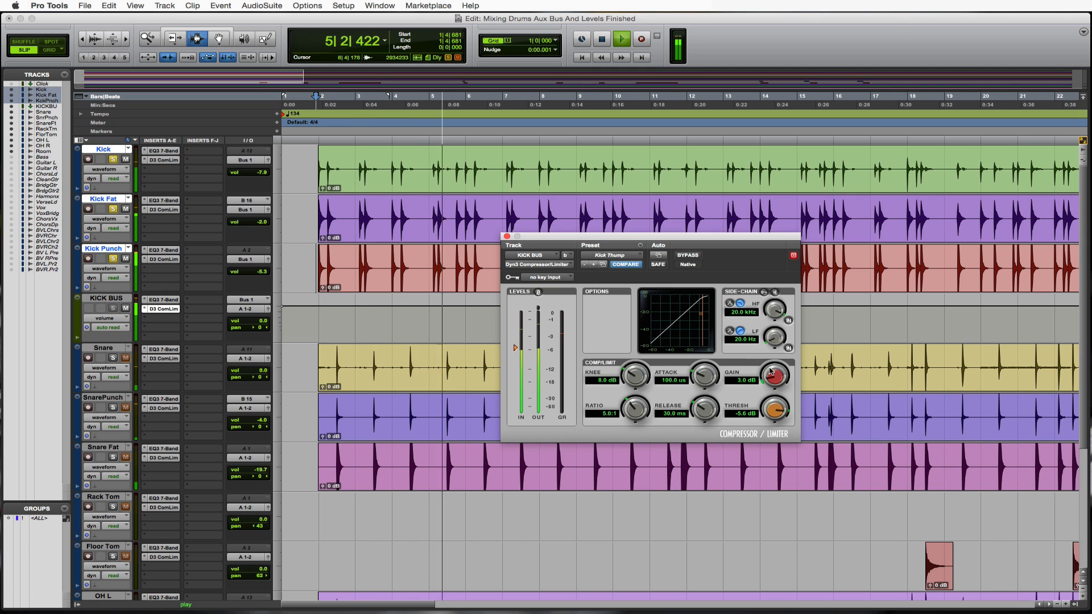
key(space)
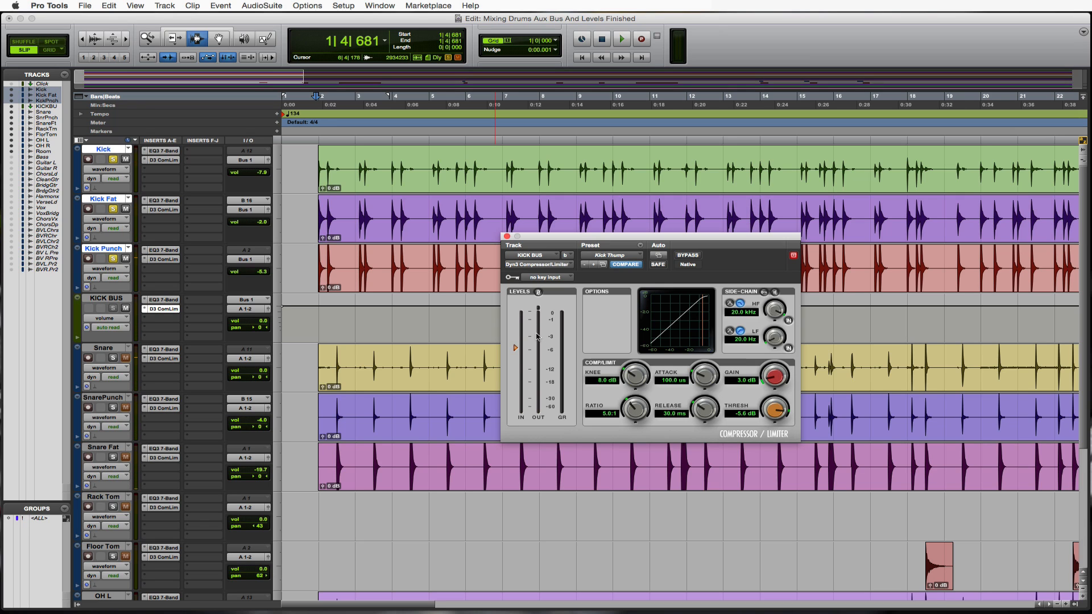
- Audition the kicks while checking the compressor's output and gain reduction meters, and close the plug-in window
key(space)
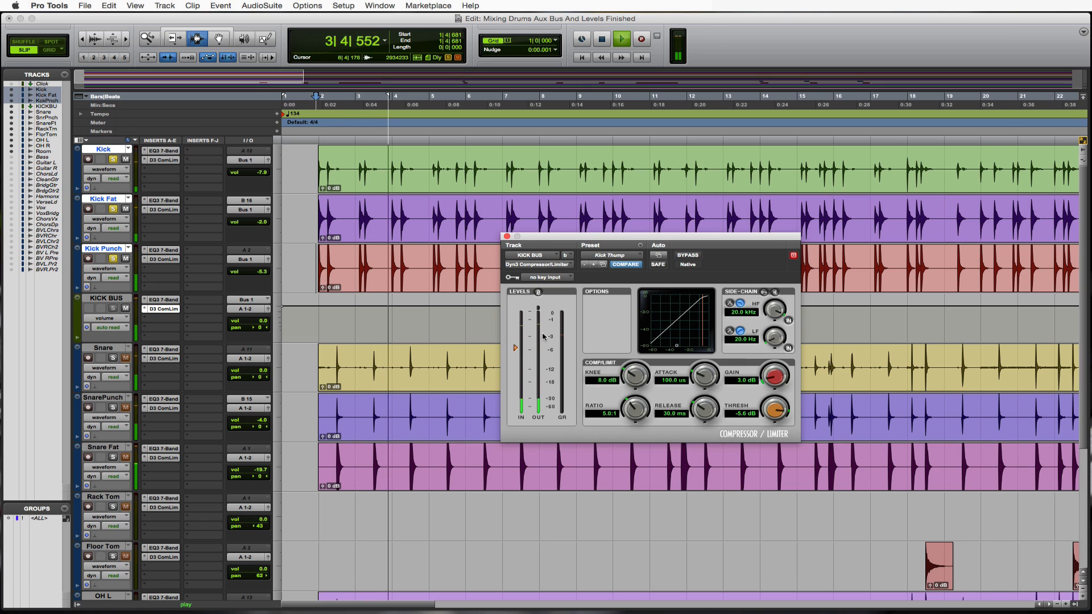
key(space)
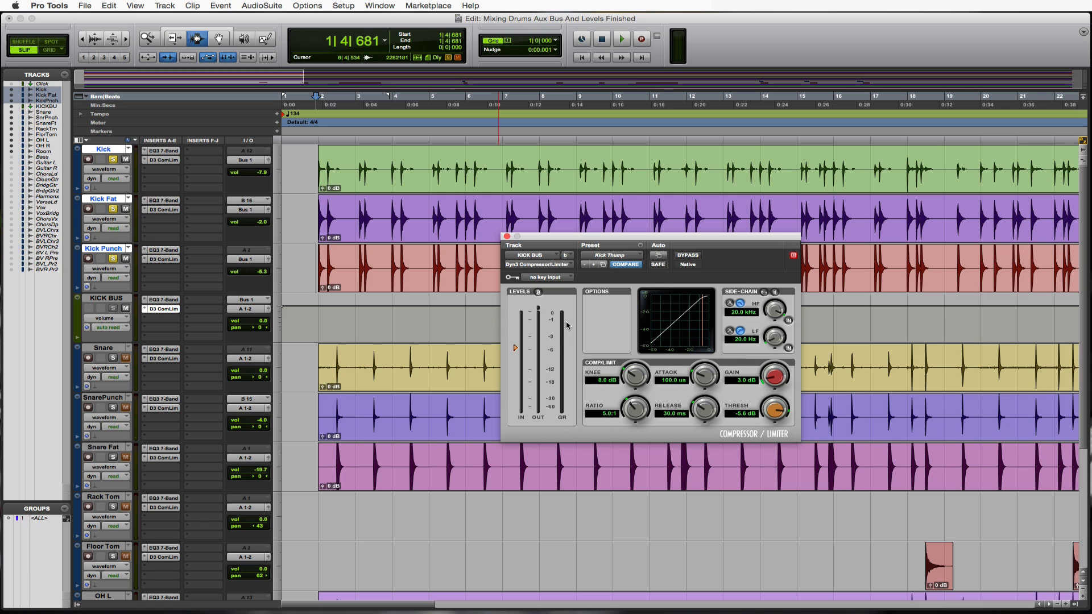
key(space)
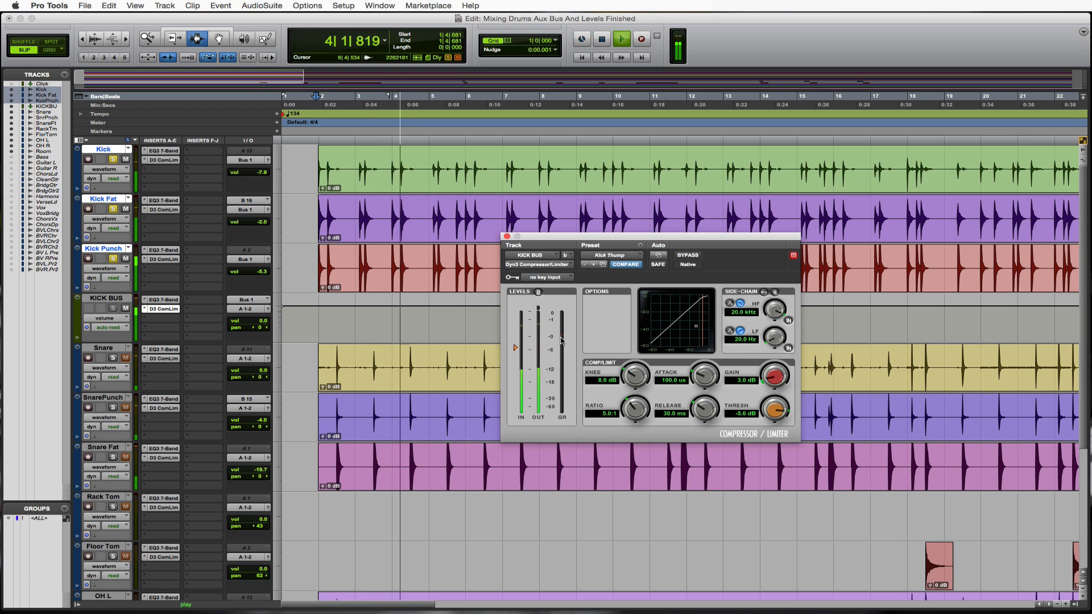
key(space)
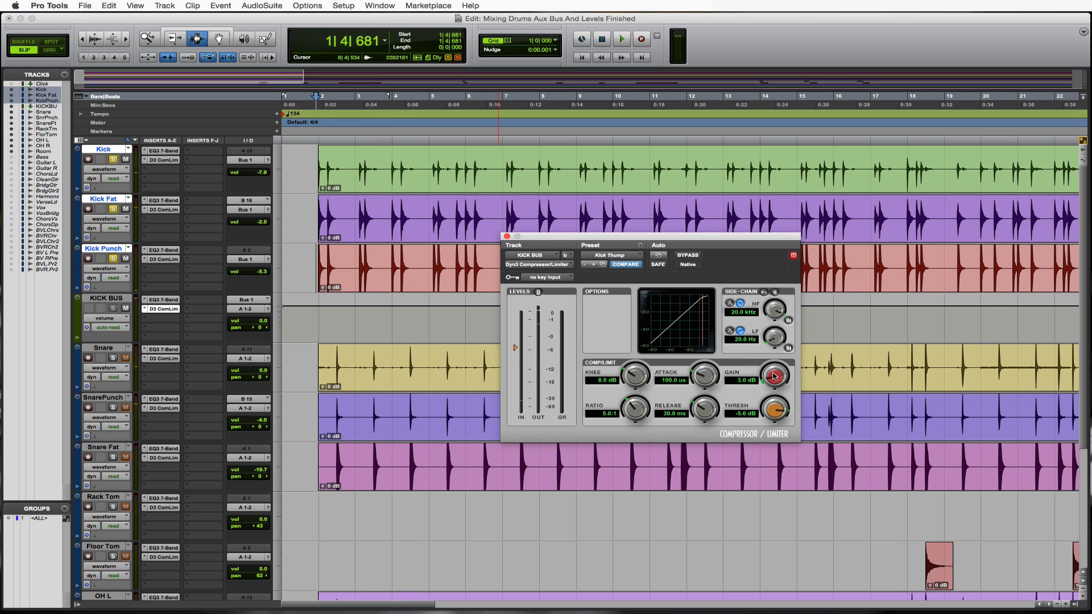
click(508, 236)
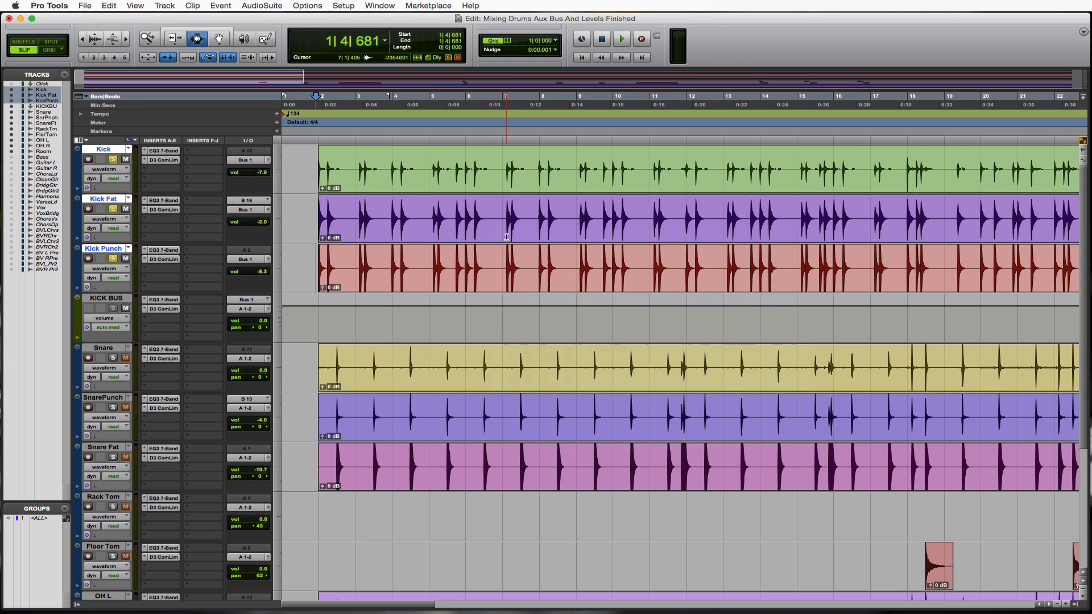
- Take the Kick Punch, Kick Fat and Kick tracks out of solo
click(113, 258)
click(114, 209)
click(113, 159)
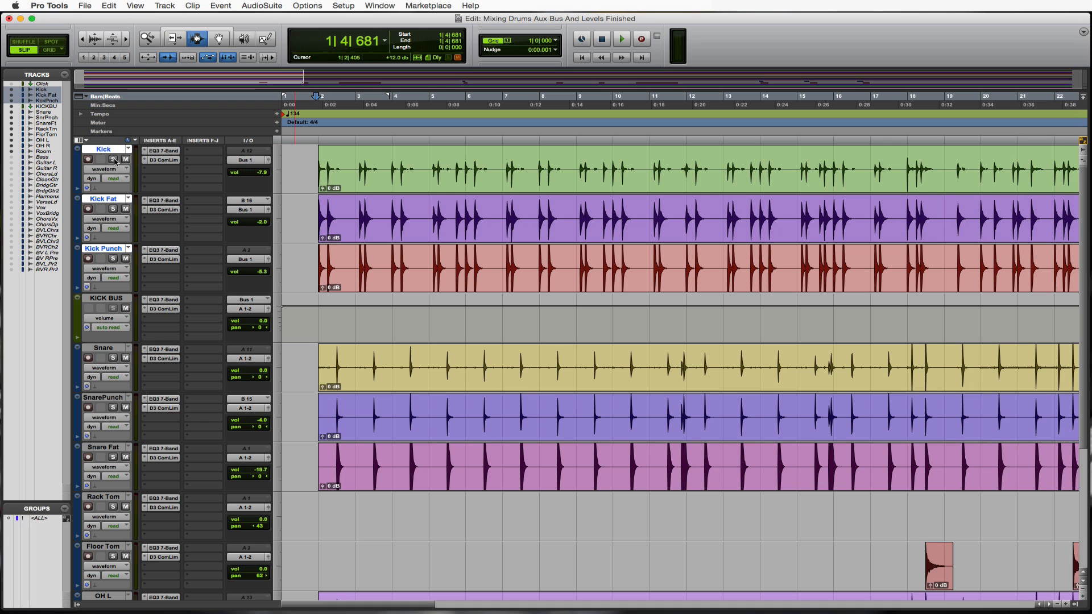
- Create one new mono Aux Input track directly below the Snare Fat track
click(105, 348)
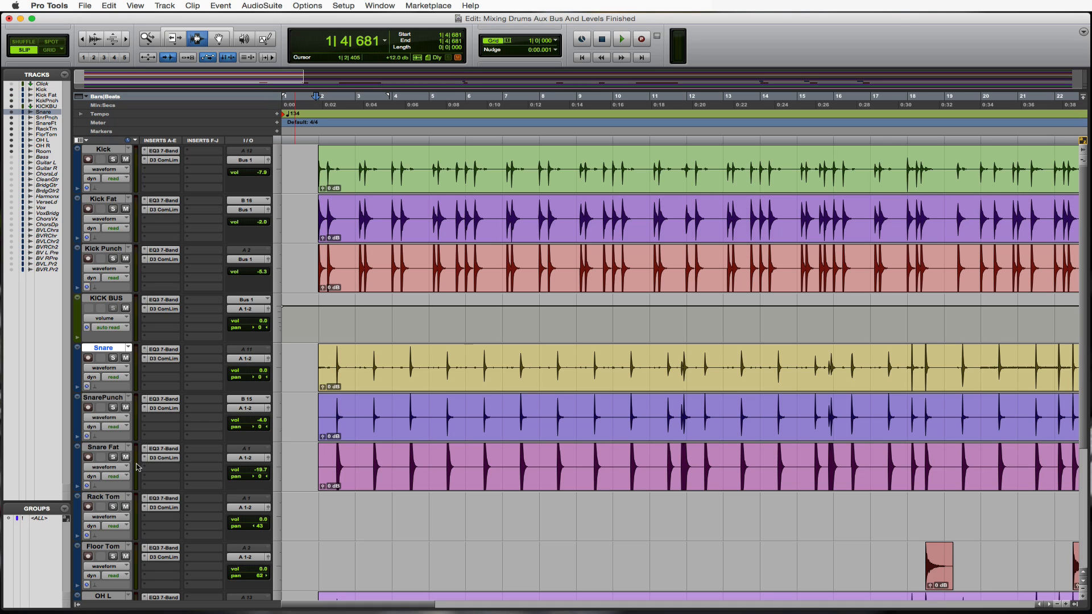
click(116, 449)
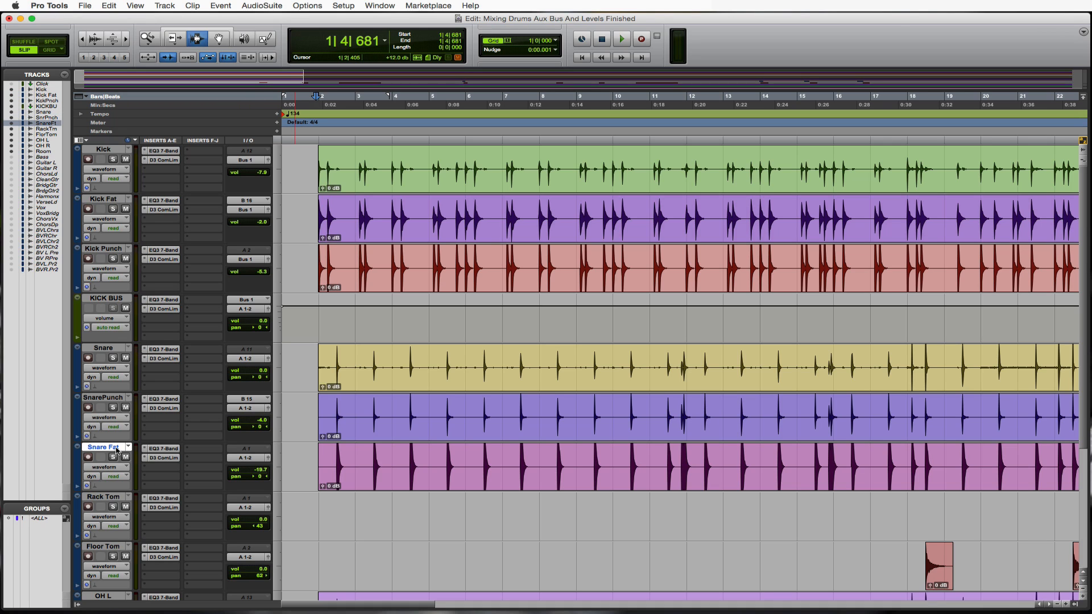
click(174, 8)
click(173, 18)
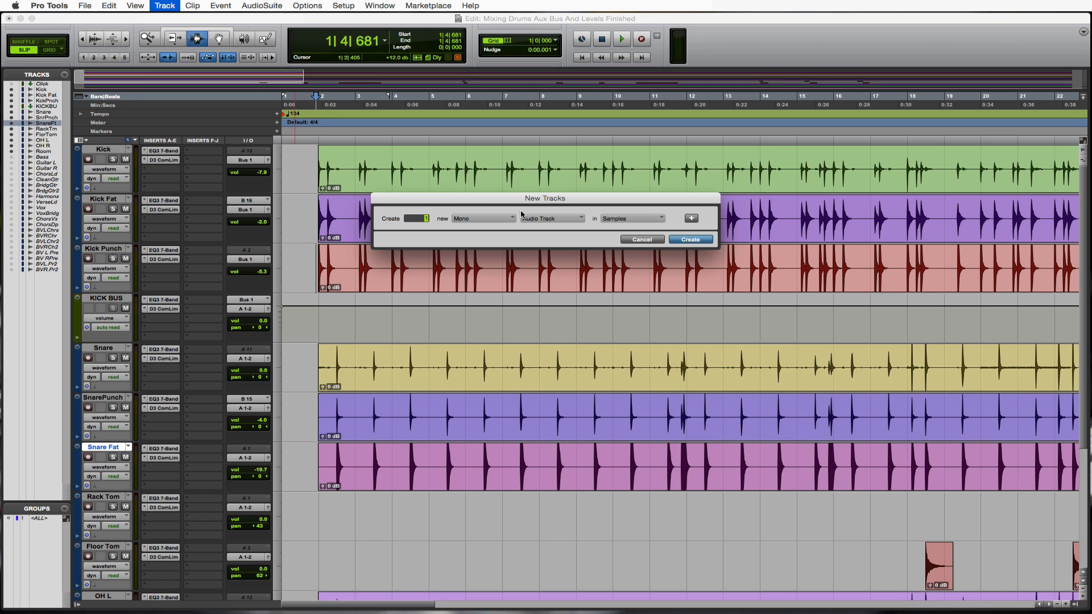
click(538, 217)
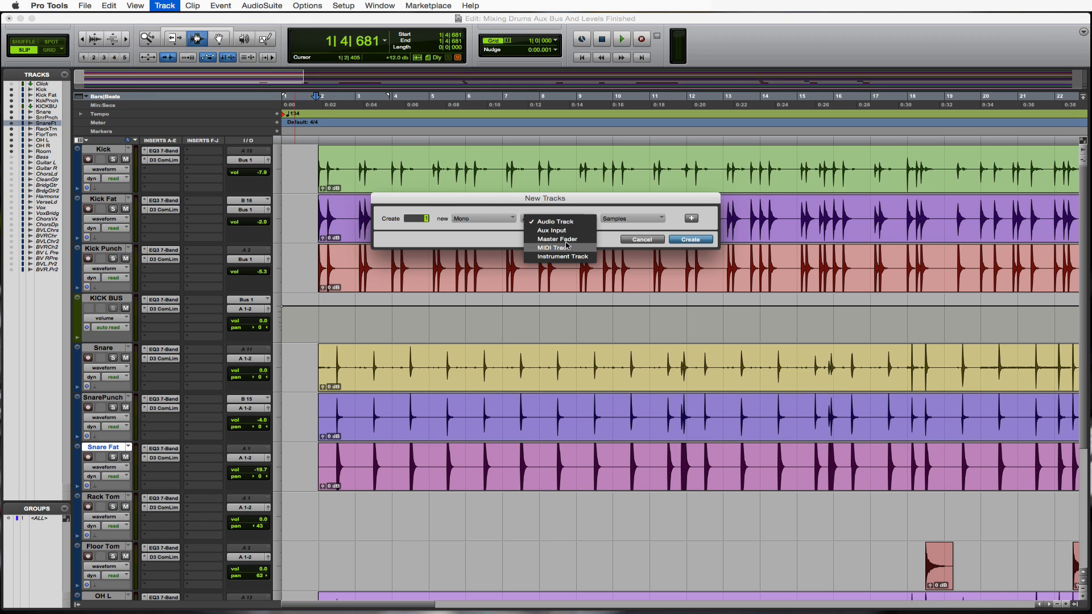
click(569, 232)
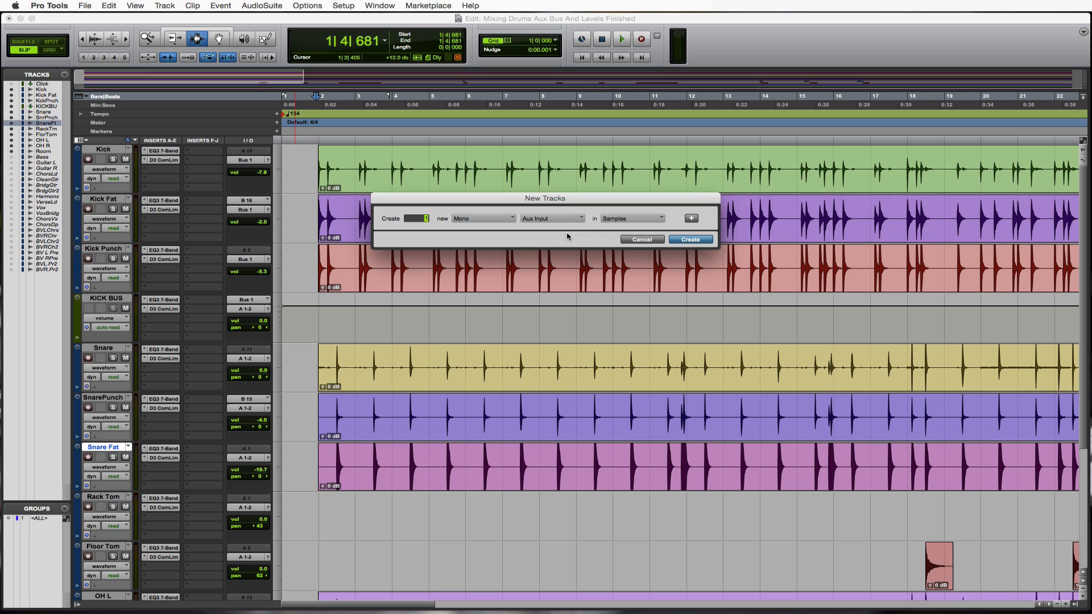
click(691, 239)
- Name the new aux track SNARE BUS and set its input to Bus 2 (Mono)
double_click(106, 500)
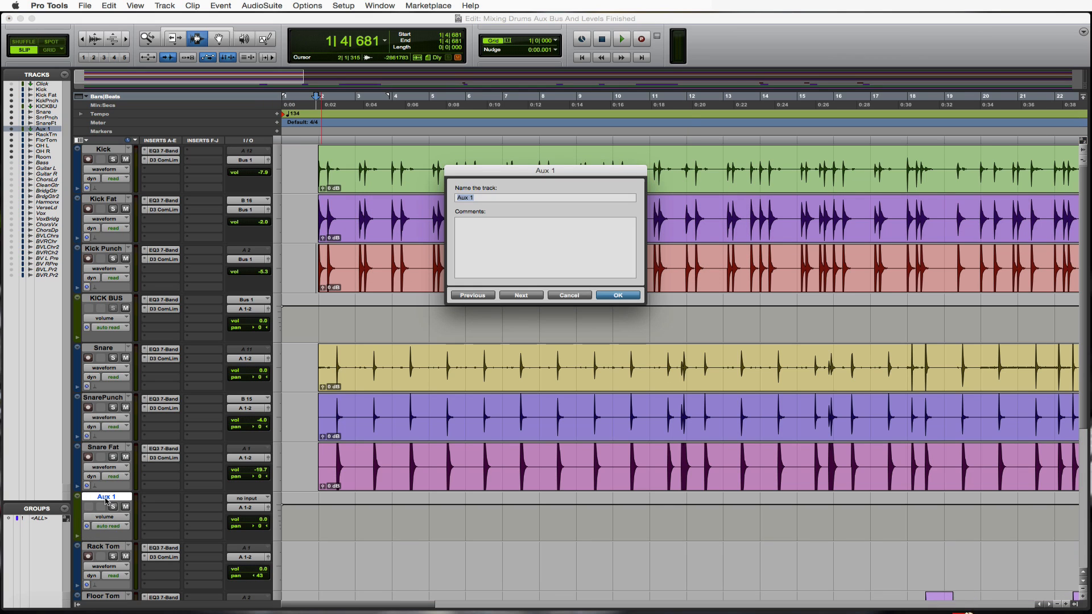
text(SNARE BUS)
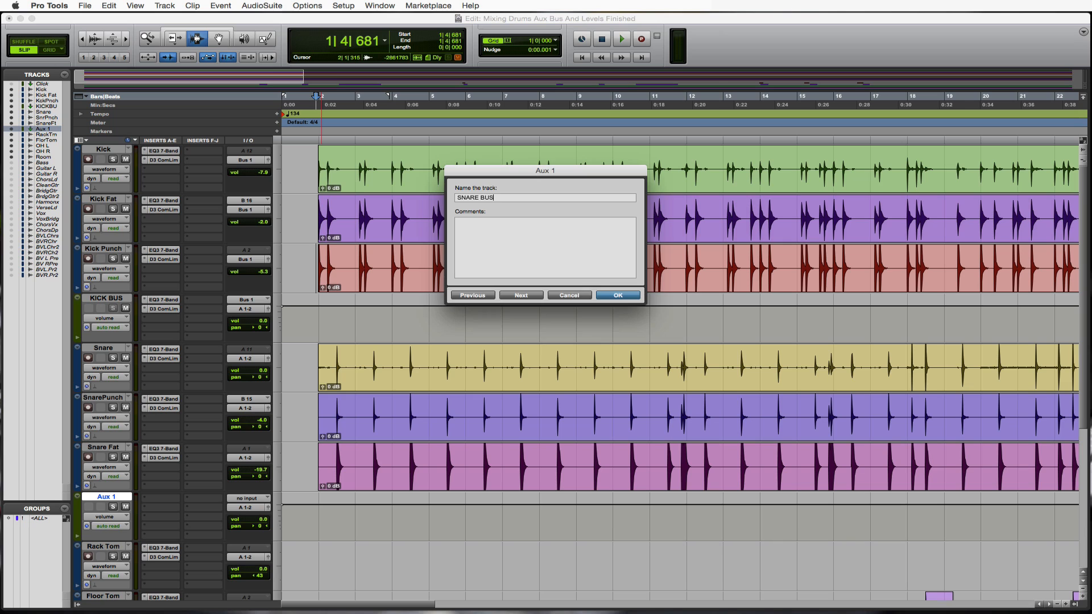
key(Return)
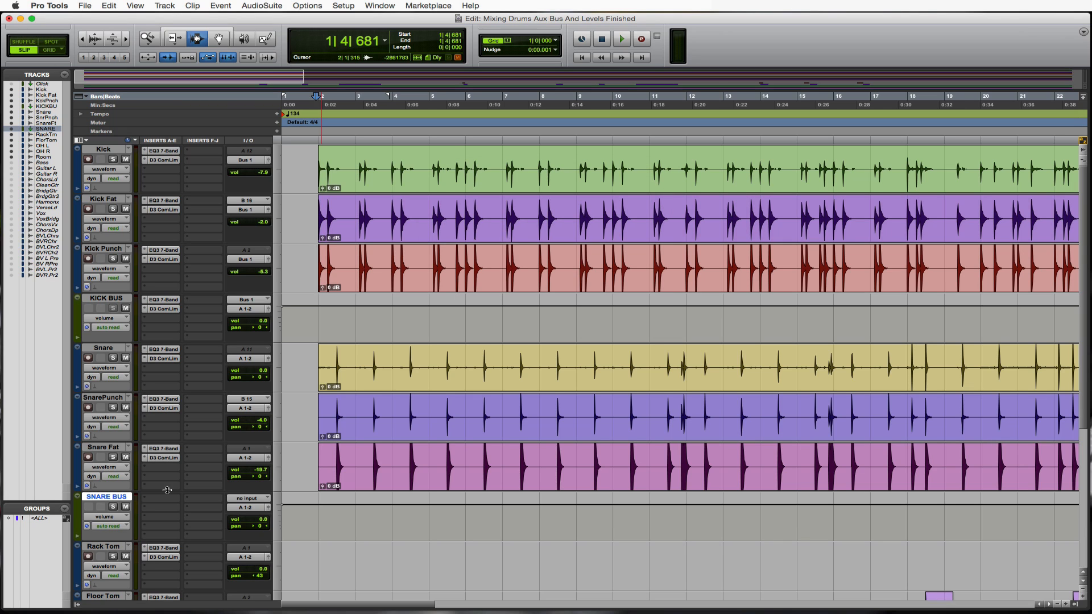
click(248, 498)
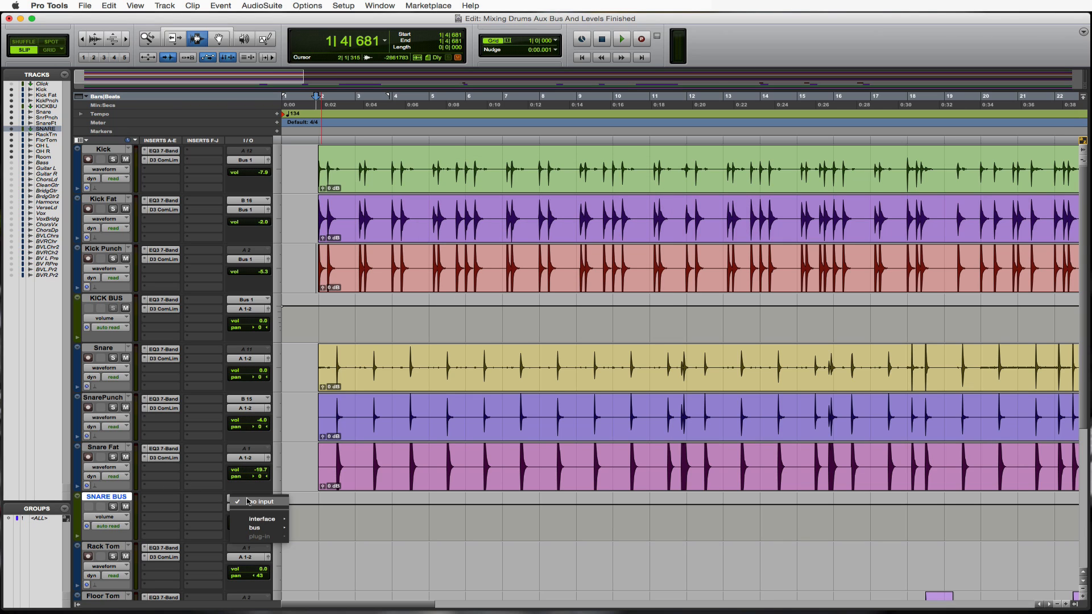
mouse_move(271, 534)
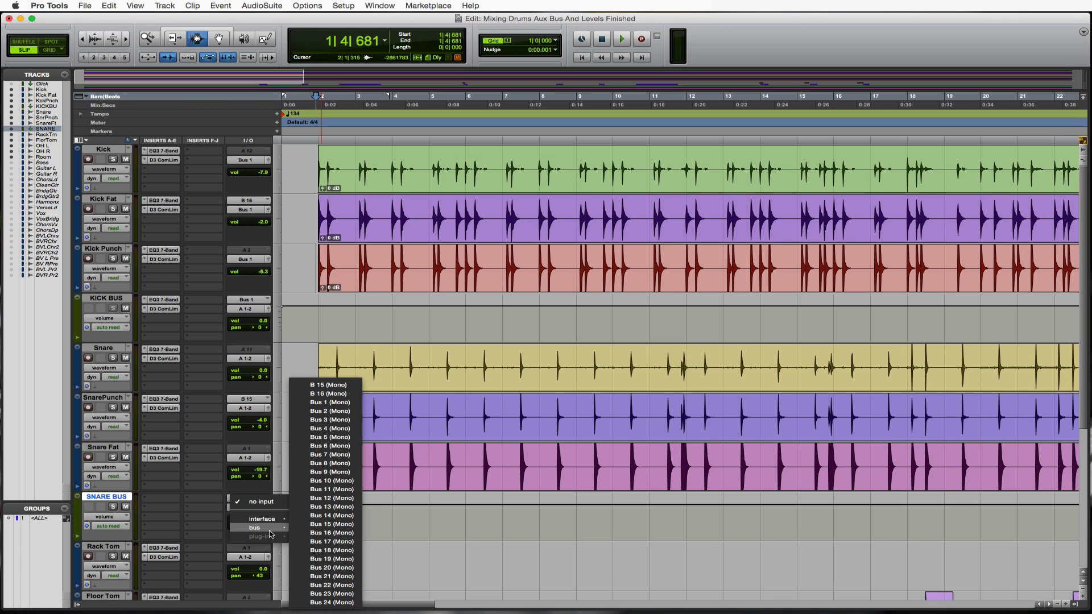
click(349, 411)
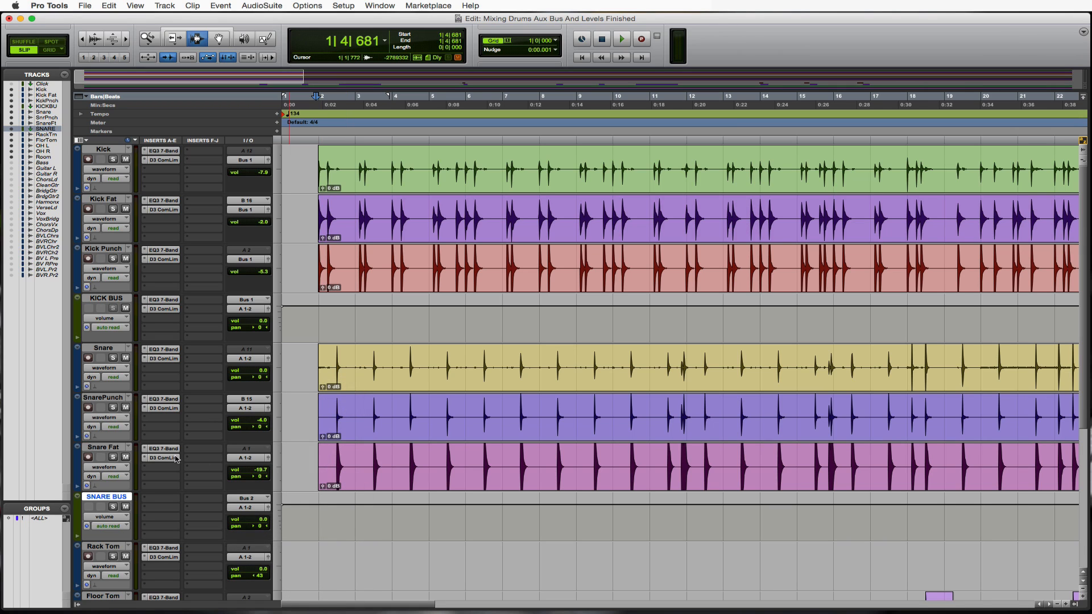
- Route the outputs of the Snare, SnarePunch and Snare Fat tracks together to Bus 2 (Mono)
click(113, 448)
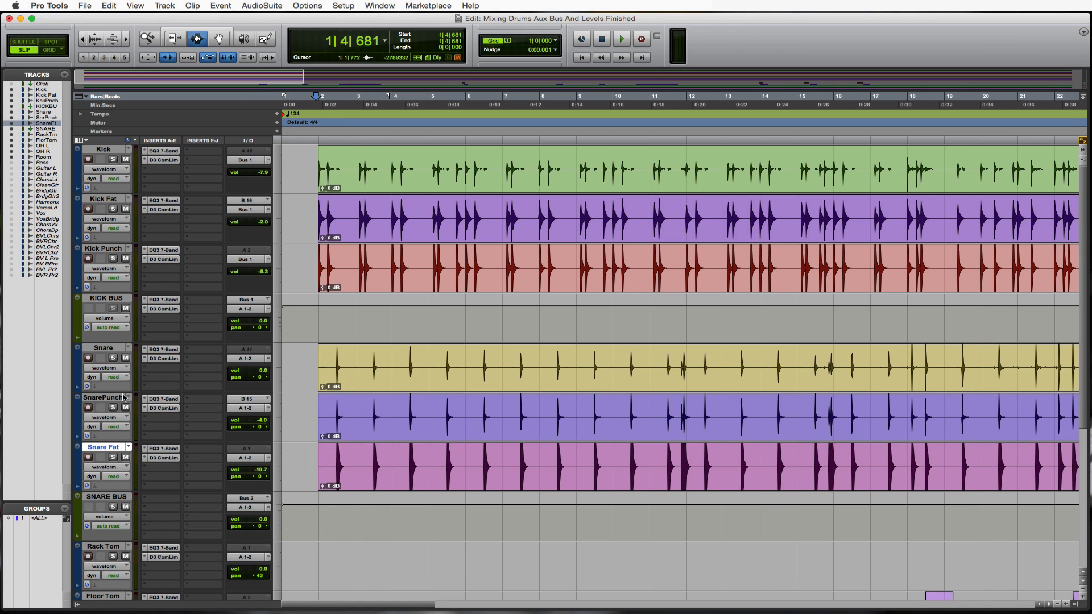
shift+click(110, 348)
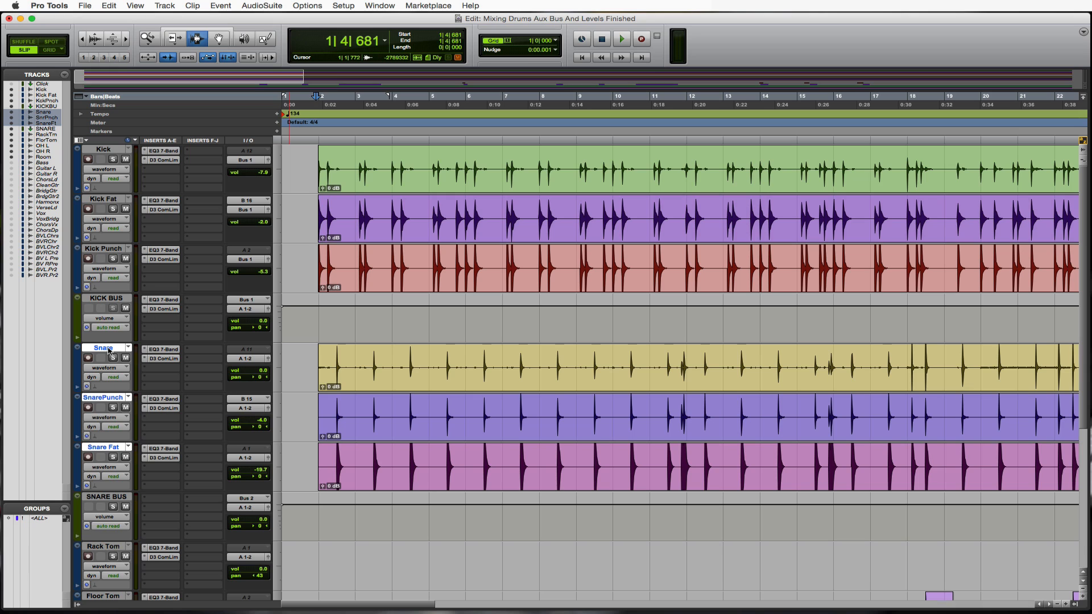
click(246, 408)
mouse_move(265, 423)
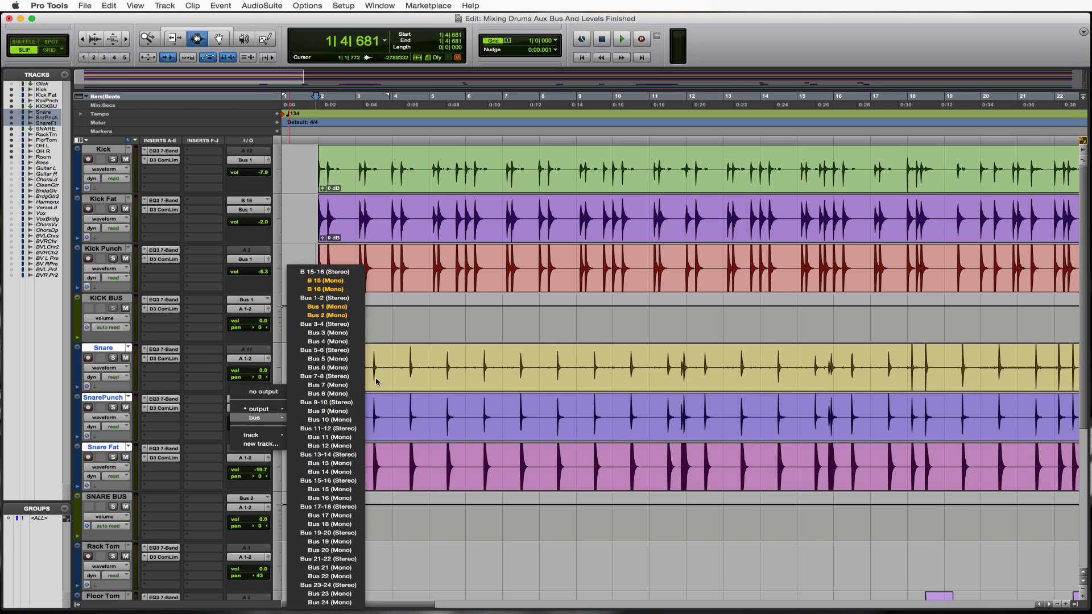
alt+shift+click(327, 315)
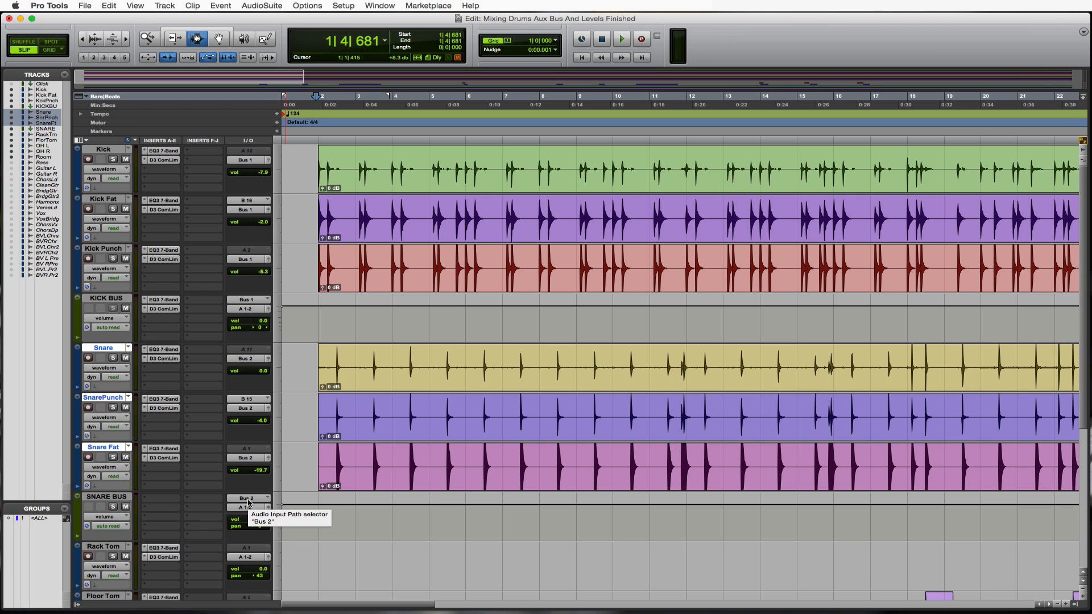
- Insert the EQ3 7-Band (mono) plug-in in the first insert slot of SNARE BUS
click(144, 500)
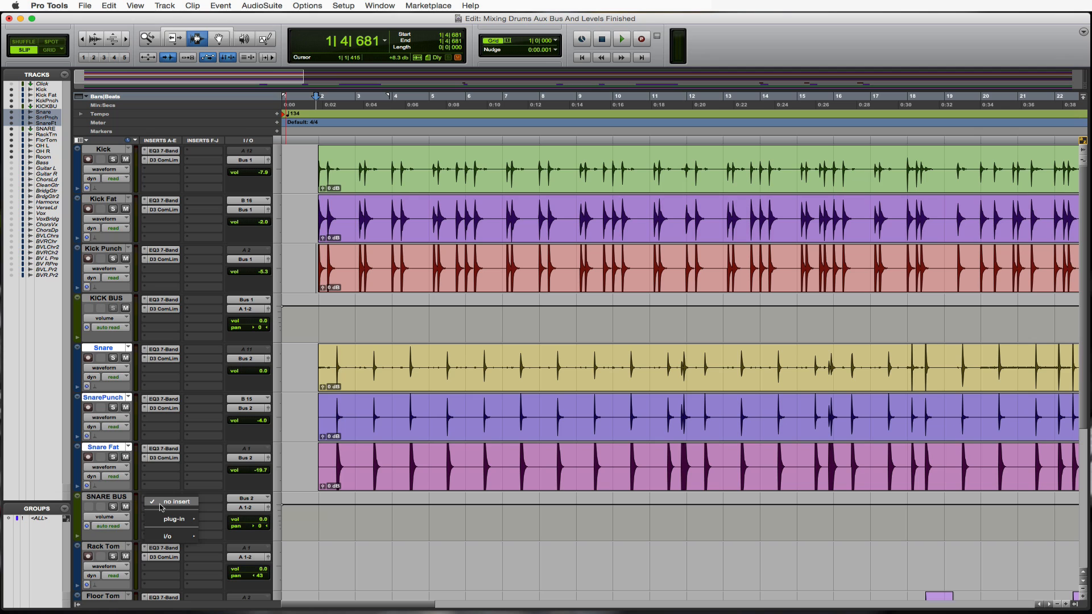
mouse_move(174, 522)
mouse_move(227, 498)
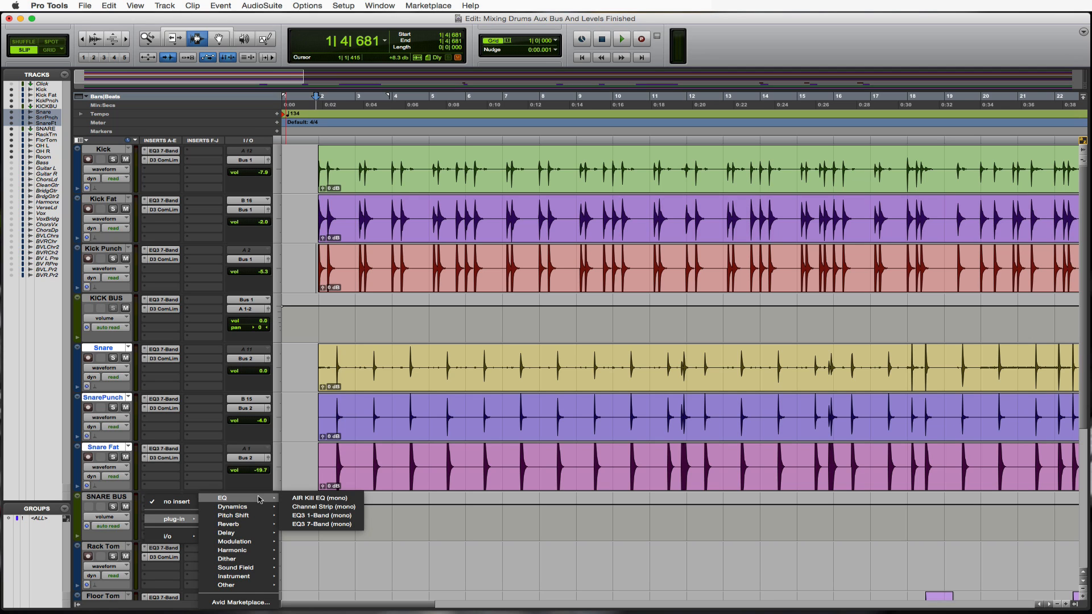
click(327, 524)
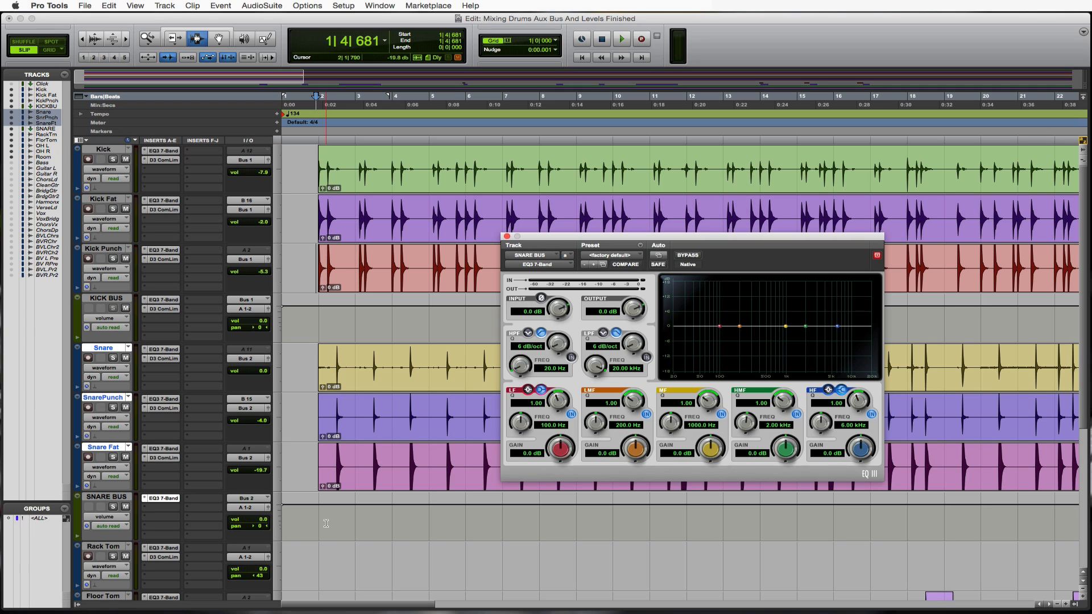
- Place the playback start at bar 2, beat 2 and save the session
click(316, 444)
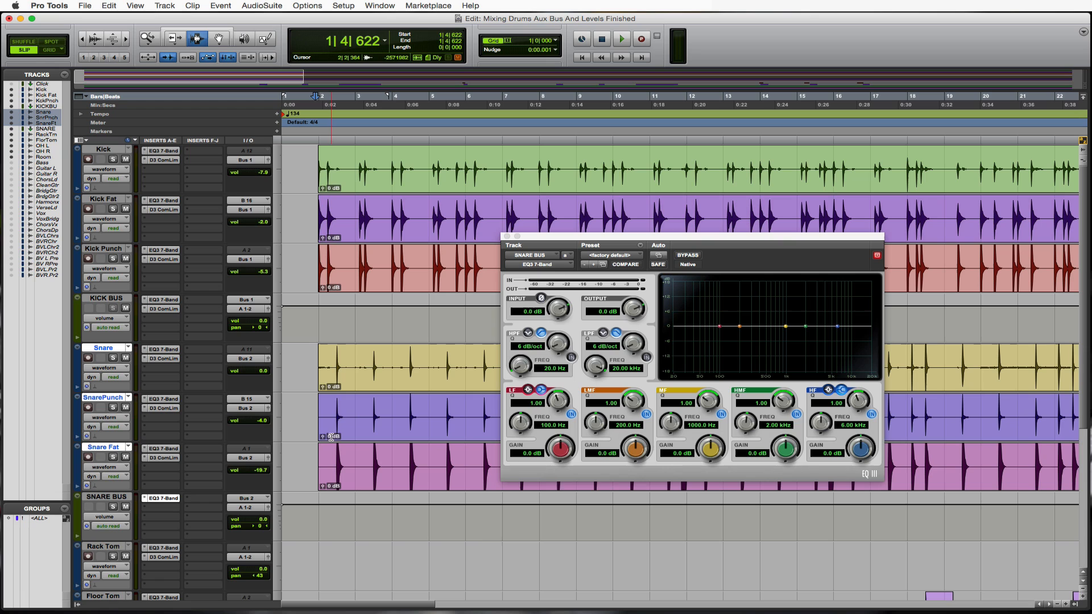
click(330, 414)
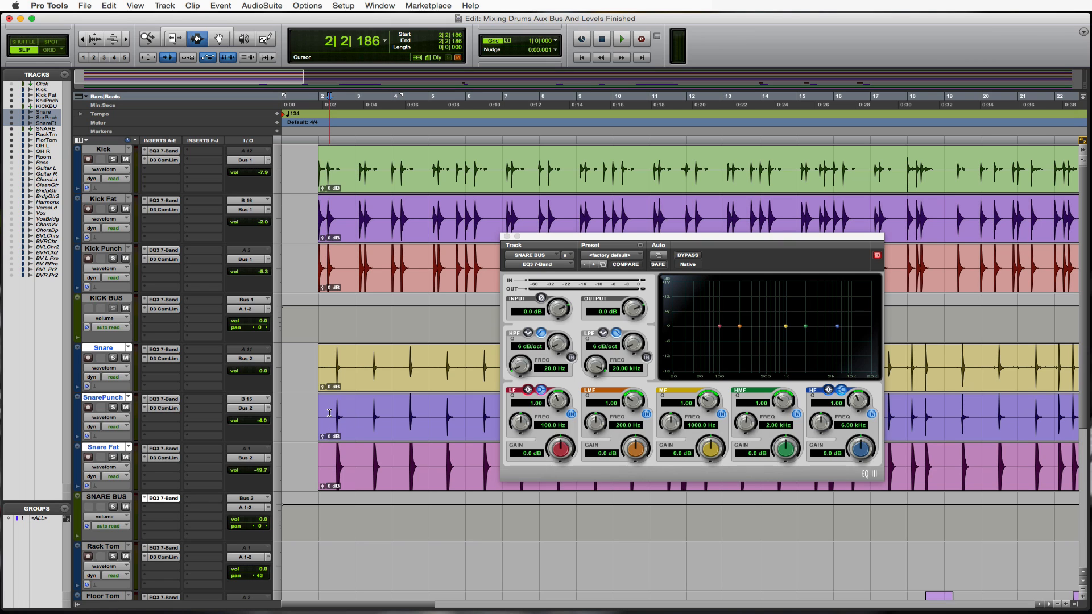
key(super+s)
- Solo the Snare, SnarePunch and Snare Fat tracks during playback and audition them through SNARE BUS
key(space)
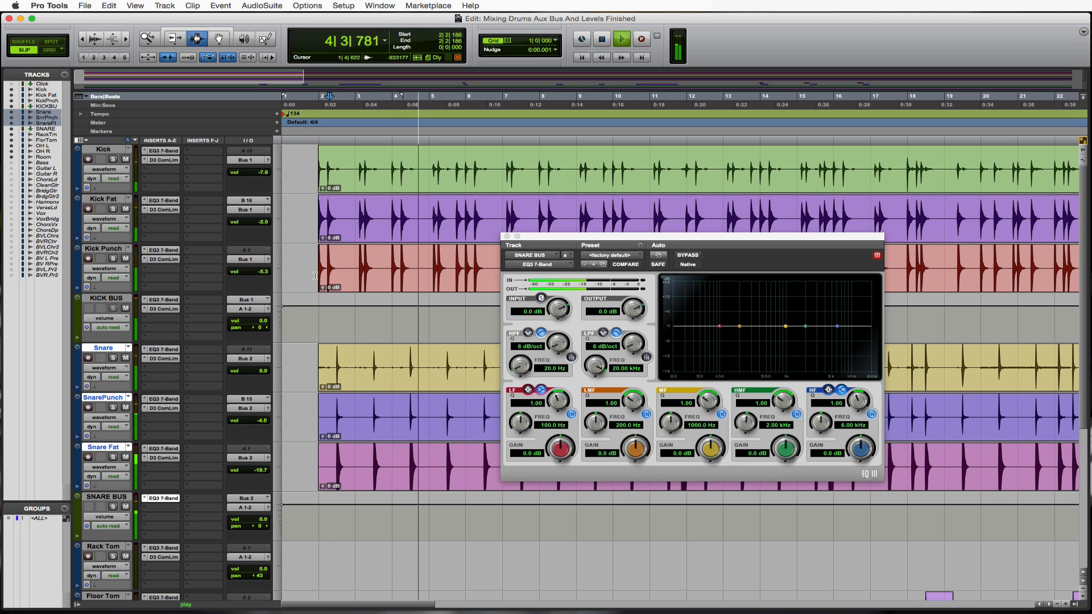
click(112, 358)
click(112, 407)
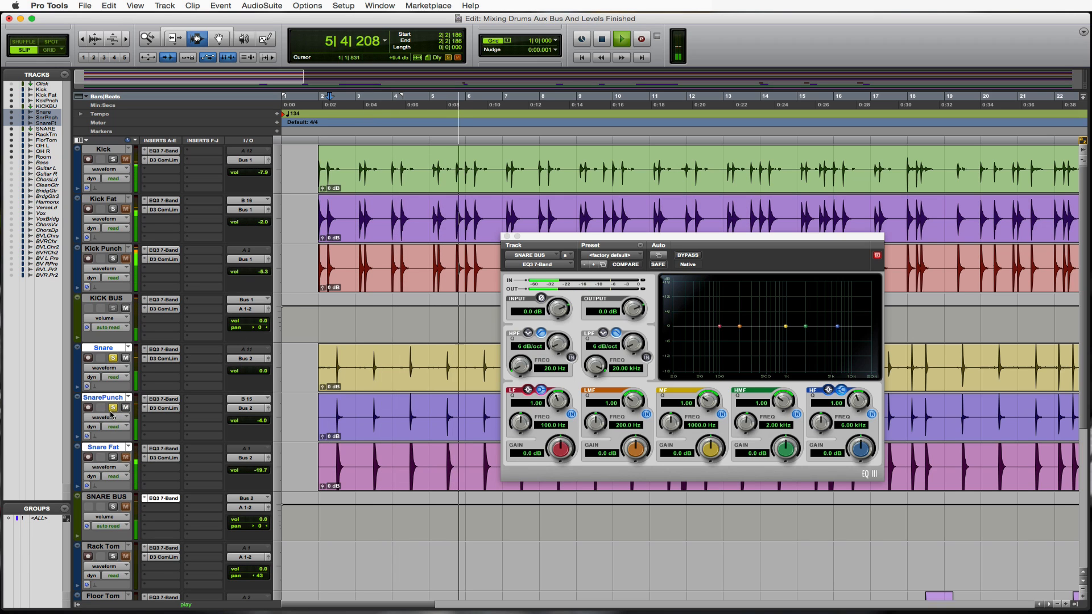
click(112, 456)
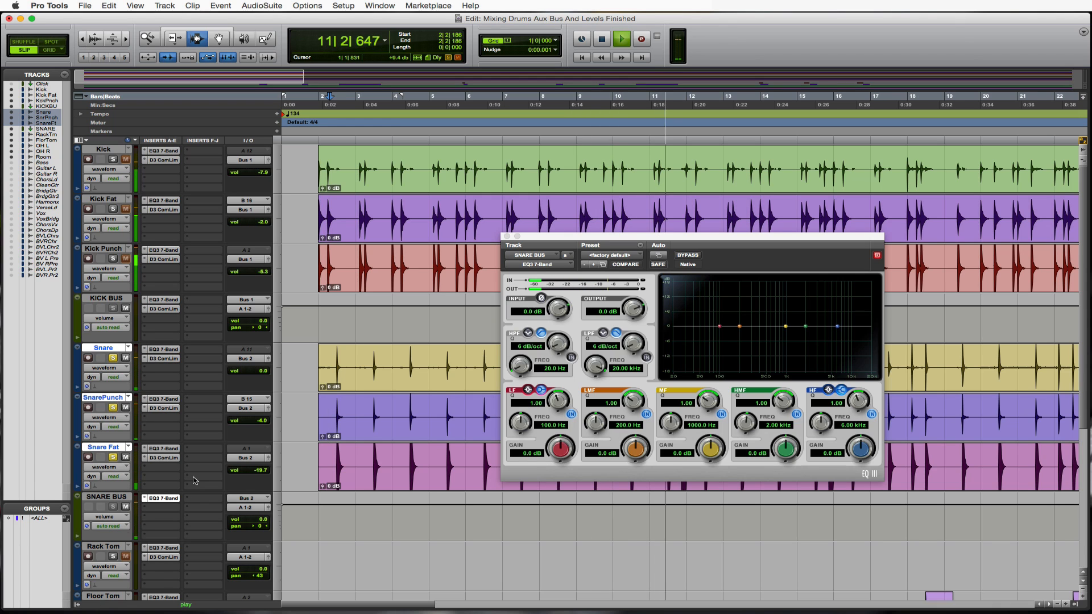
key(space)
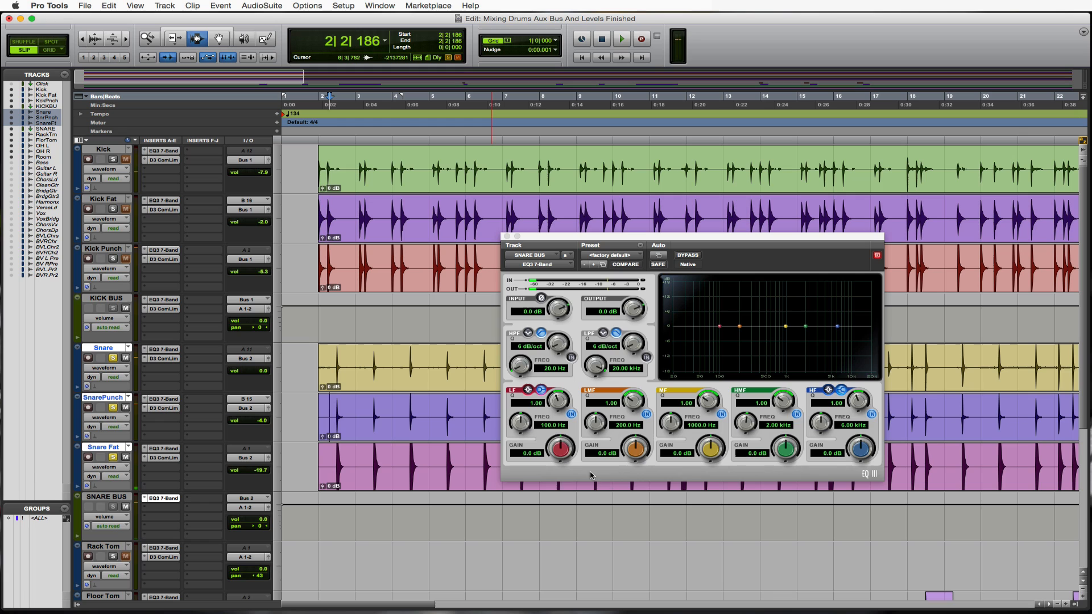
- Boost the SNARE BUS EQ's LMF gain to 12.7 dB and, during playback, set the MF frequency to 1.47 kHz and the LMF frequency to 250.5 Hz
drag(636, 453, 637, 409)
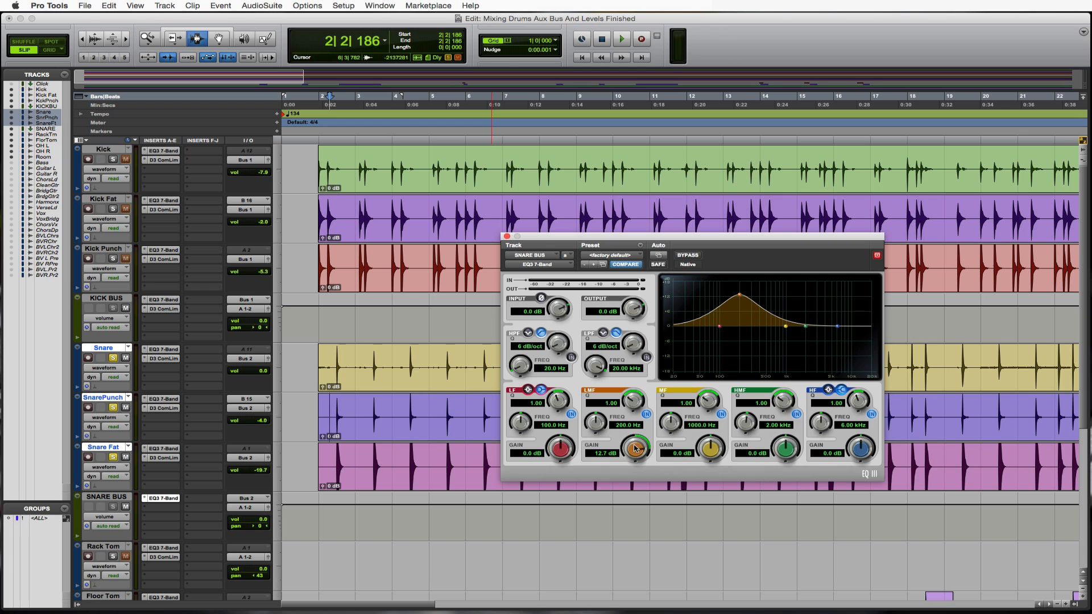
key(space)
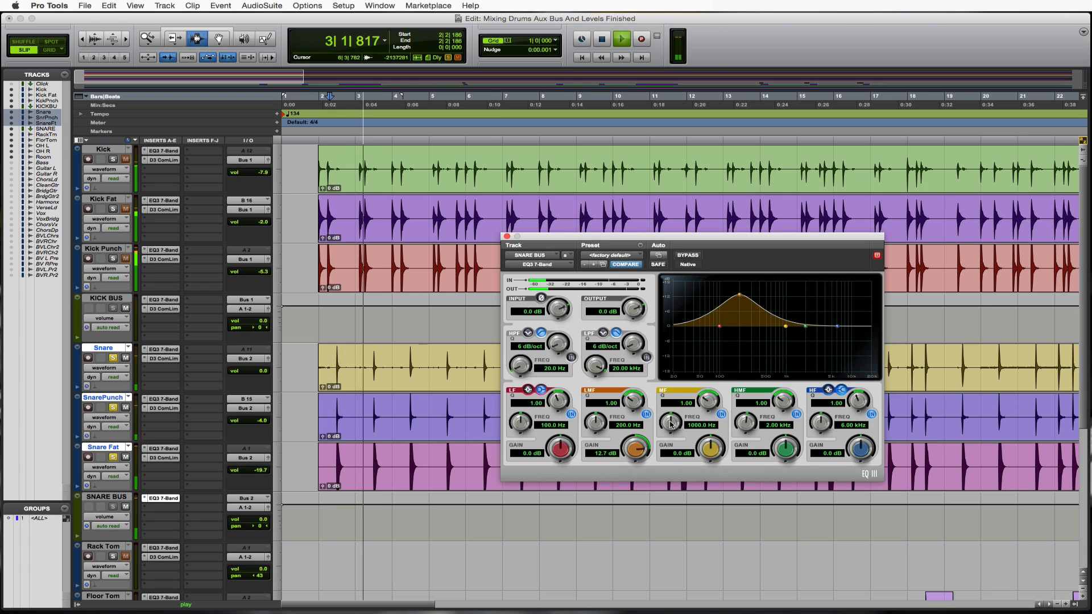
drag(671, 425, 672, 424)
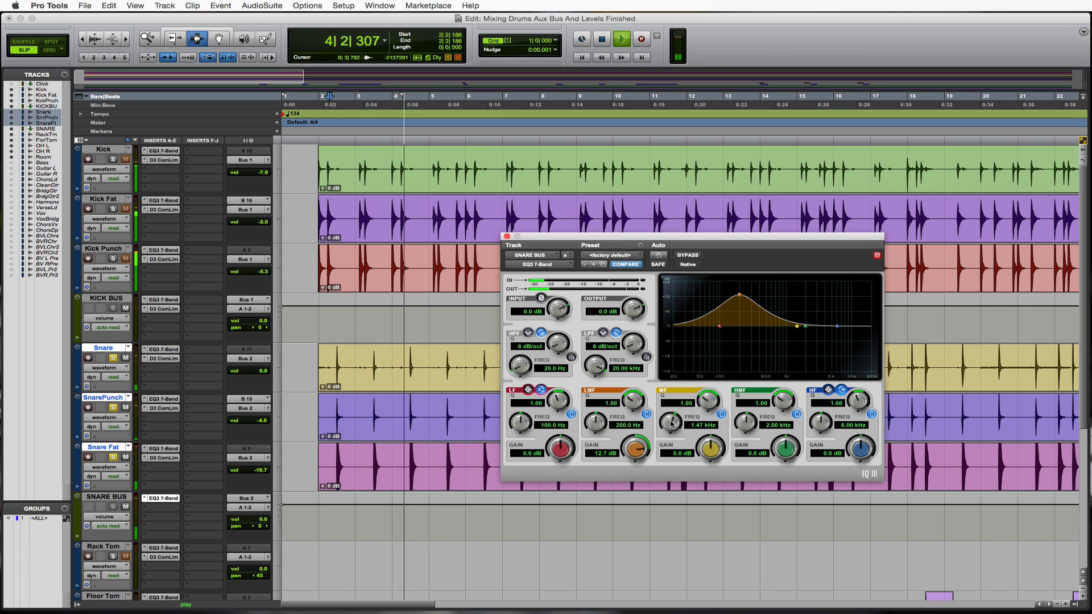
mouse_move(595, 422)
mouse_down()
mouse_move(604, 399)
mouse_move(602, 412)
mouse_up()
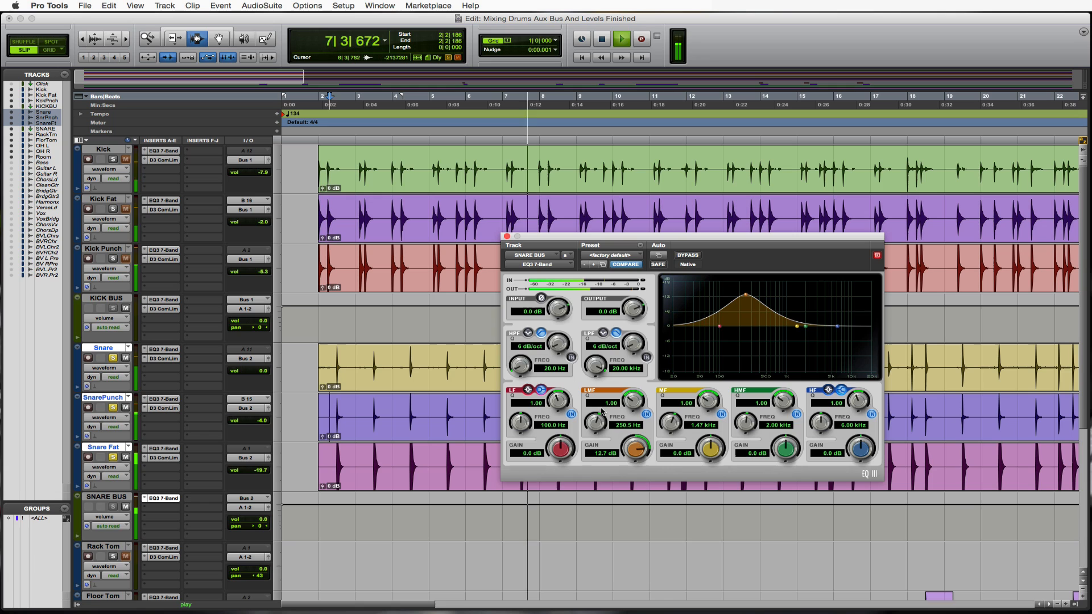
key(space)
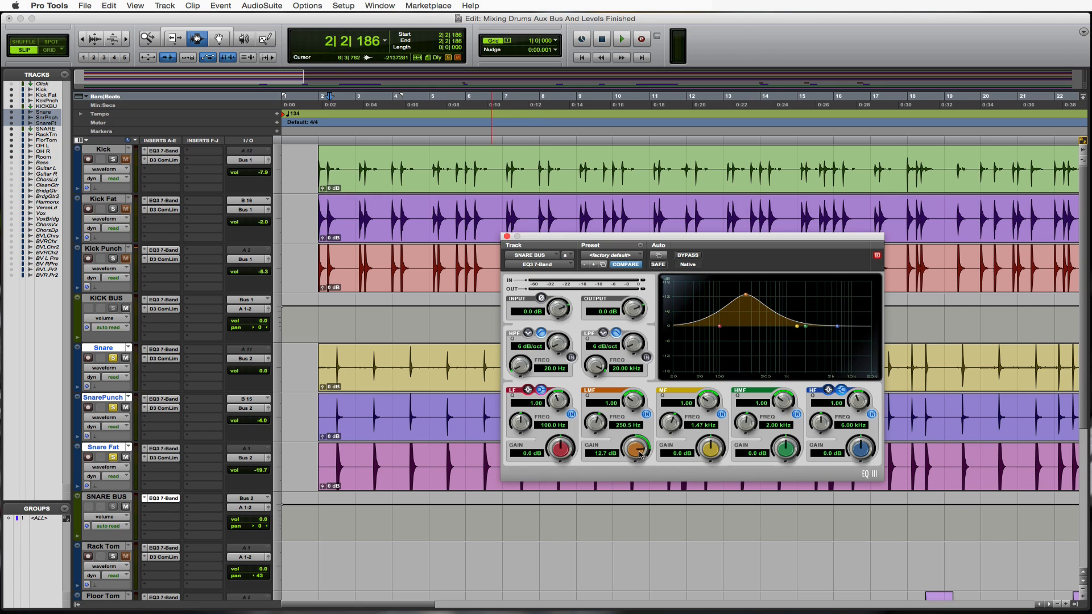
- Reduce the SNARE BUS EQ's LMF gain to 1.6 dB and audition the snares
drag(640, 453, 634, 508)
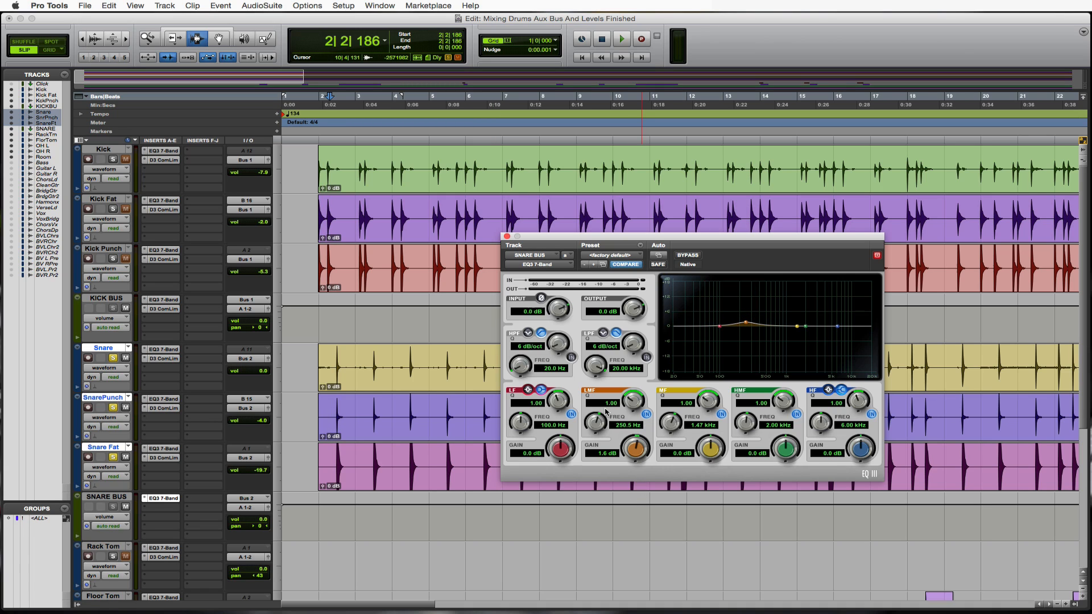
key(space)
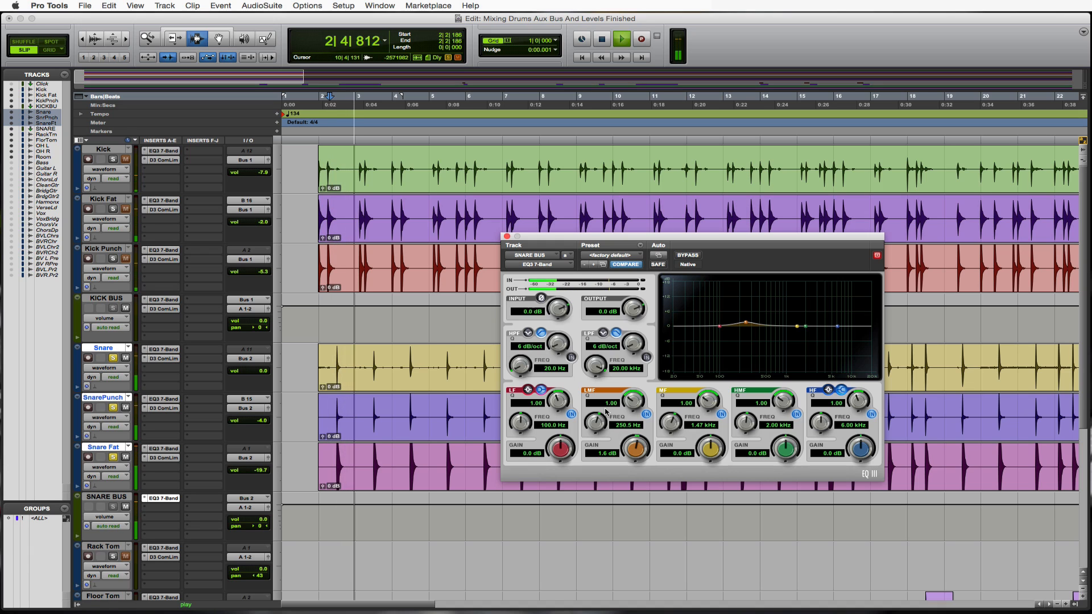
key(space)
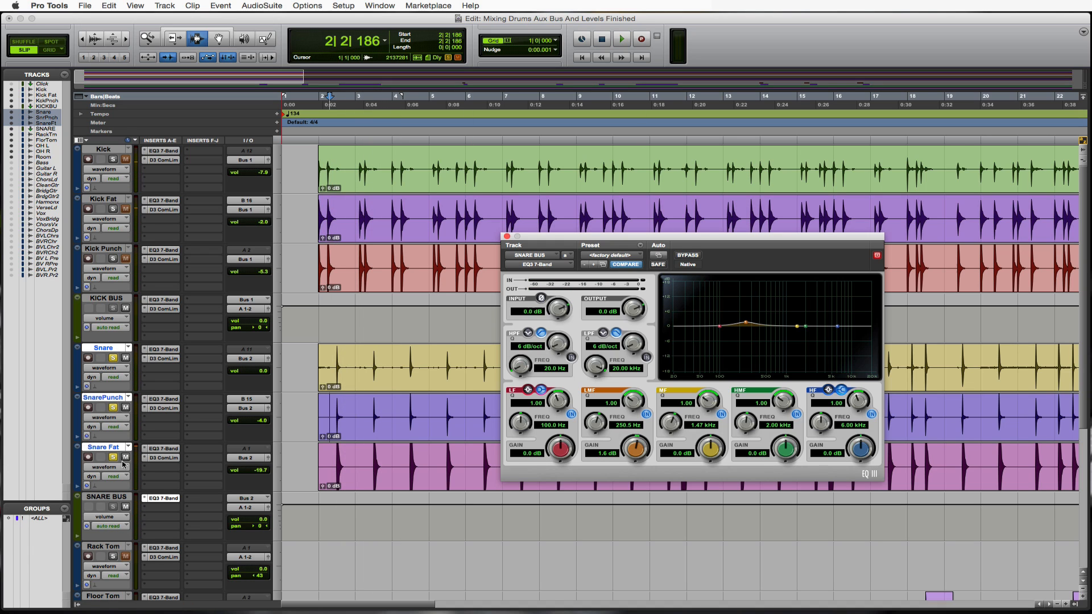
- Add a Dyn3 Compressor/Limiter (mono) to the SNARE BUS in the insert slot after the EQ
click(149, 510)
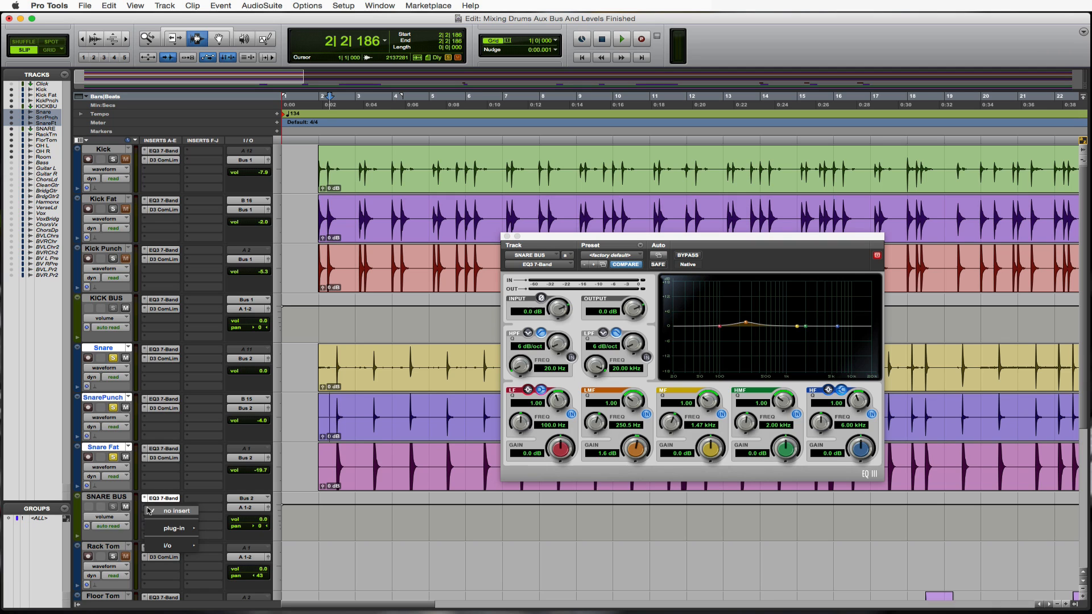
mouse_move(178, 530)
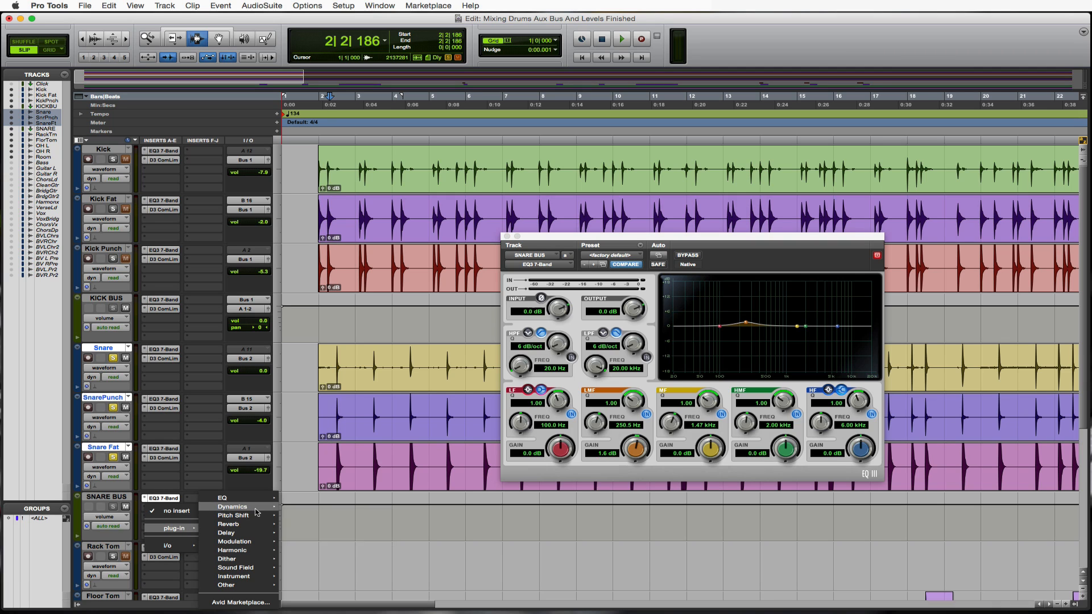
mouse_move(232, 507)
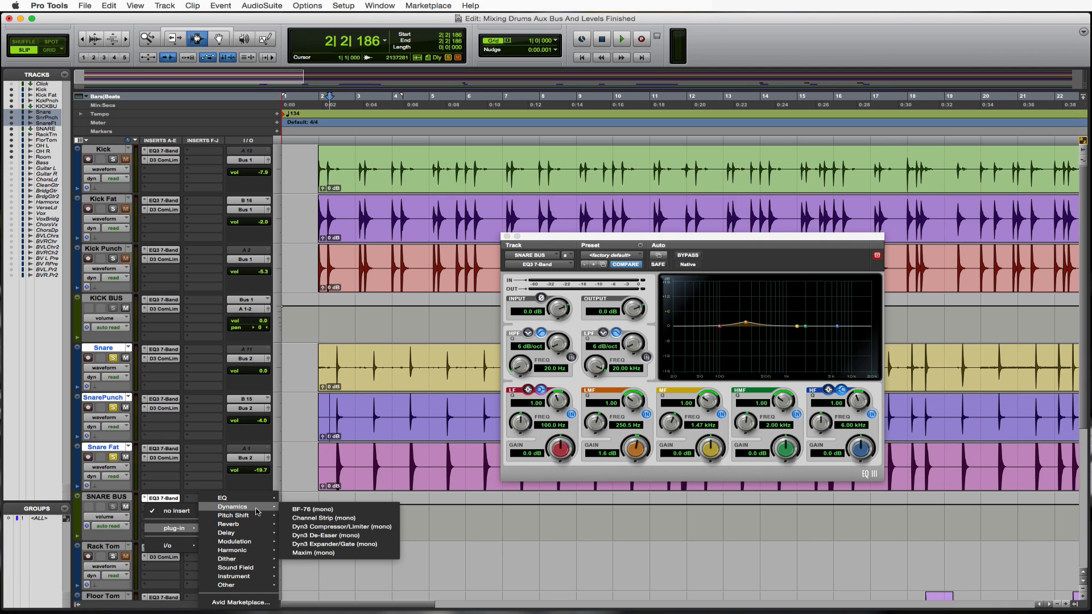
click(362, 528)
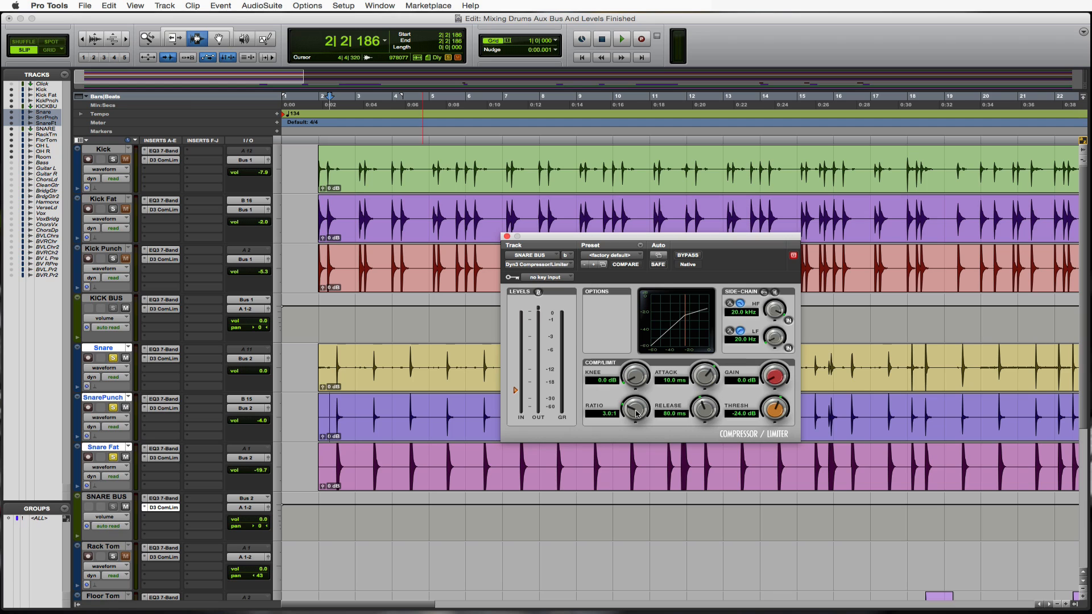
- Set the SNARE BUS compressor to a 4.0:1 ratio, 8.0 dB knee, 220.5 us attack and 169.7 ms release
drag(637, 414, 632, 400)
drag(635, 370, 628, 345)
drag(706, 385, 711, 418)
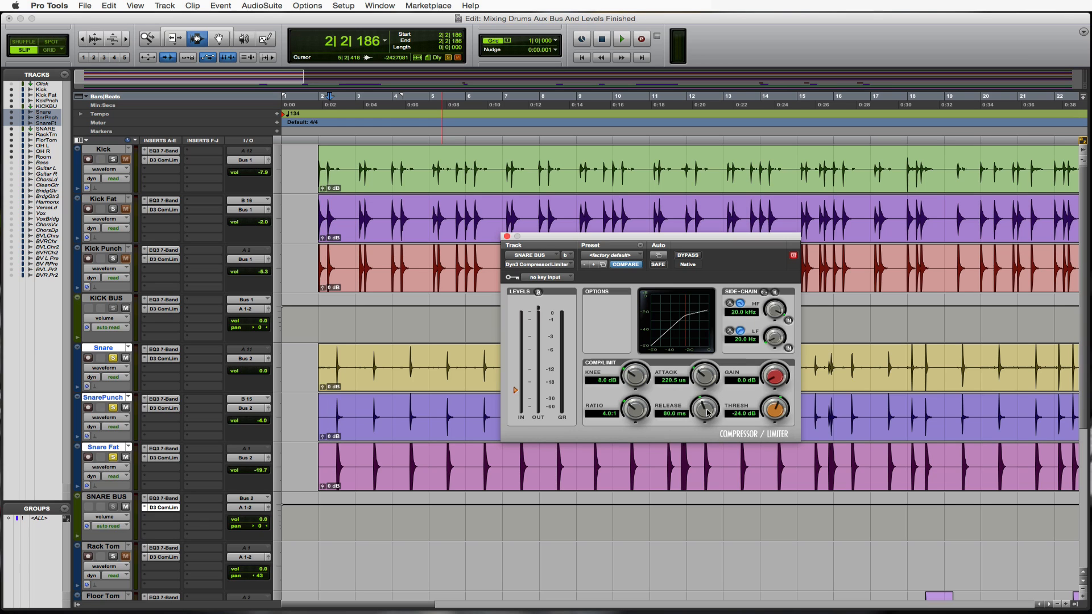
drag(708, 413, 706, 403)
- During playback, set the SNARE BUS compressor's threshold to -10.5 dB and gain to 0.6 dB, and close the plug-in
key(space)
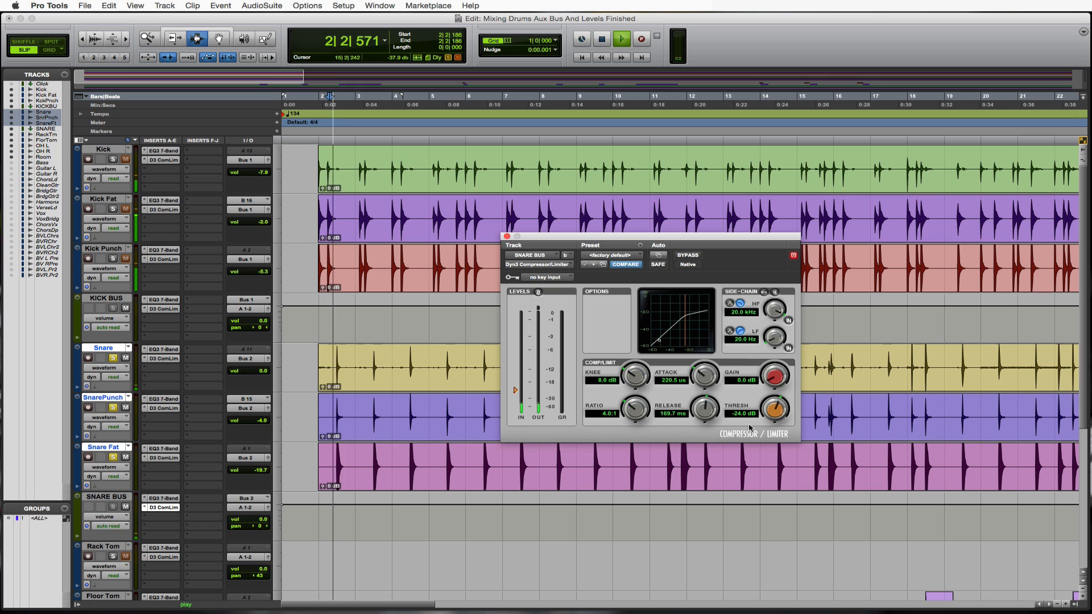
drag(771, 413, 771, 400)
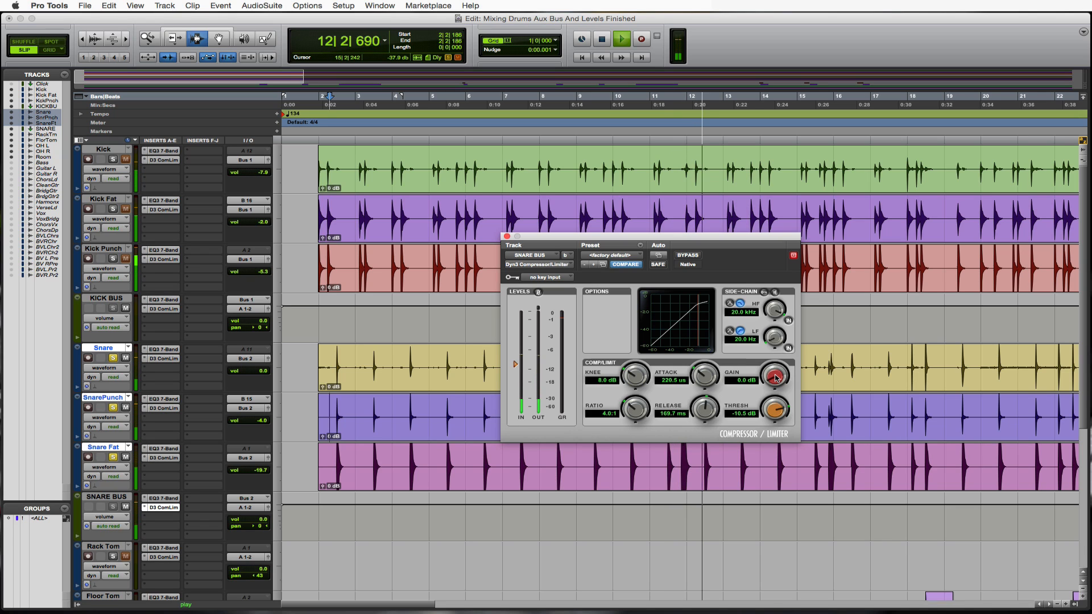
drag(777, 373, 777, 375)
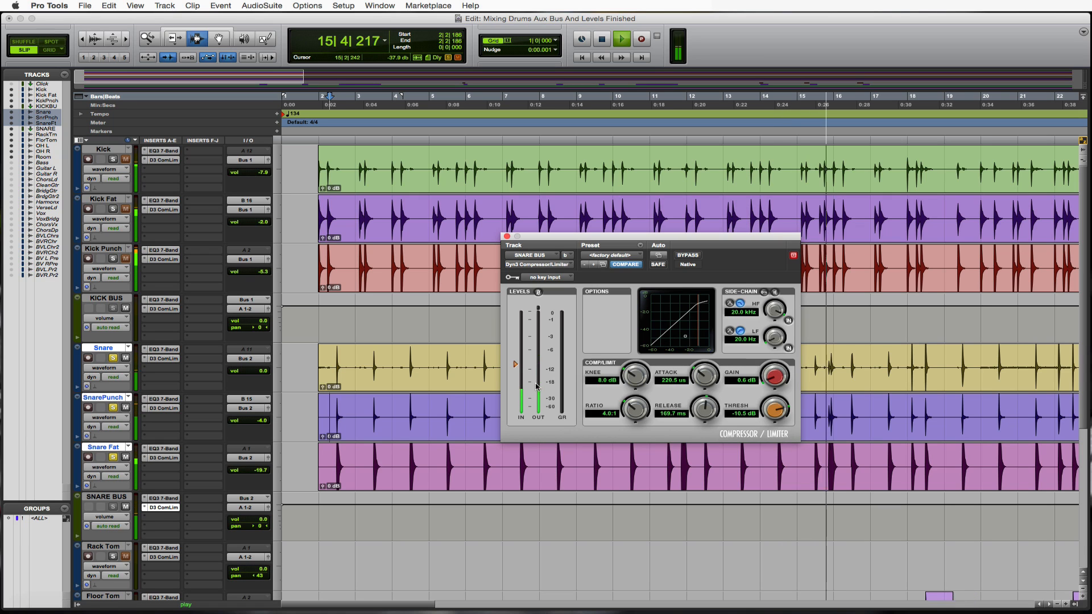
key(space)
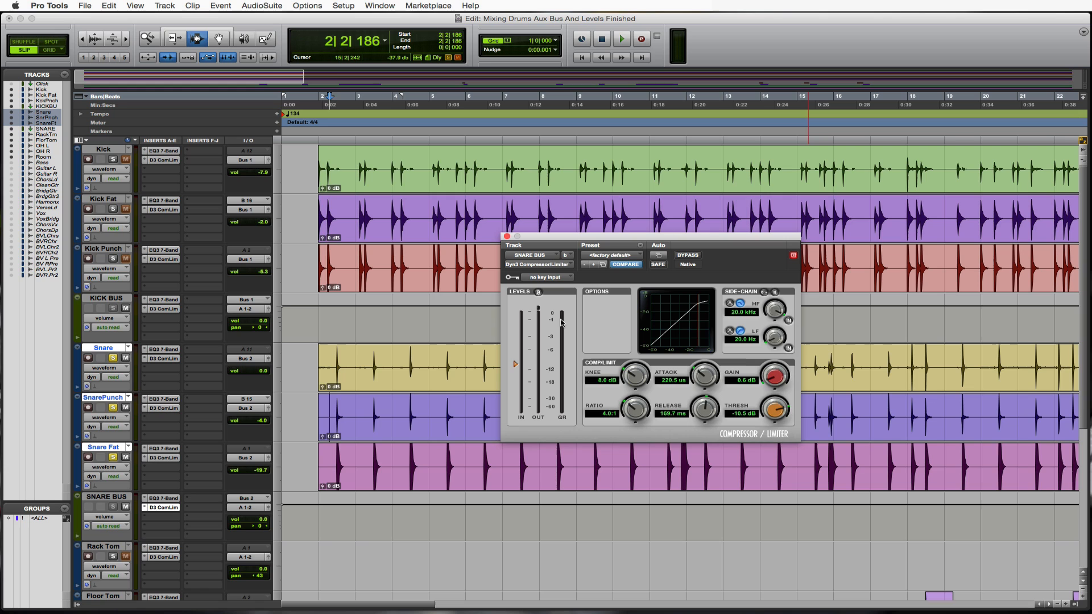
click(507, 237)
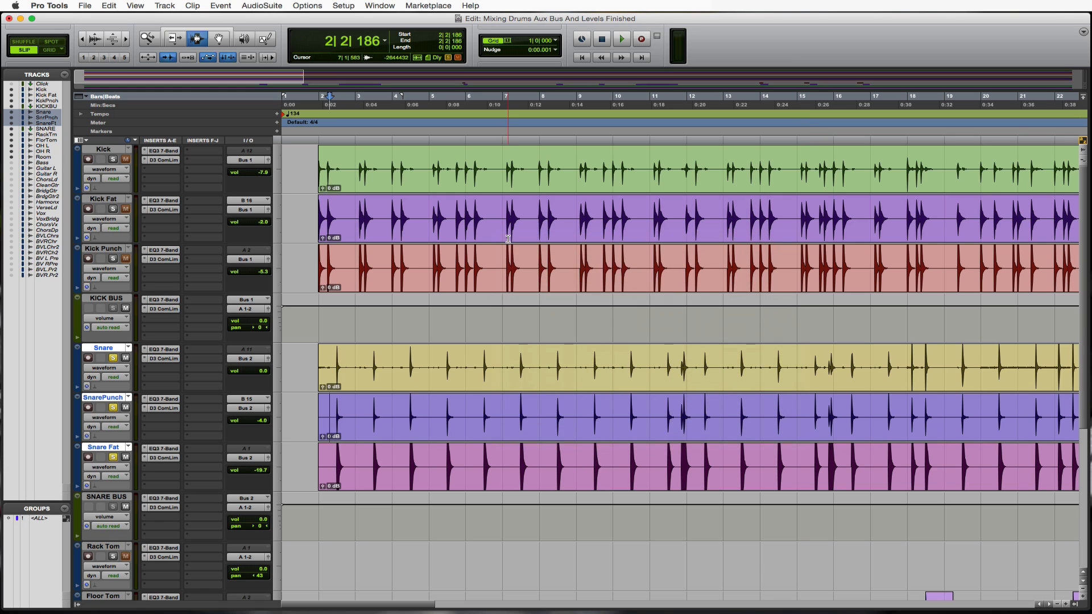
- Unsolo the Snare, SnarePunch and Snare Fat tracks
click(114, 359)
click(114, 408)
click(114, 458)
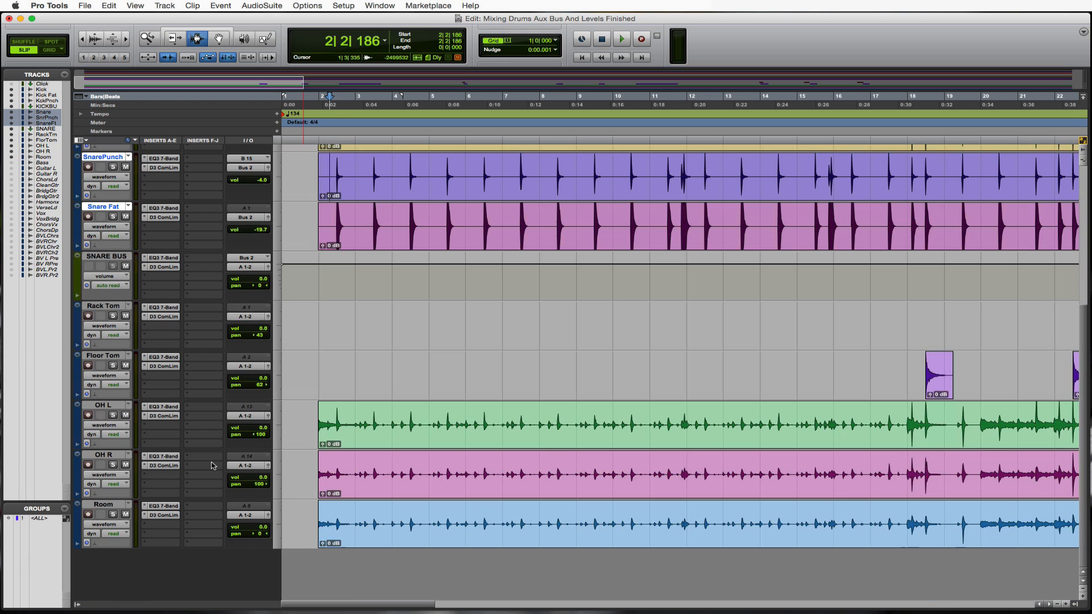
- Create one new stereo Aux Input track directly below the Room track
scroll(212, 466, down, 5)
click(103, 505)
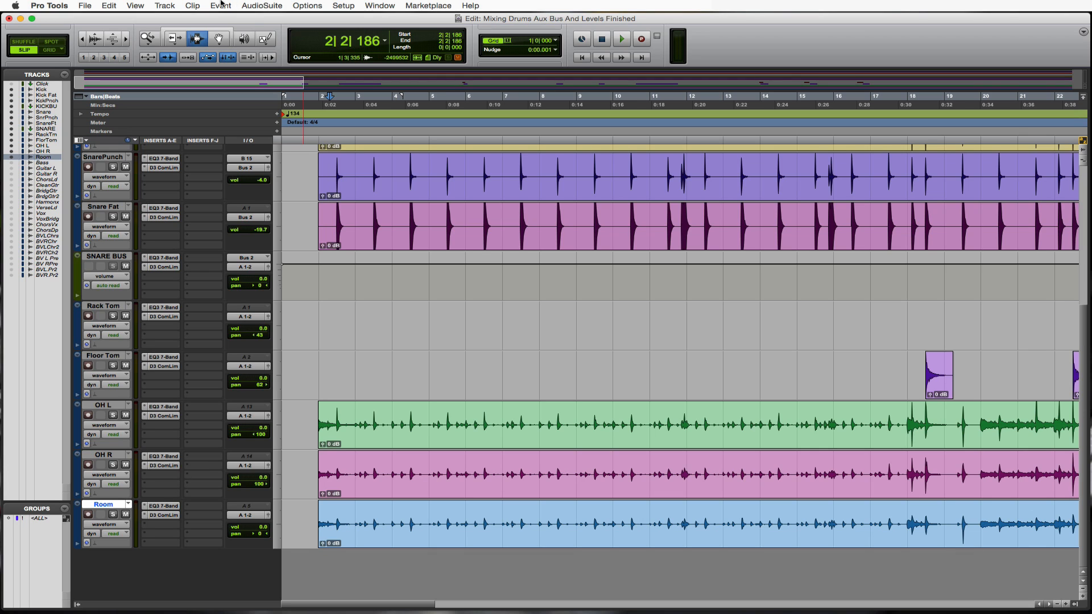
click(172, 6)
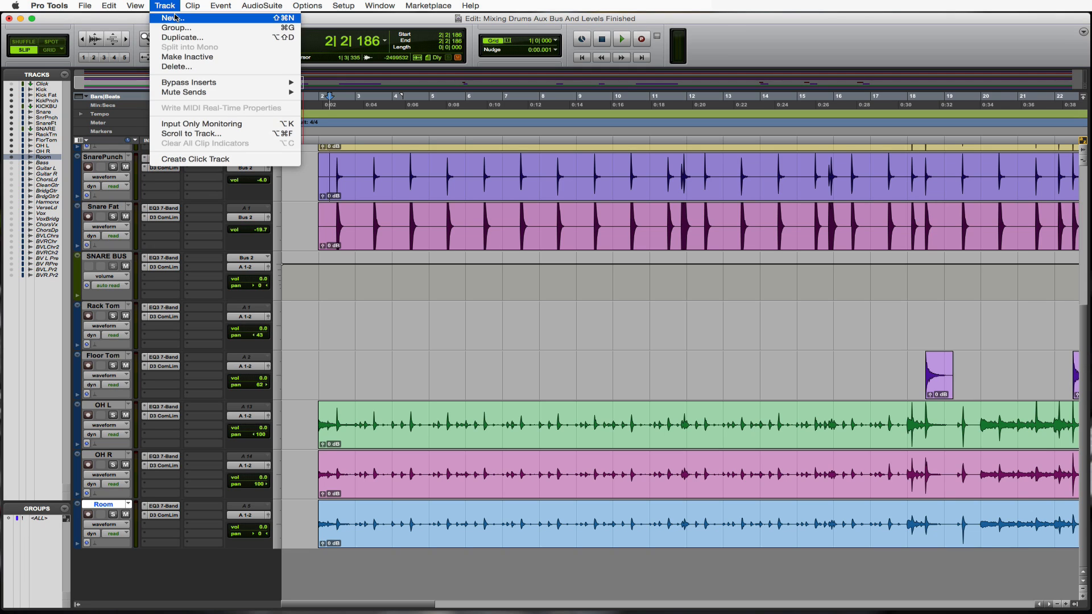
click(174, 18)
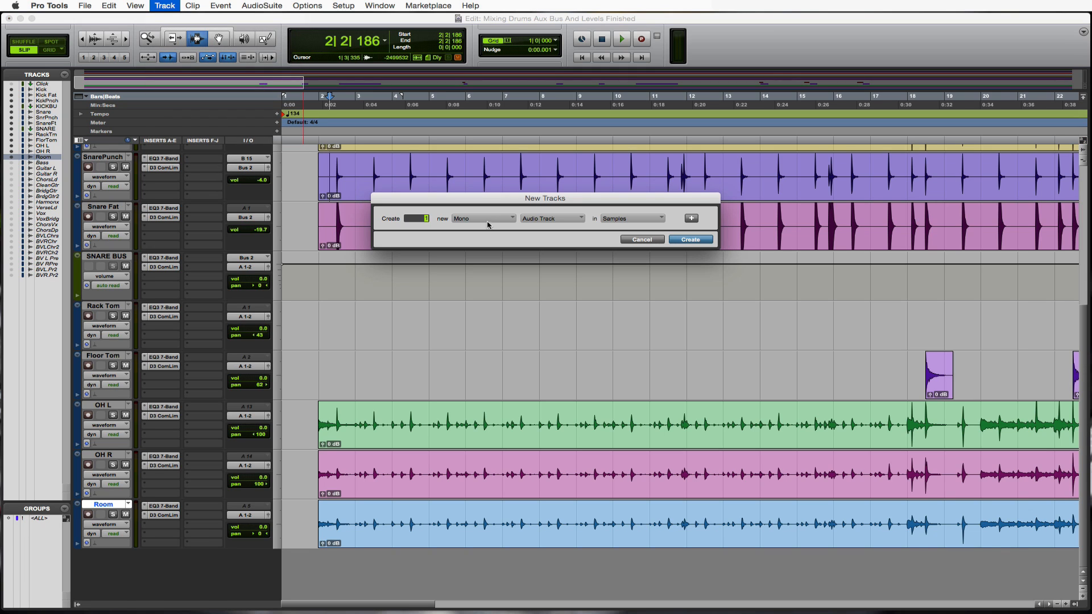
click(487, 221)
click(488, 230)
click(575, 220)
click(567, 232)
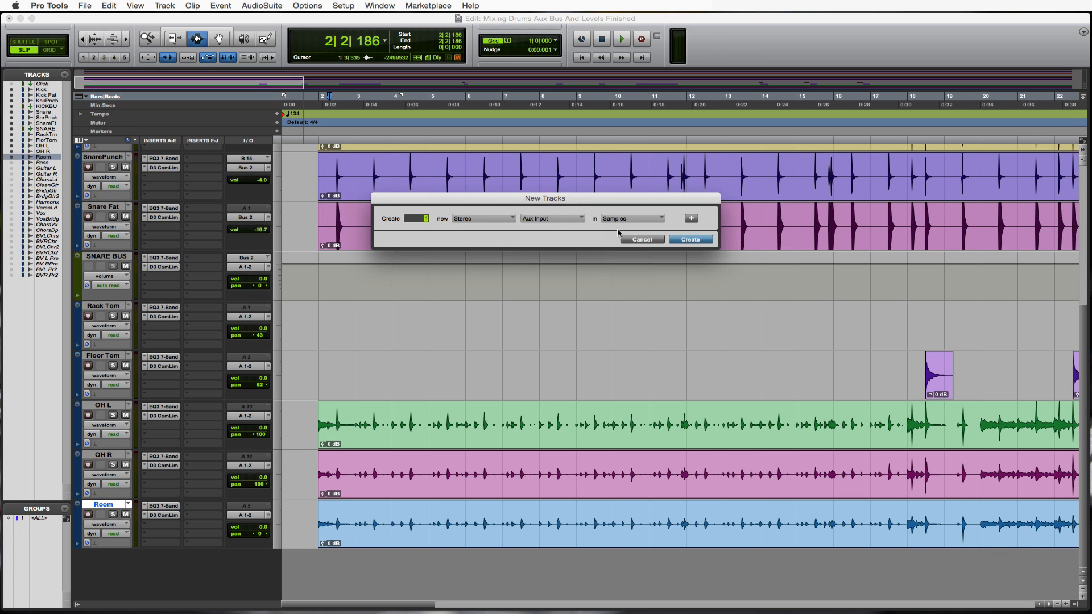
click(698, 241)
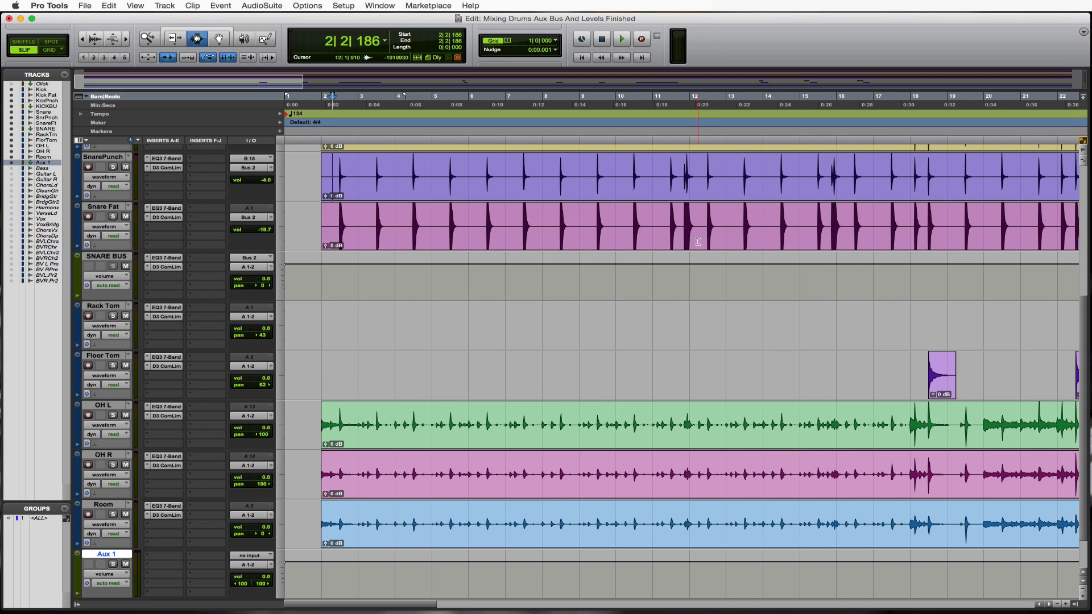
- Rename the new aux track DRUM BUS and set its input to Bus 3-4 (Stereo)
double_click(109, 556)
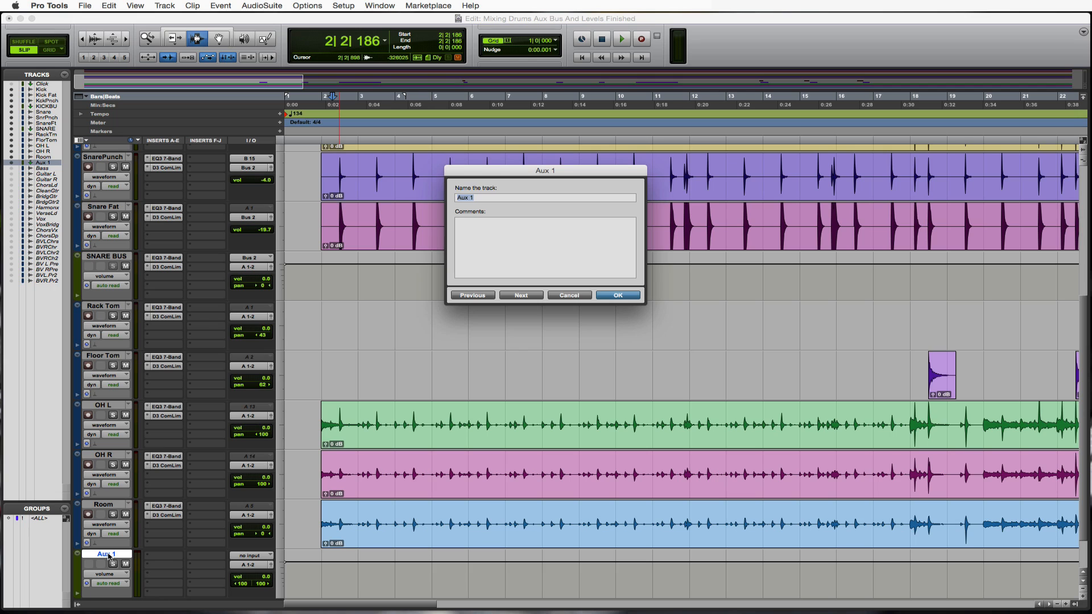
text(DRUM BUS)
key(Return)
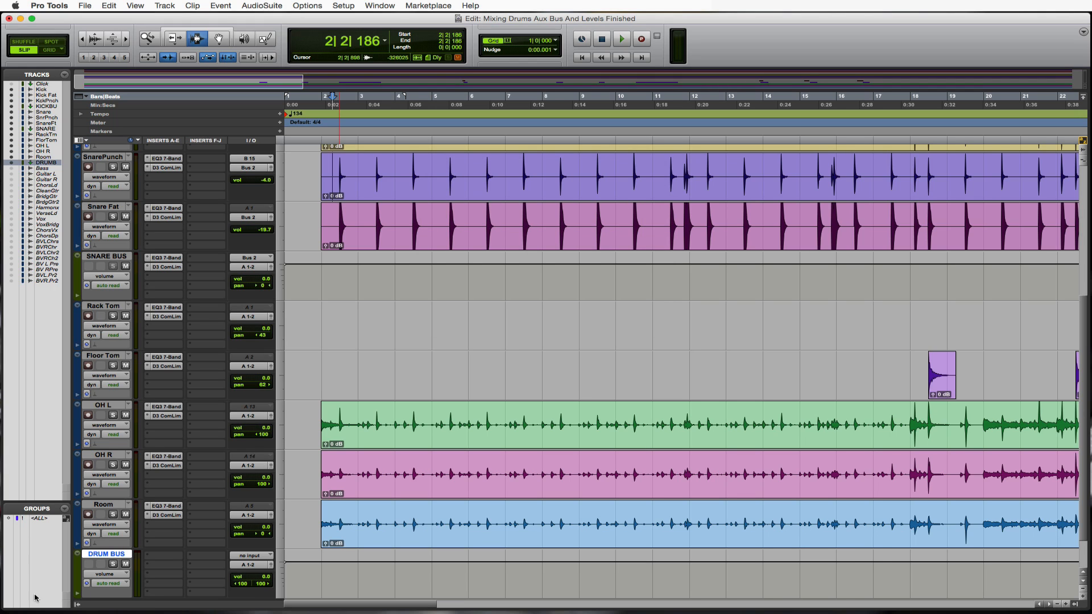
click(268, 556)
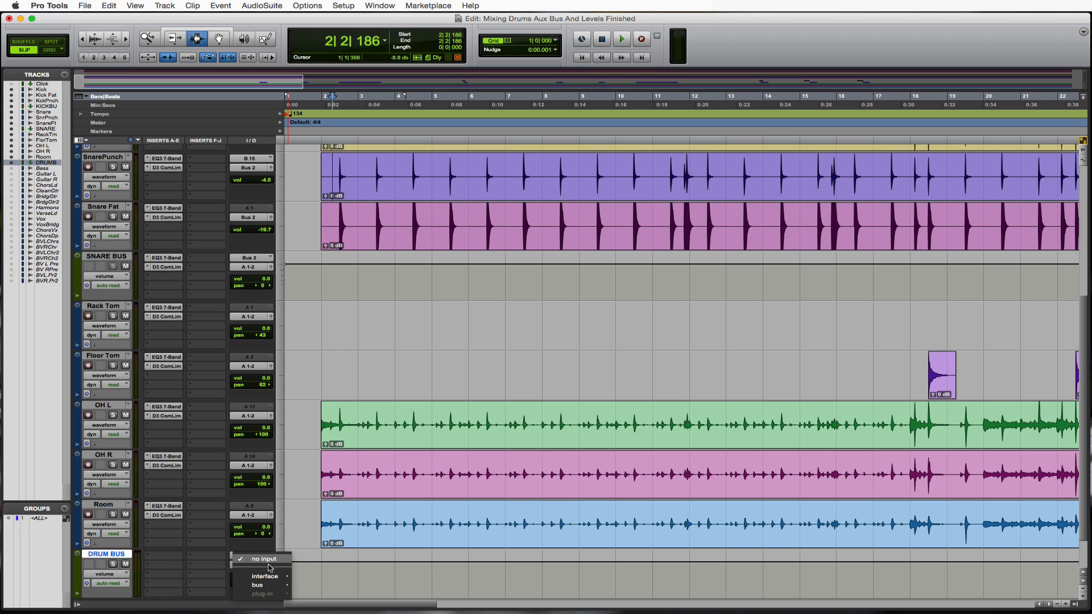
mouse_move(267, 585)
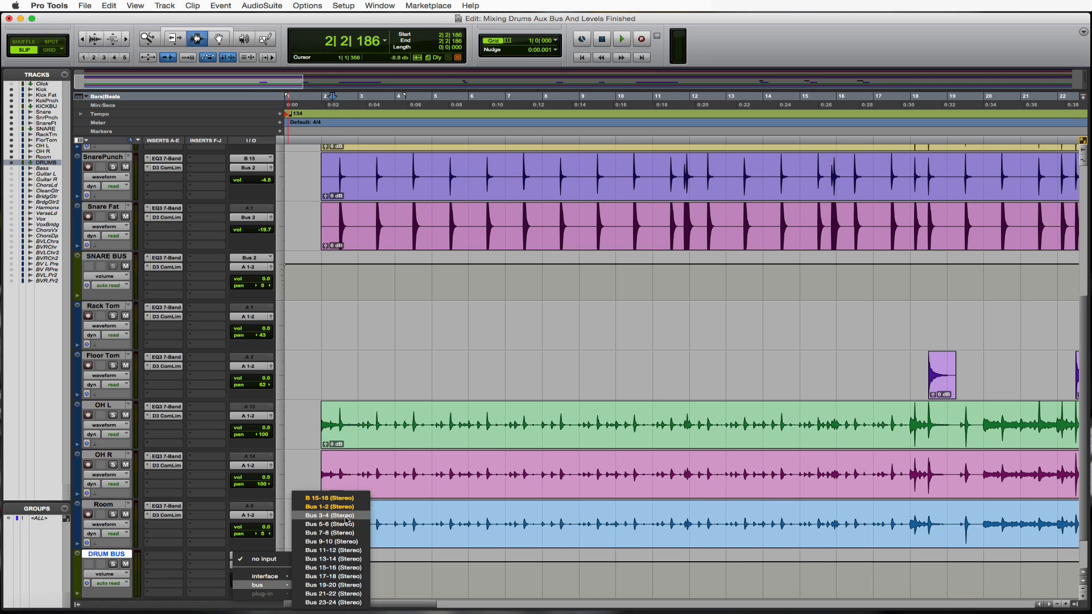
click(345, 516)
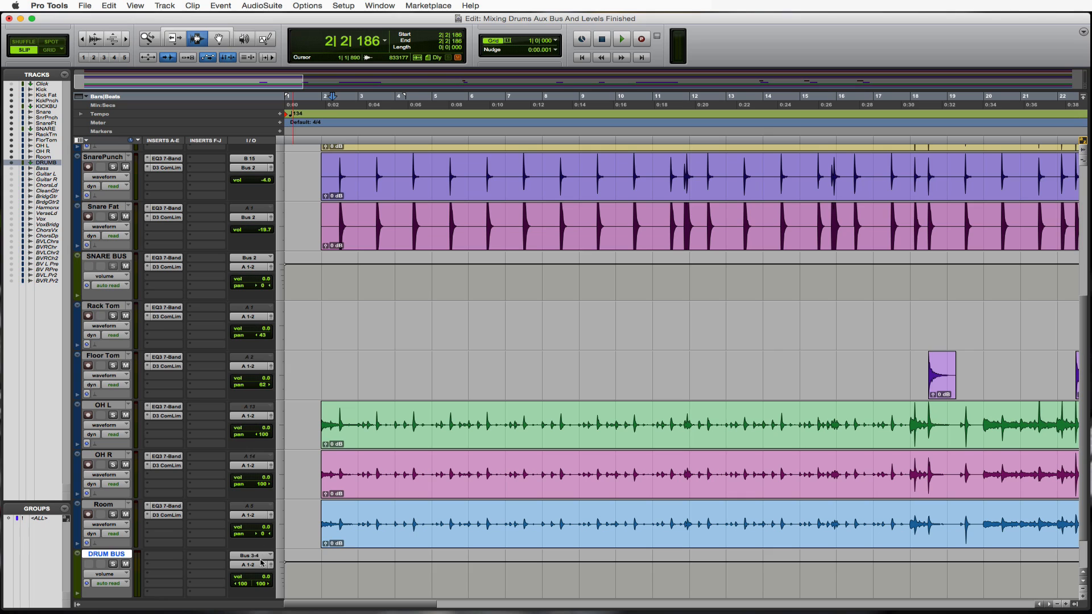
- Save the session and route the outputs of Rack Tom, Floor Tom, OH L, OH R and Room together to Bus 3-4 (Stereo)
click(111, 506)
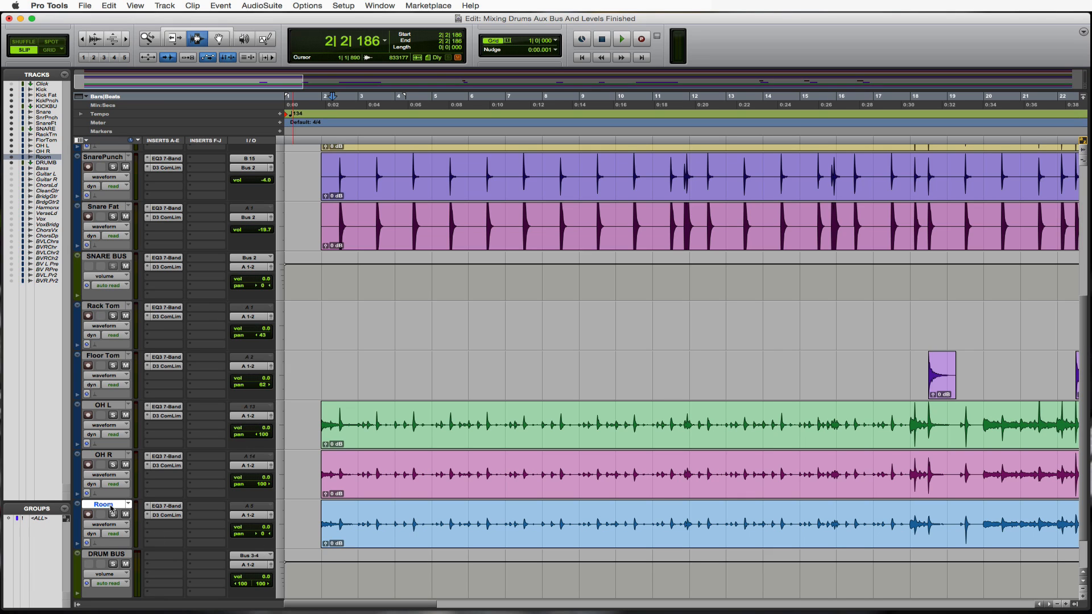
shift+click(112, 306)
key(super+s)
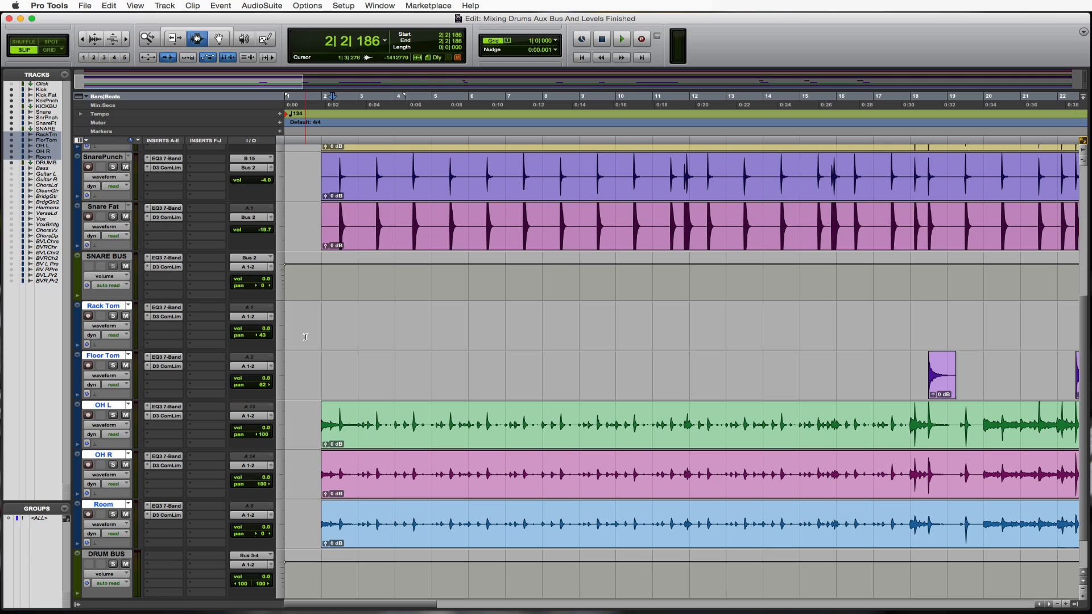
click(245, 316)
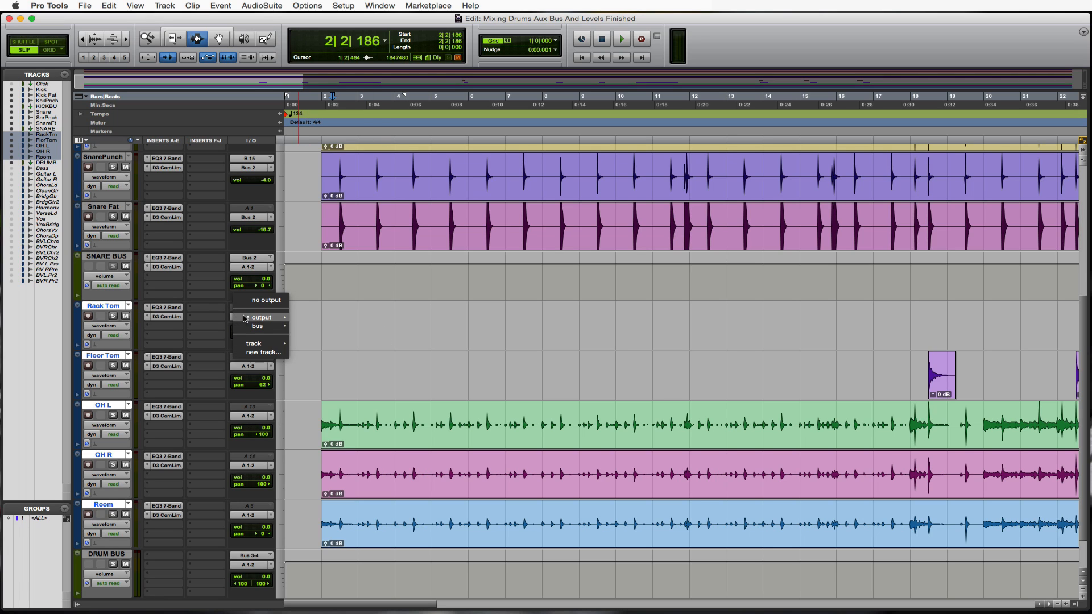
click(204, 327)
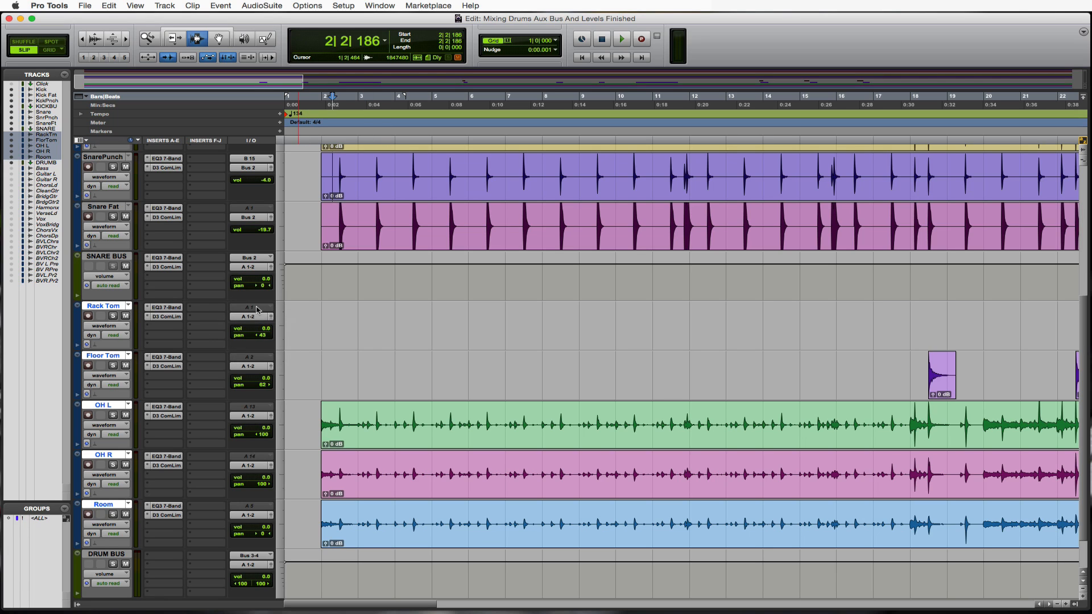
click(257, 317)
mouse_move(257, 326)
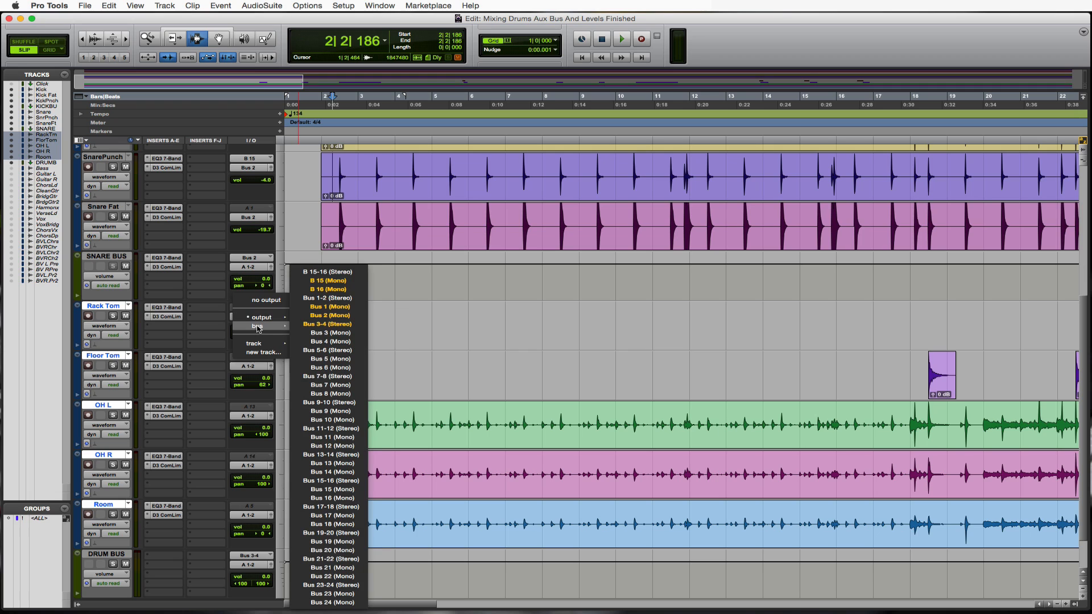
alt+shift+click(327, 325)
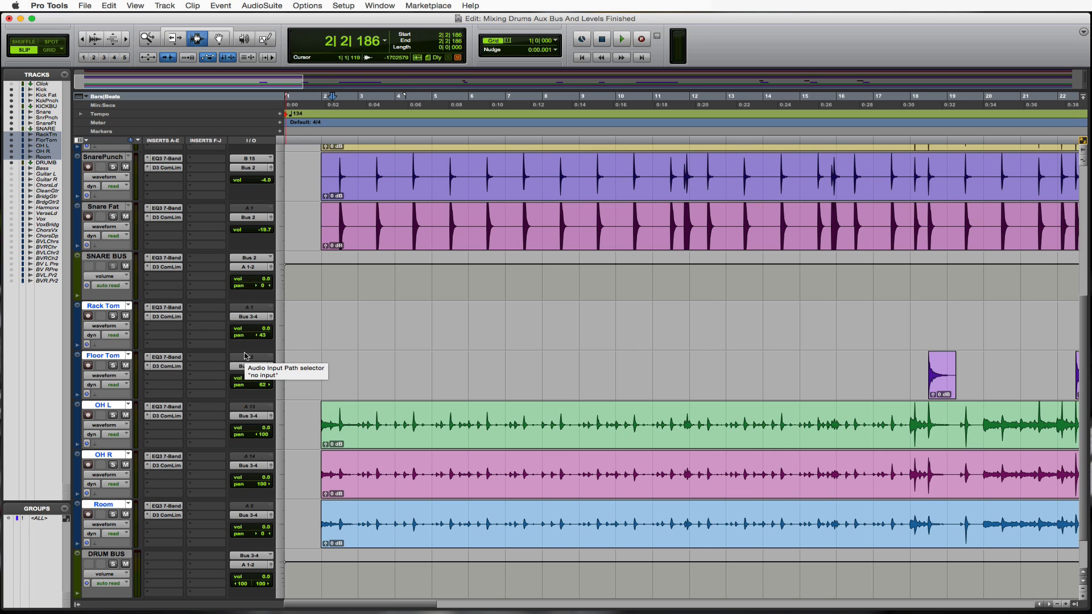
- Route the SNARE BUS output to Bus 3-4 (Stereo)
click(110, 257)
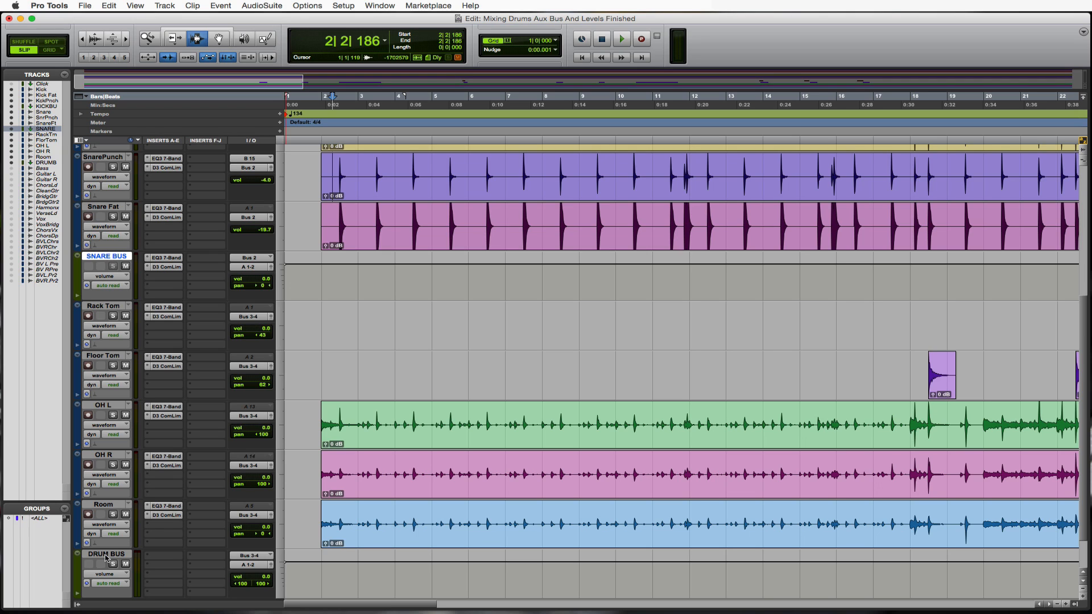
click(255, 269)
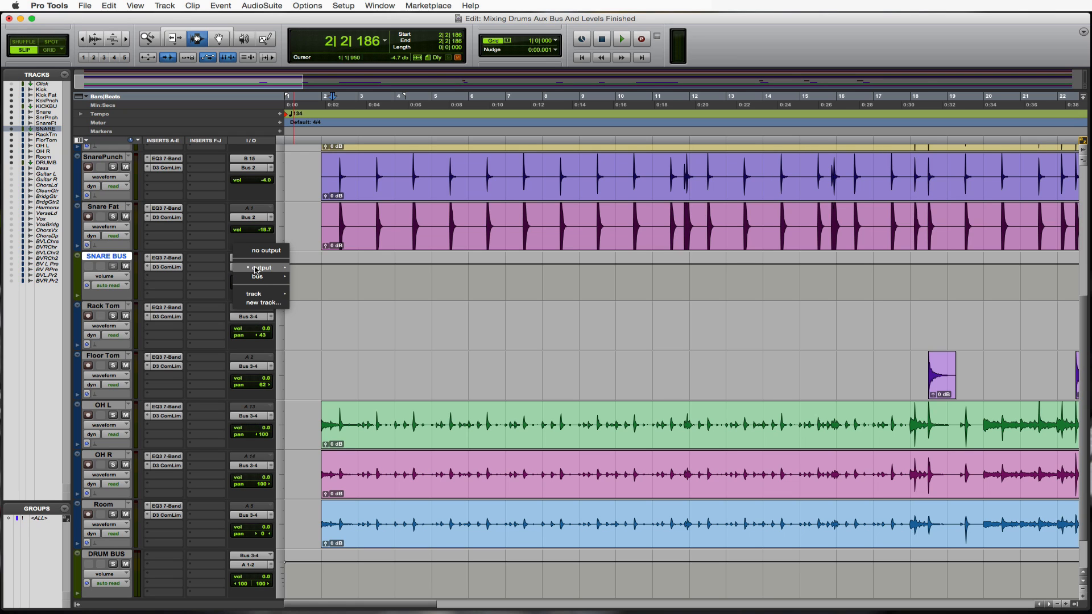
mouse_move(259, 277)
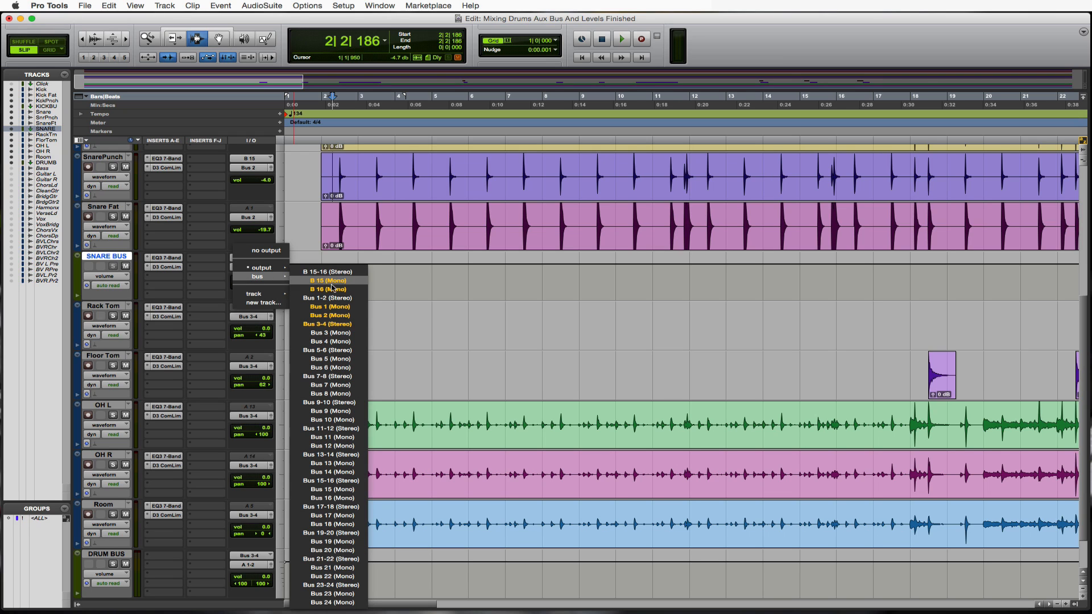
click(329, 315)
- Route the KICK BUS output to Bus 3-4 (Stereo)
scroll(266, 326, up, 4)
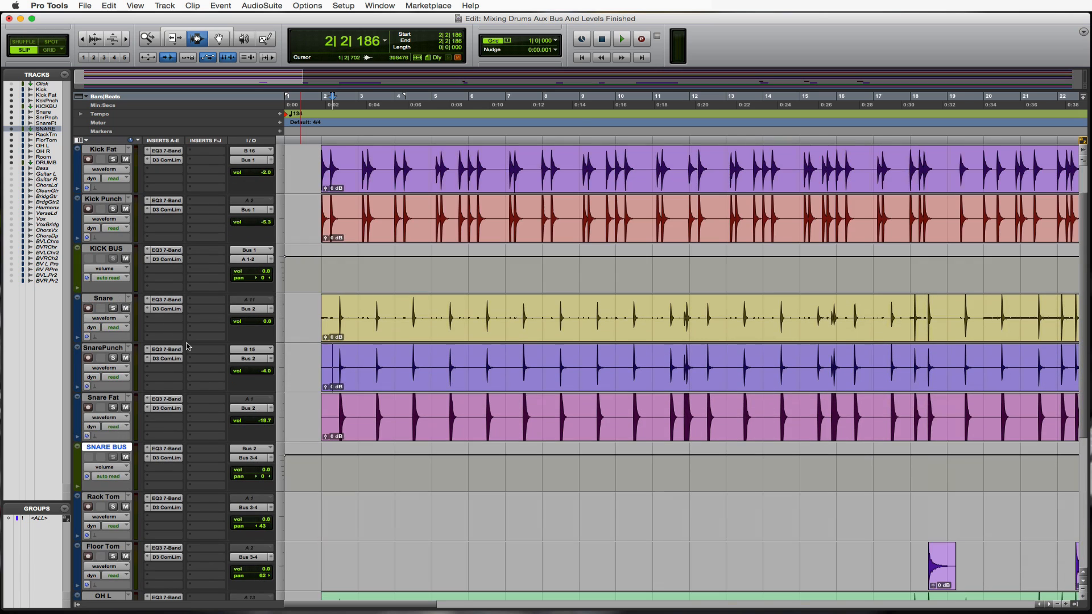
click(103, 251)
click(255, 260)
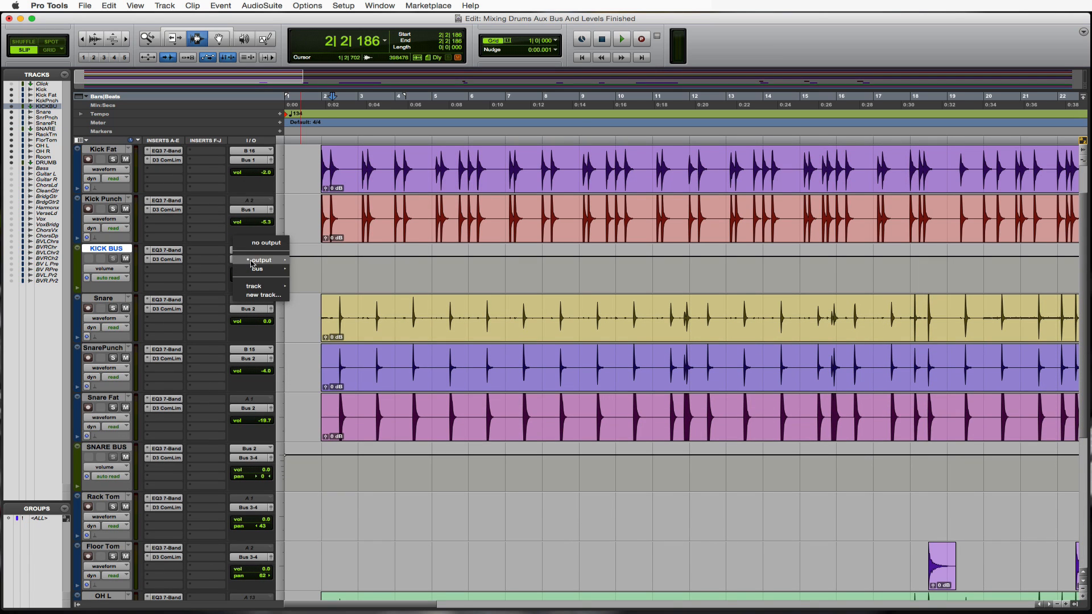
mouse_move(258, 269)
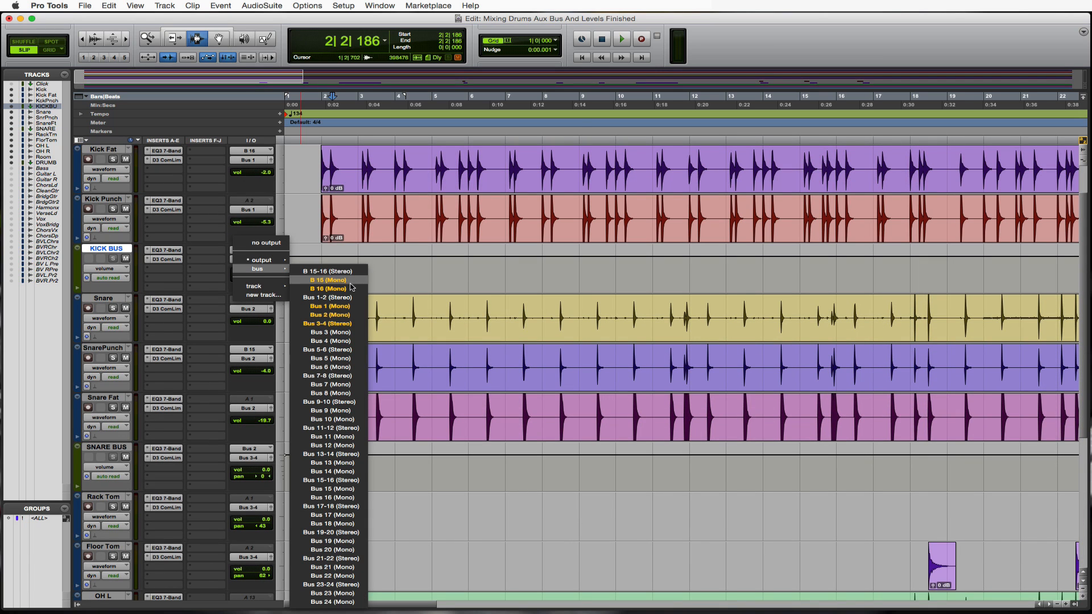
click(328, 323)
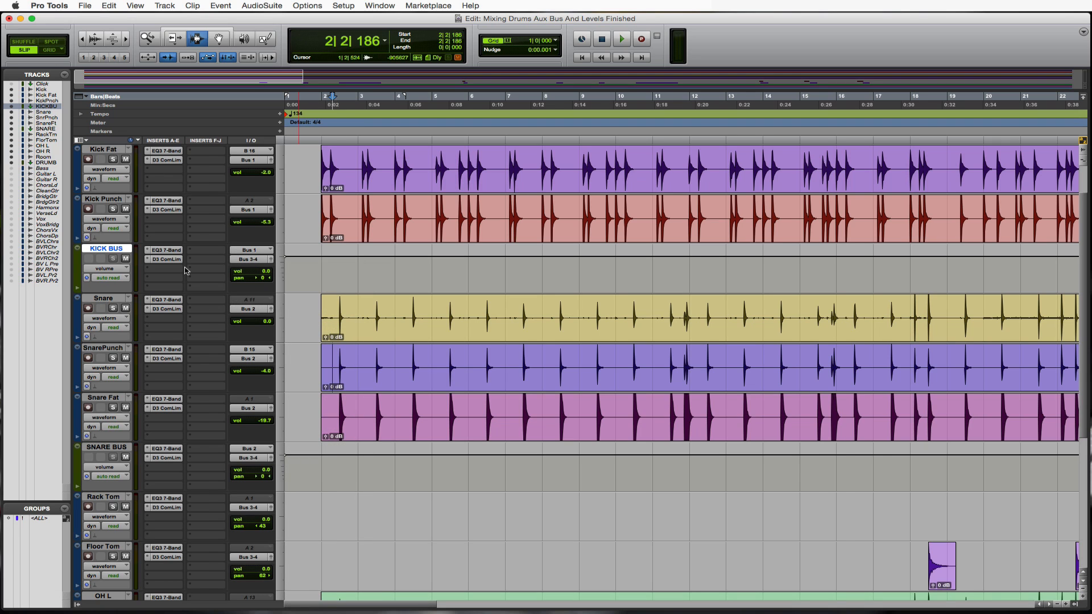
scroll(186, 271, up, 1)
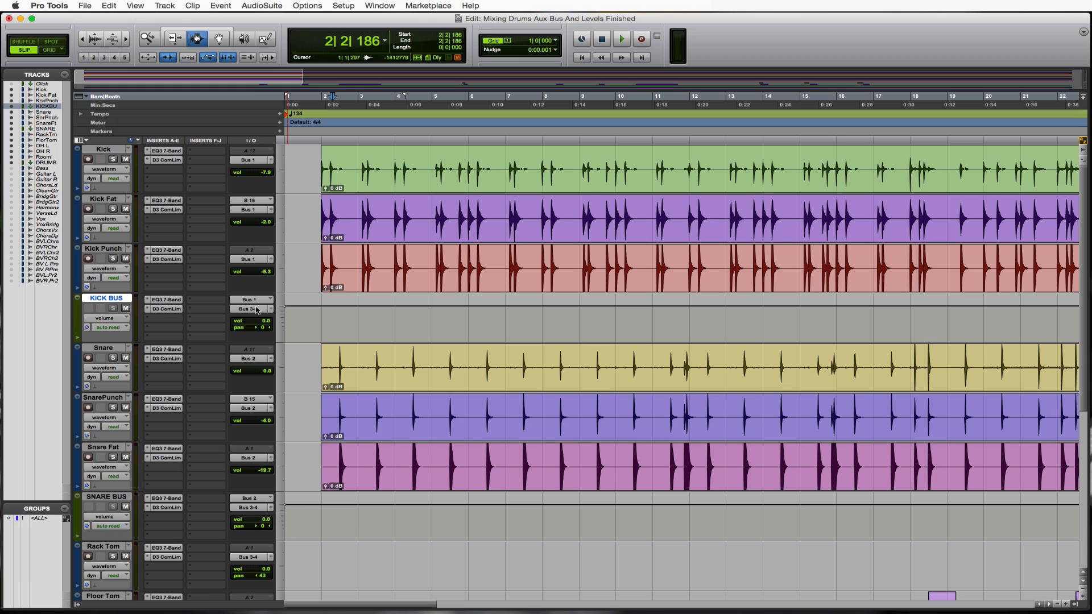
- Insert a multichannel EQ3 7-Band (stereo) on the first insert of the DRUM BUS track
scroll(260, 313, down, 5)
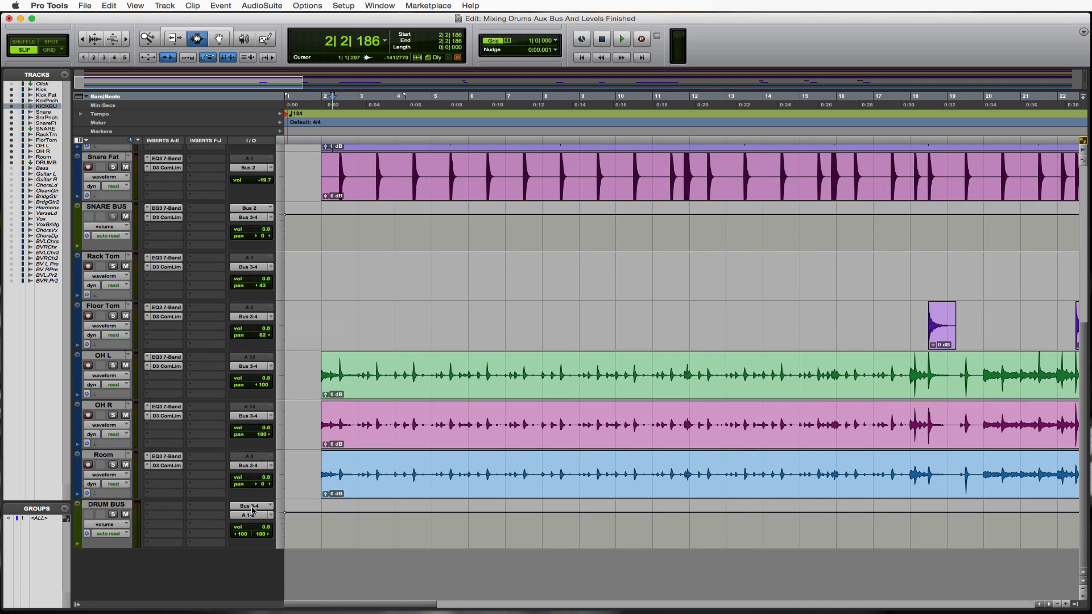
click(152, 508)
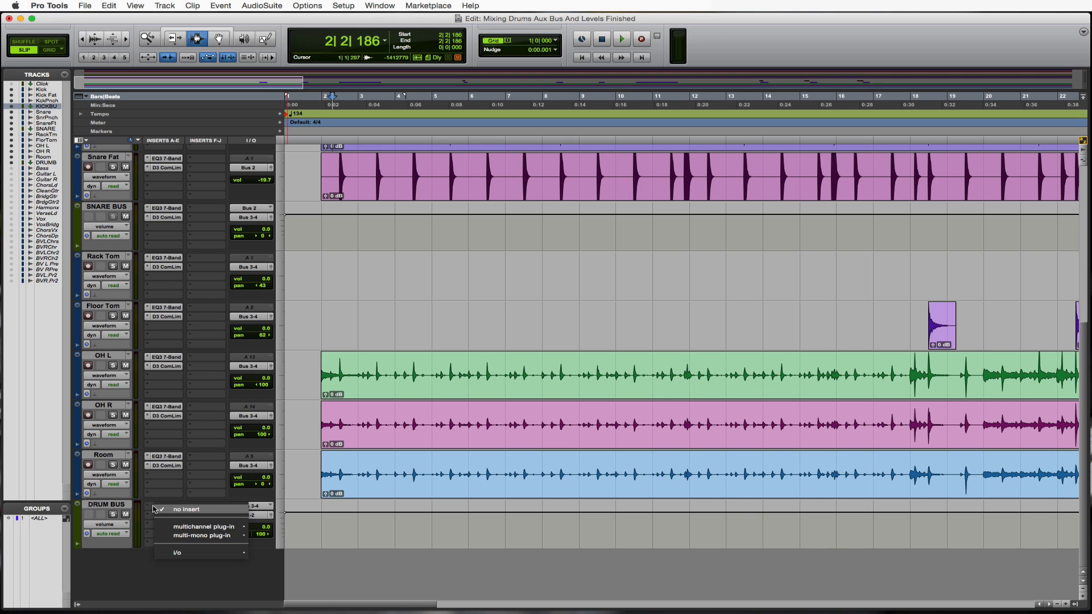
mouse_move(200, 528)
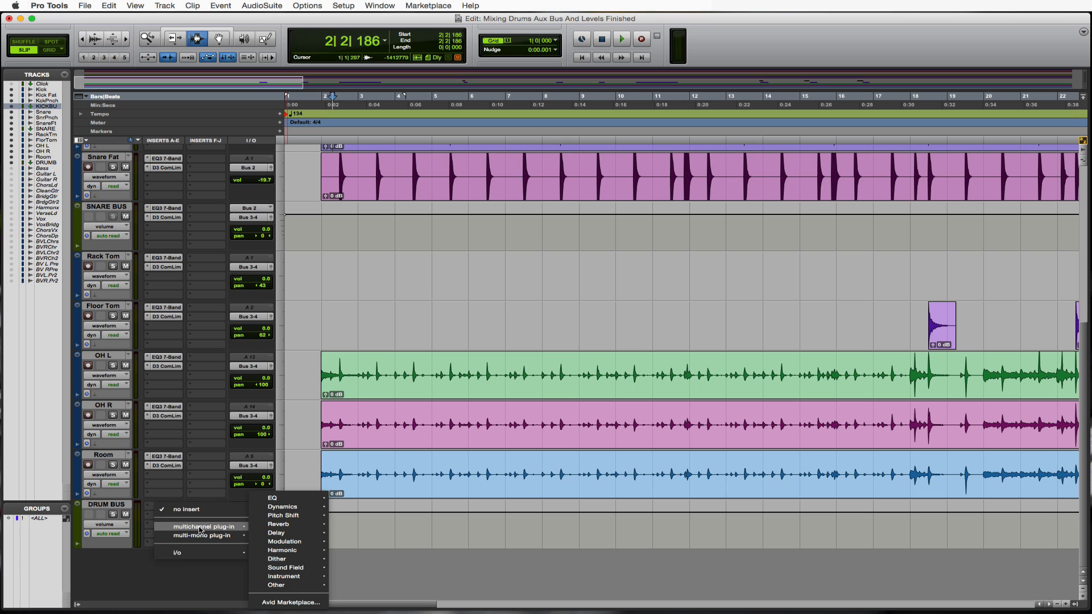
mouse_move(312, 498)
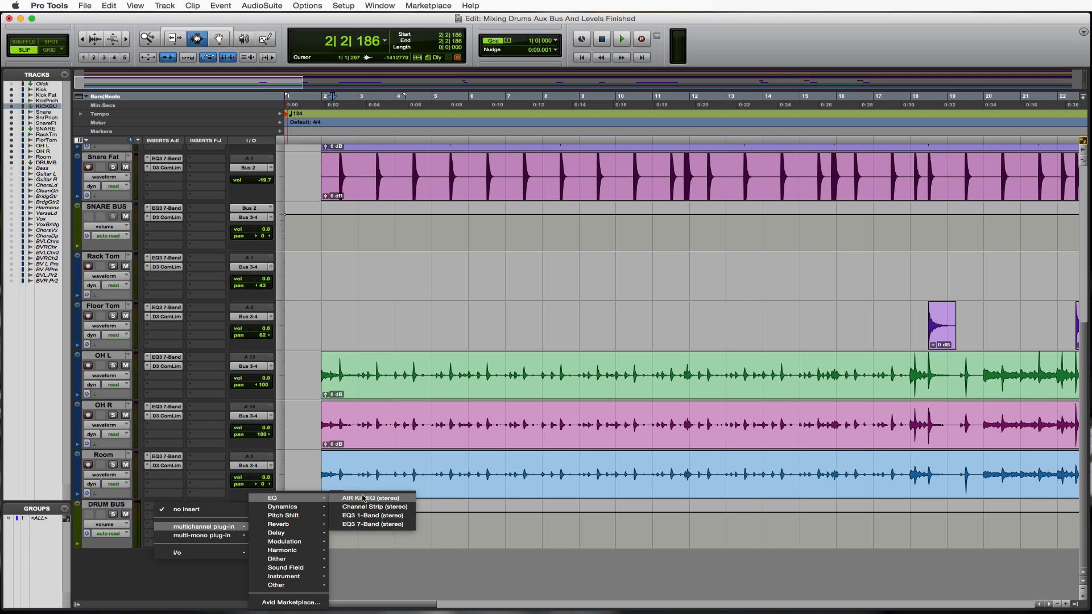
click(376, 526)
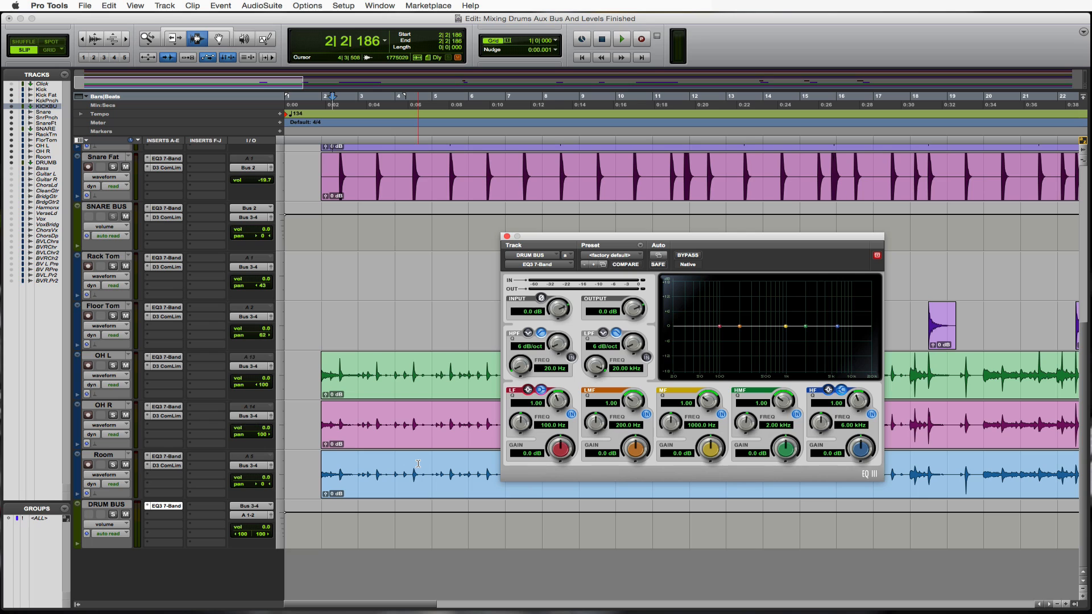
- Play the drums briefly from just before bar 2 to check the DRUM BUS signal, and close the EQ window
click(320, 377)
key(space)
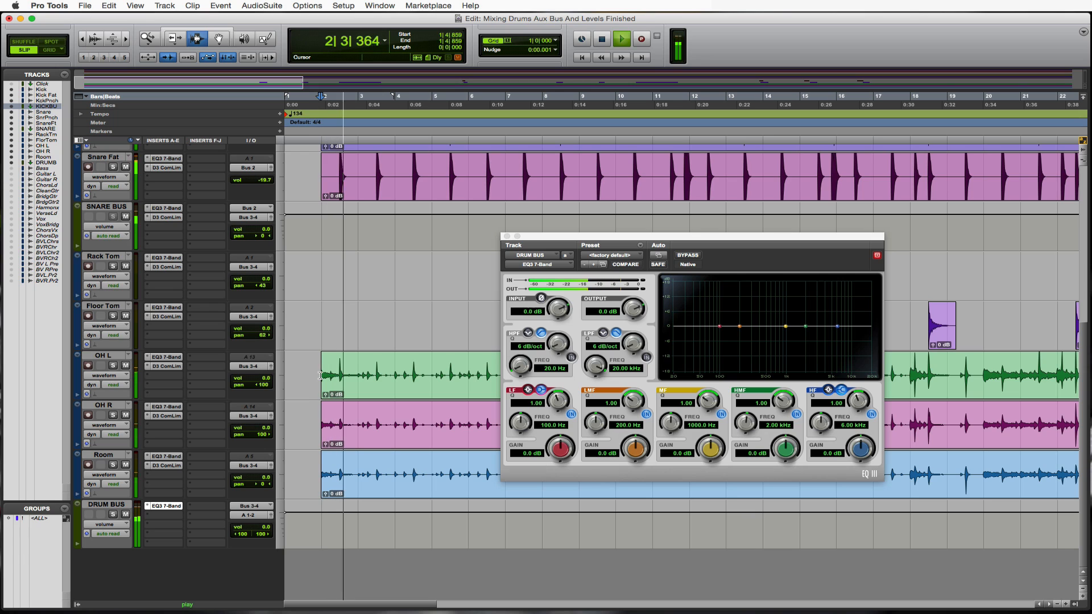
key(space)
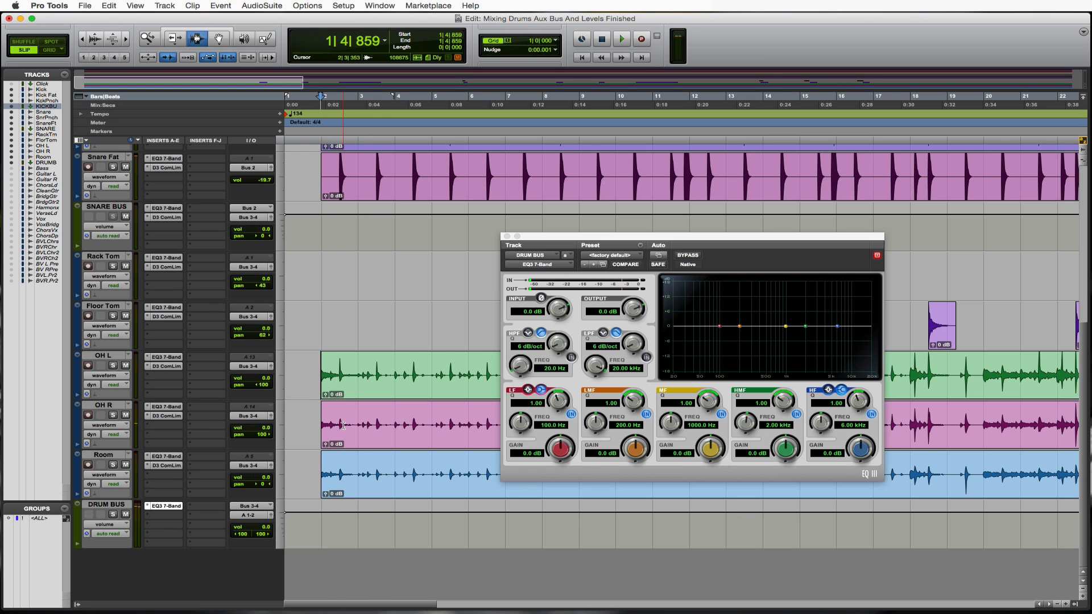
drag(550, 238, 626, 198)
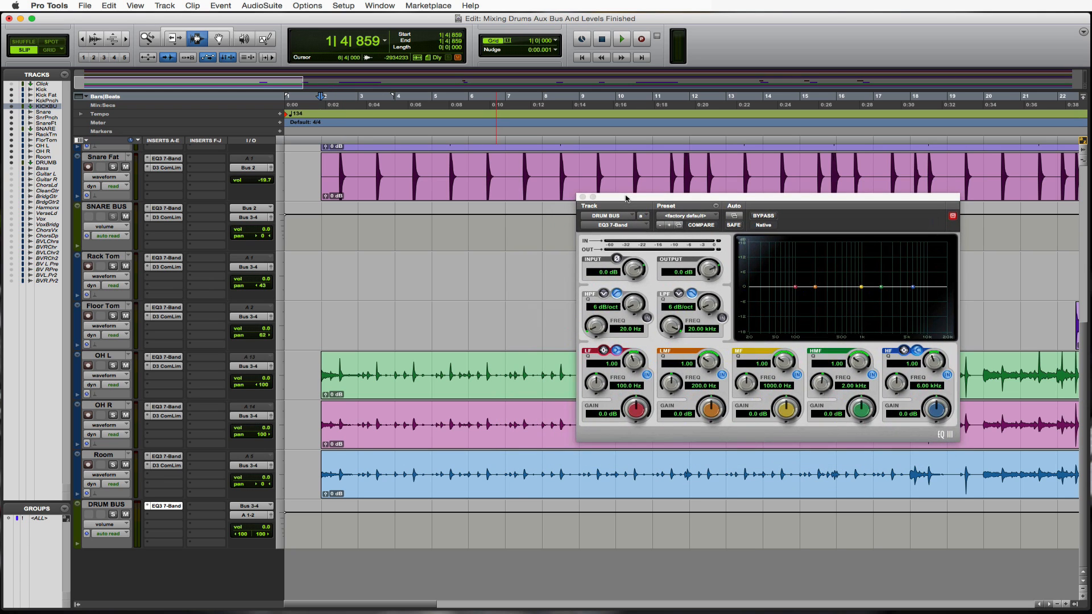
click(582, 198)
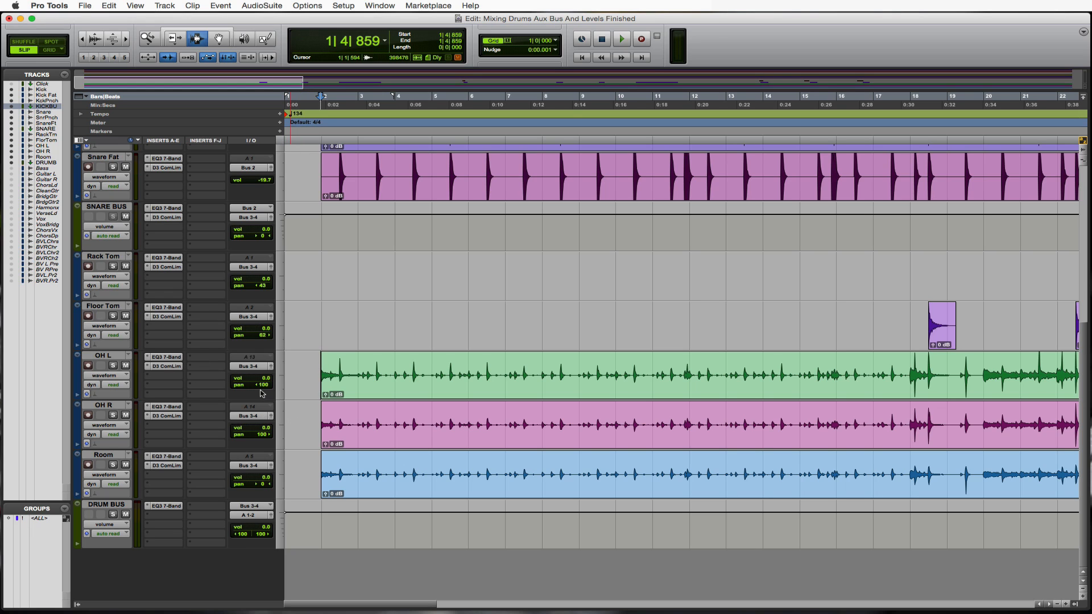
- Pull all track volumes down together to minus infinity using the ALL group, and disable the group
drag(265, 380, 263, 426)
drag(254, 429, 253, 455)
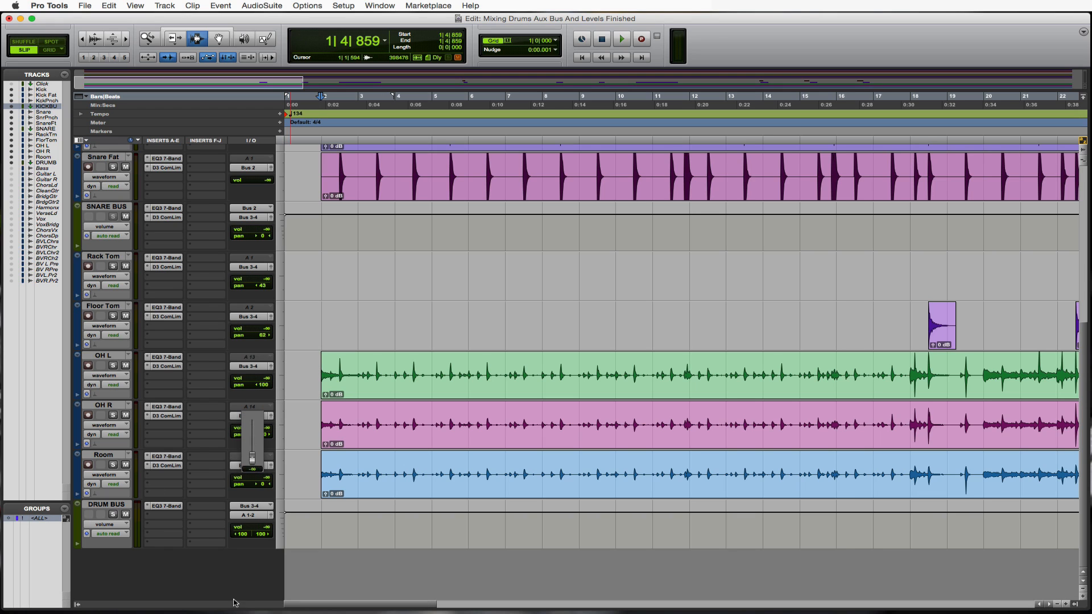
click(44, 519)
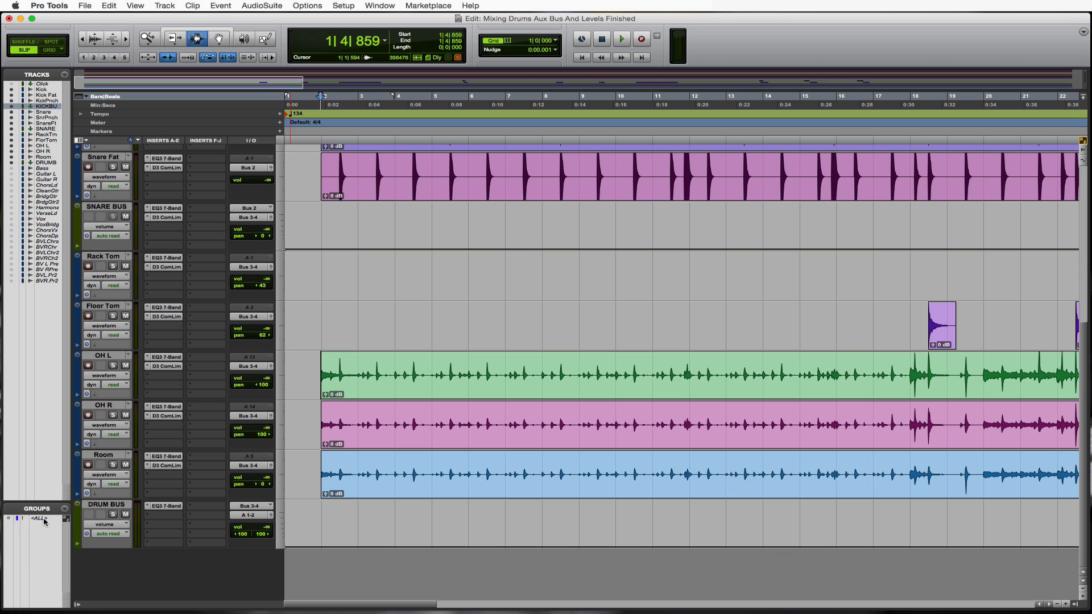
- Reset the volumes of DRUM BUS, SNARE BUS and KICK BUS to 0.0 dB
alt+click(268, 530)
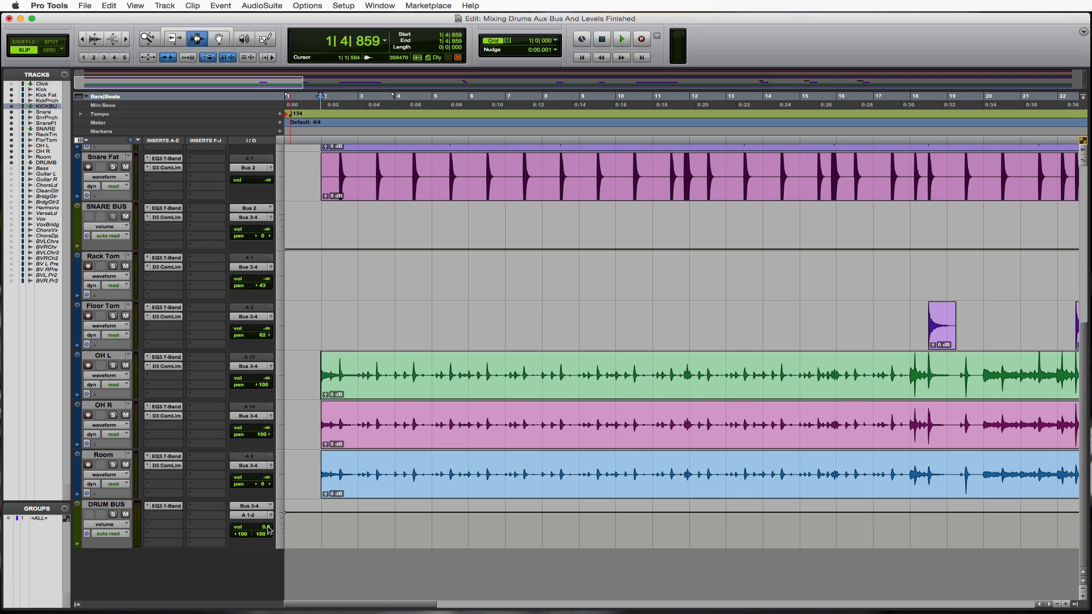
scroll(267, 529, up, 5)
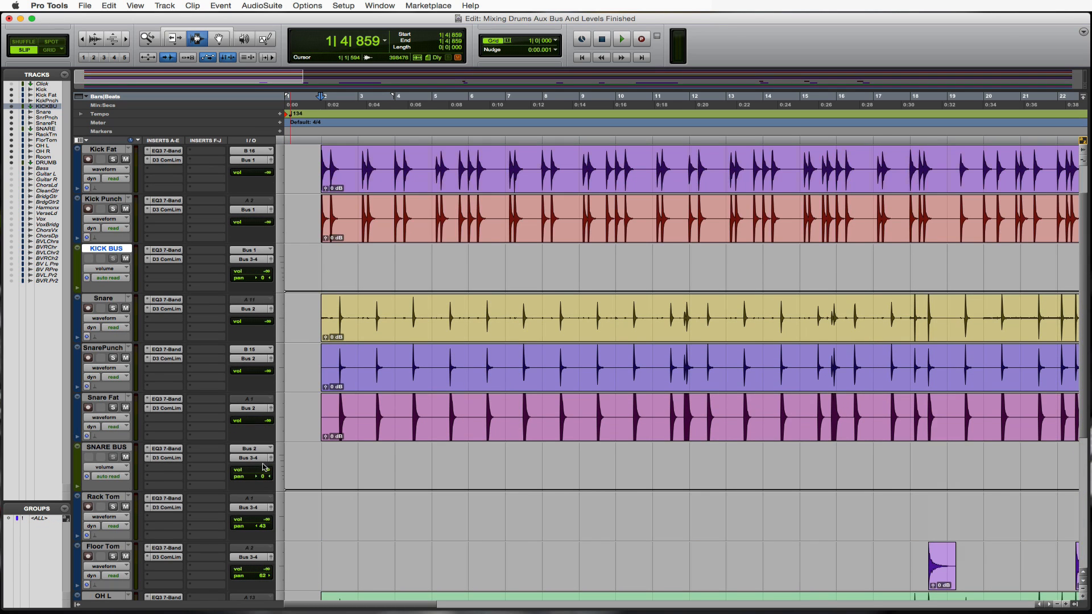
alt+click(263, 470)
scroll(264, 470, up, 1)
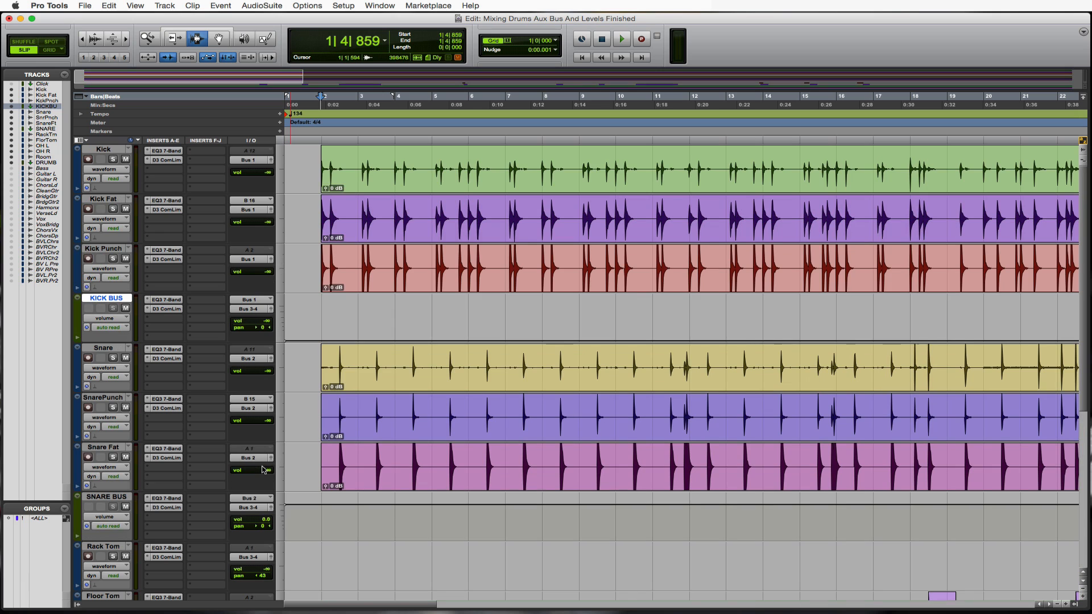
alt+click(268, 321)
scroll(347, 369, down, 6)
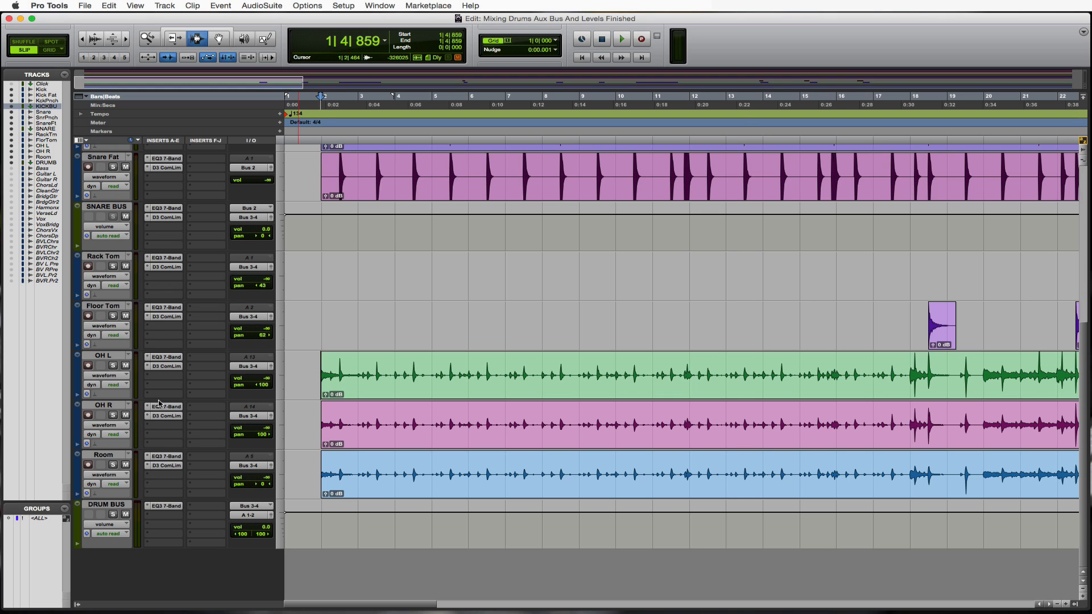
- Open the Mix window, enlarge it to check the full faders, and close it again
key(super+equal)
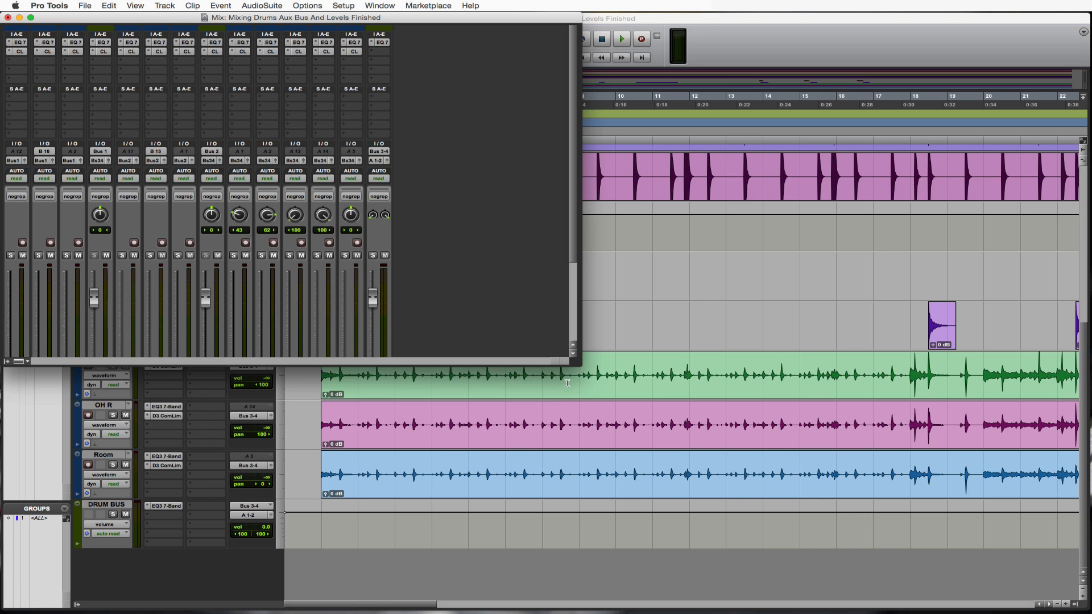
drag(575, 362, 604, 513)
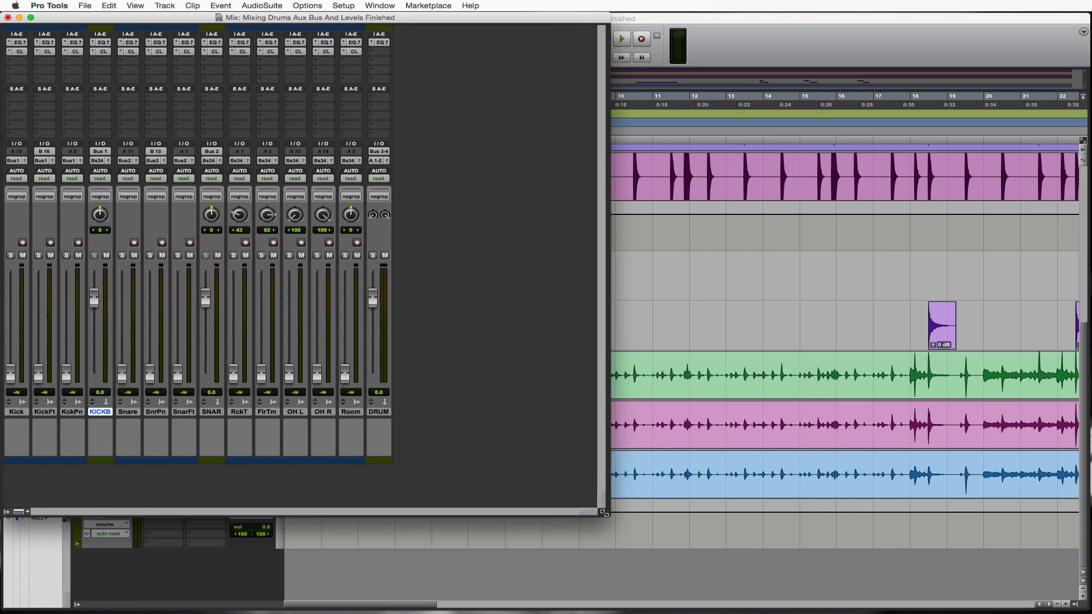
click(9, 18)
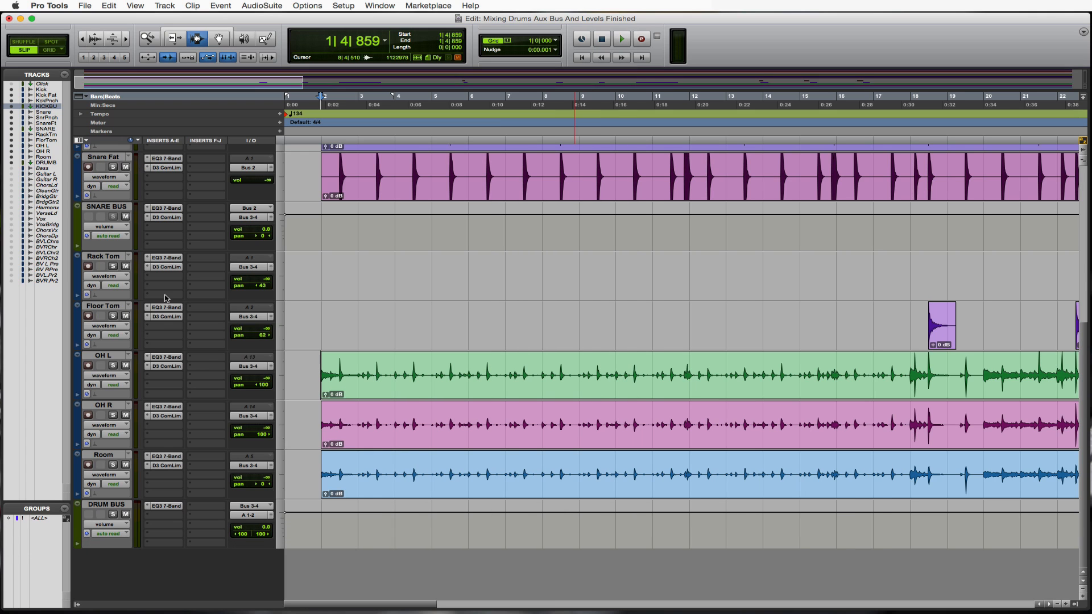
- Play the drums from just before bar 2 and set the OH L and OH R volumes to 0.0 dB
click(319, 367)
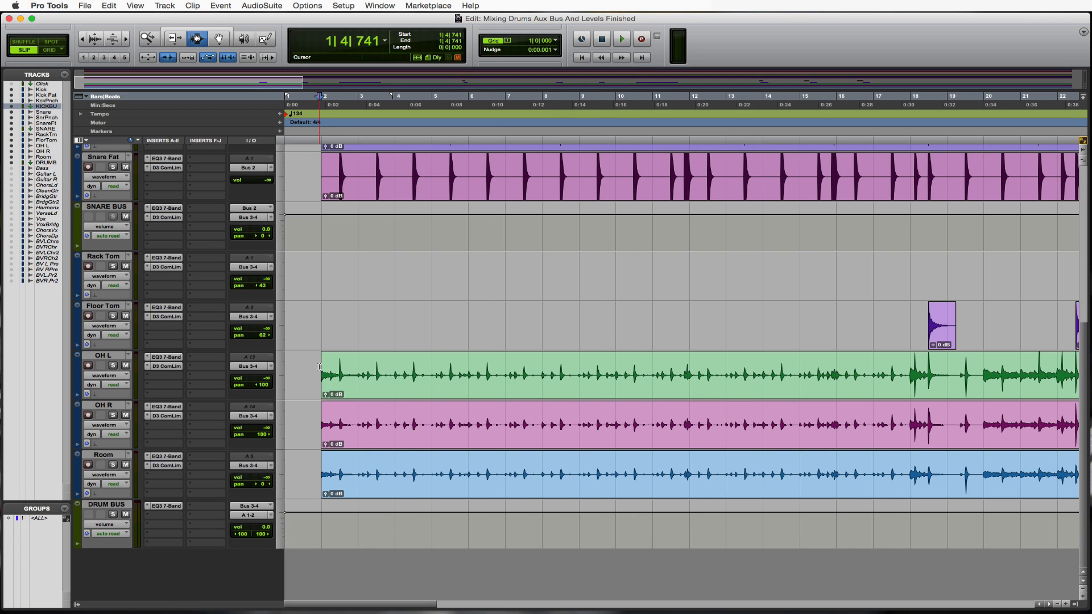
key(space)
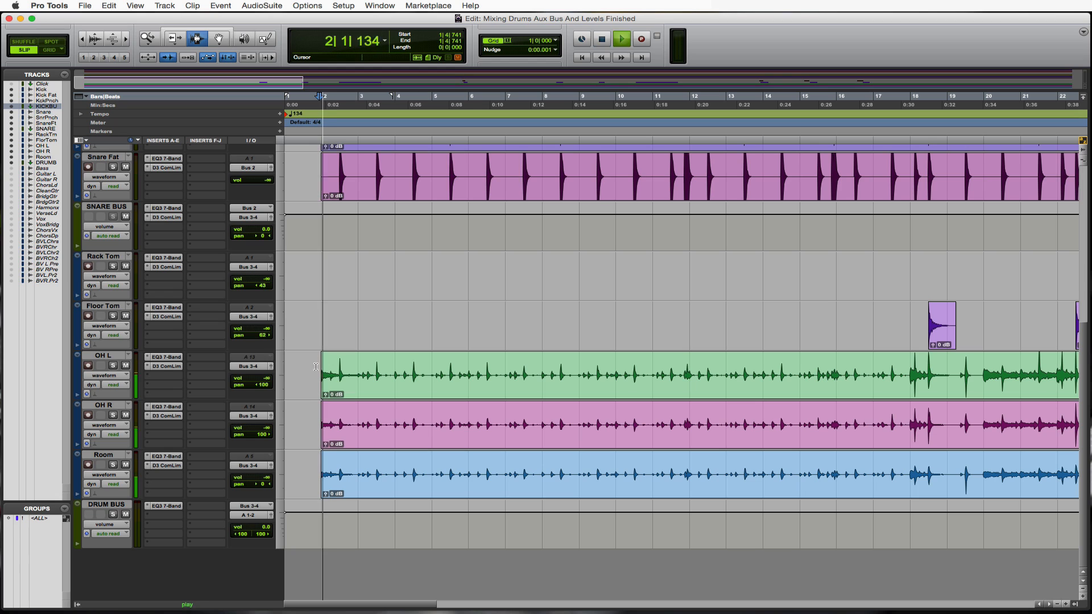
click(260, 431)
drag(260, 430, 266, 402)
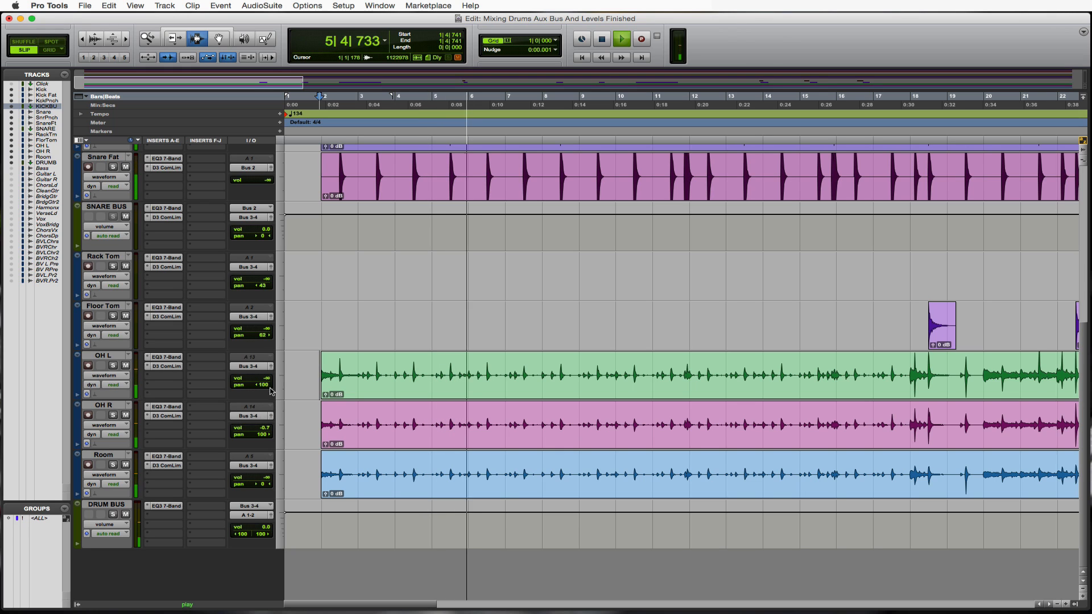
alt+click(267, 379)
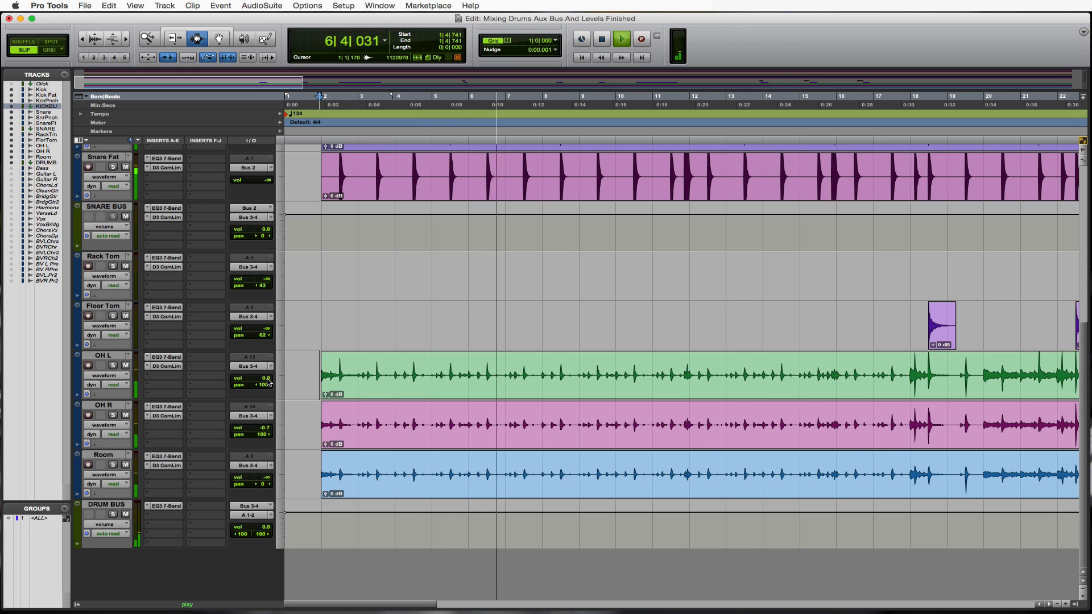
alt+click(267, 429)
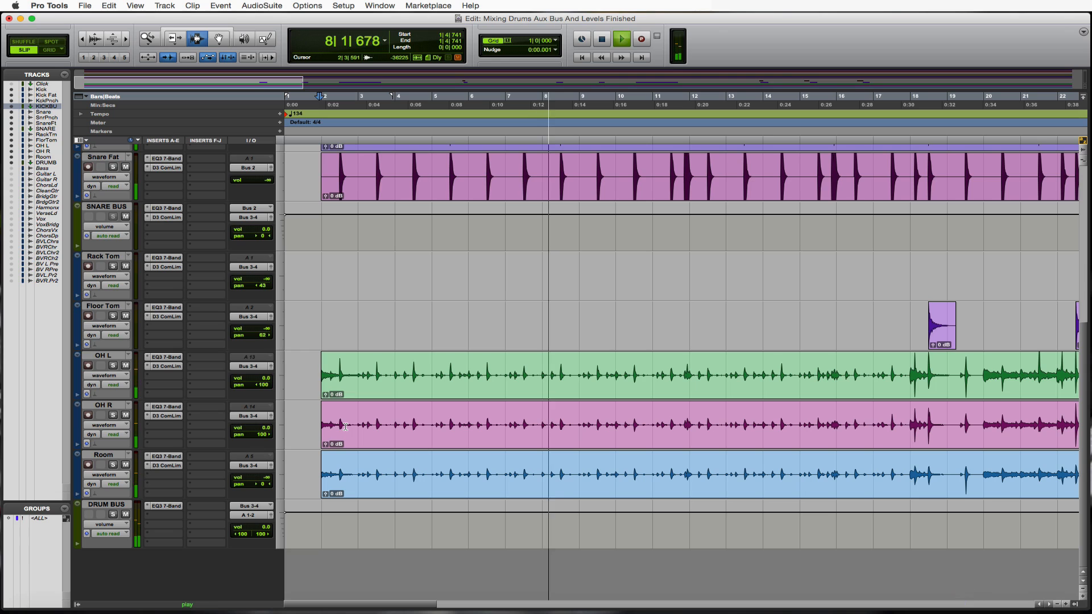
key(space)
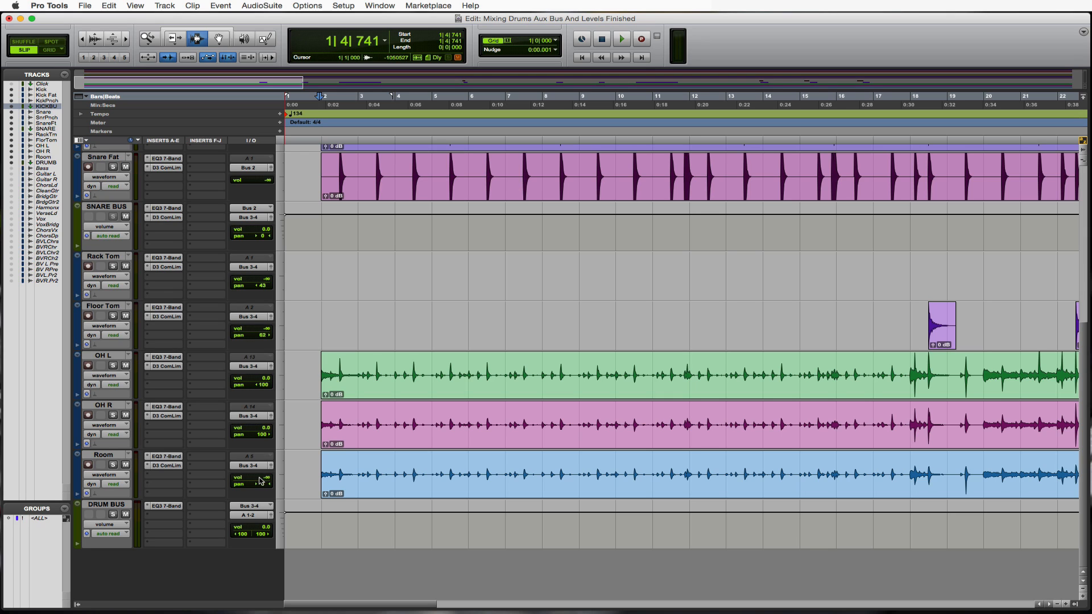
- Raise the Room track volume to about -7.8 dB during playback
key(space)
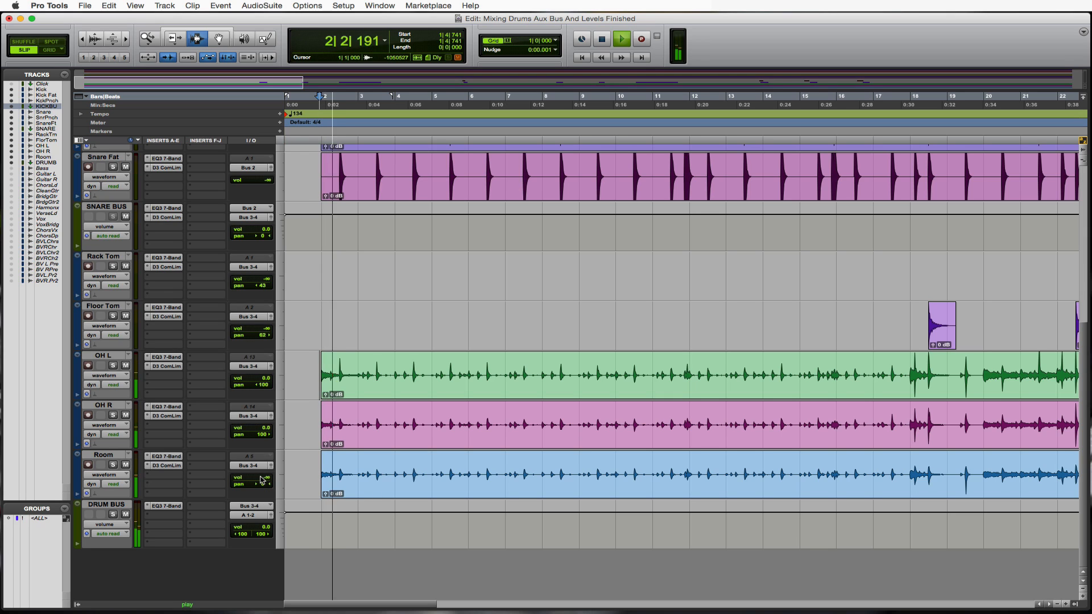
click(261, 479)
drag(262, 480, 265, 455)
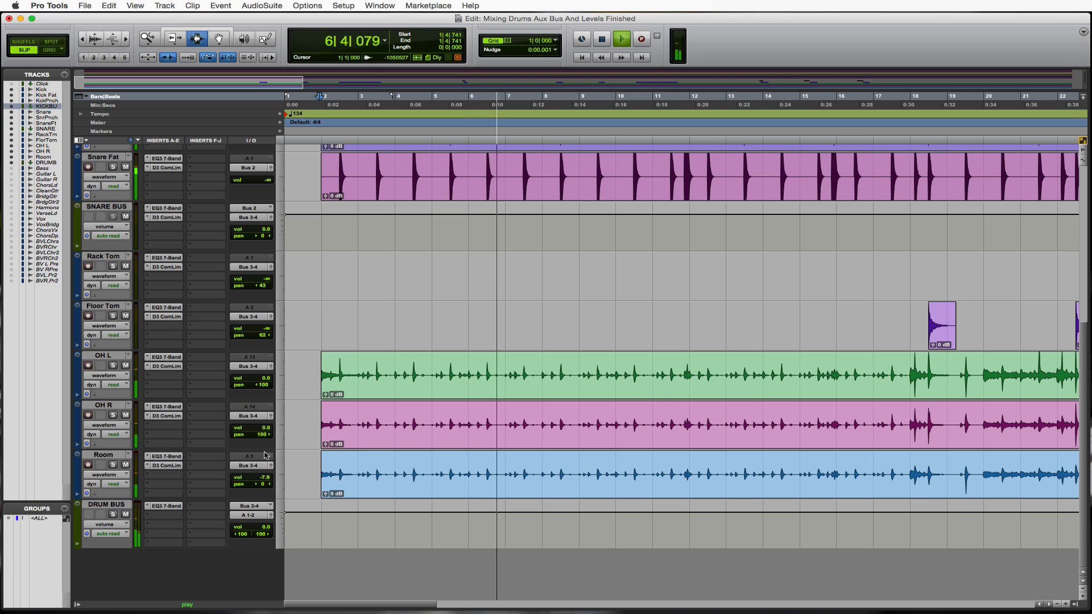
key(space)
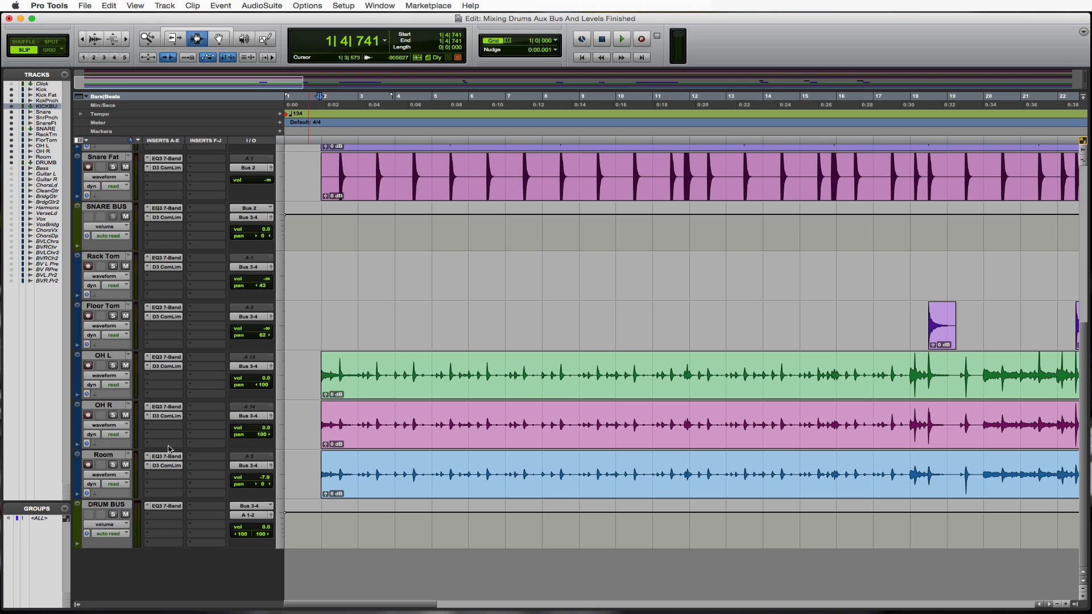
- Raise the Kick track volume to about -8.2 dB while the drums play
scroll(168, 450, up, 3)
scroll(180, 293, up, 3)
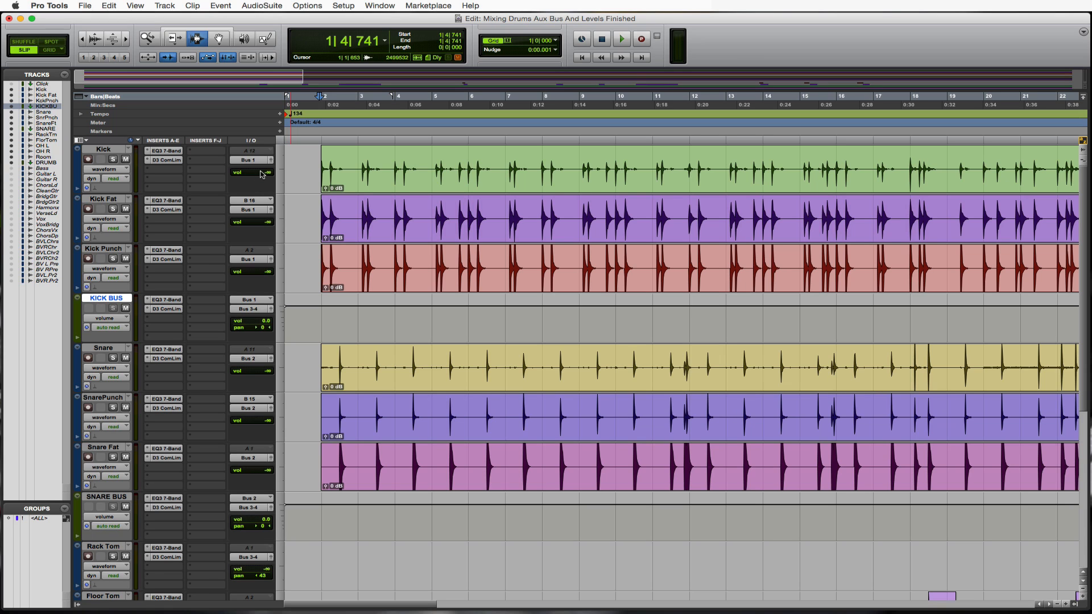
key(space)
drag(262, 174, 263, 151)
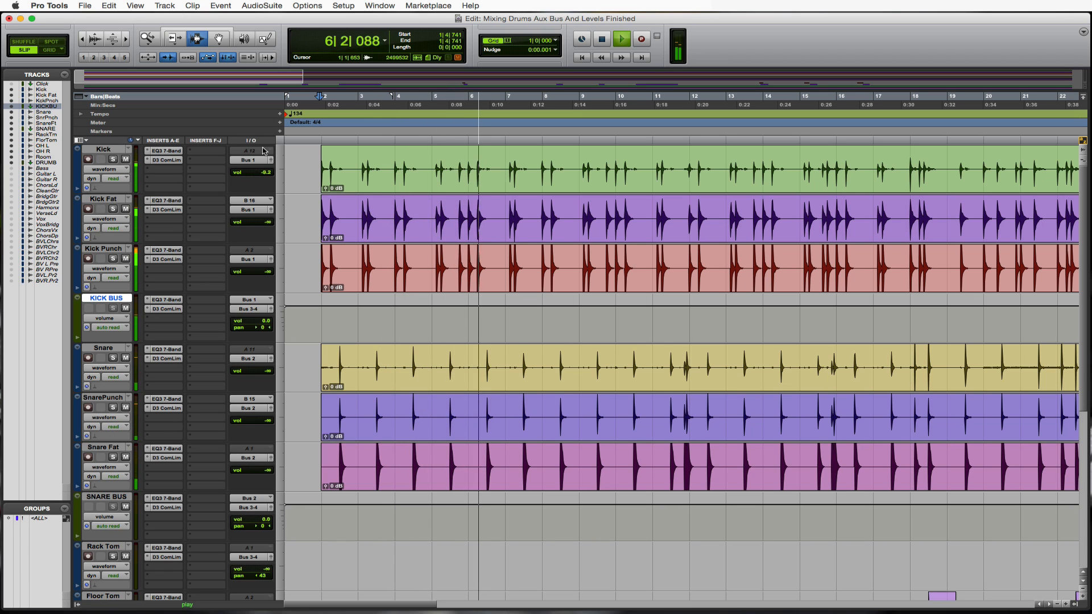
key(space)
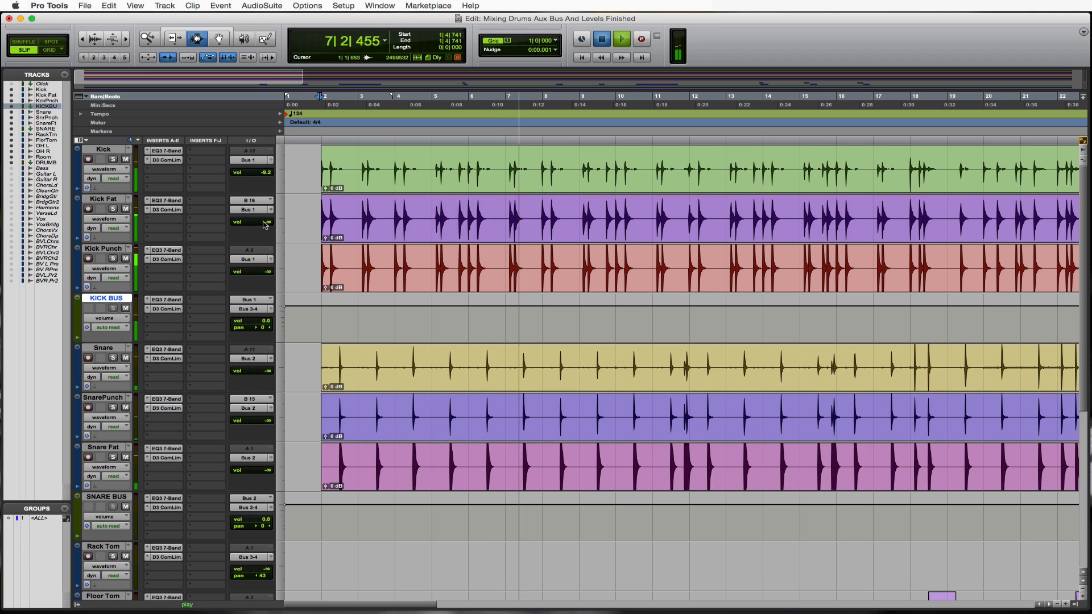
- Raise the Kick Fat volume to about -8.9 dB during playback
drag(264, 223, 266, 215)
key(space)
key(space)
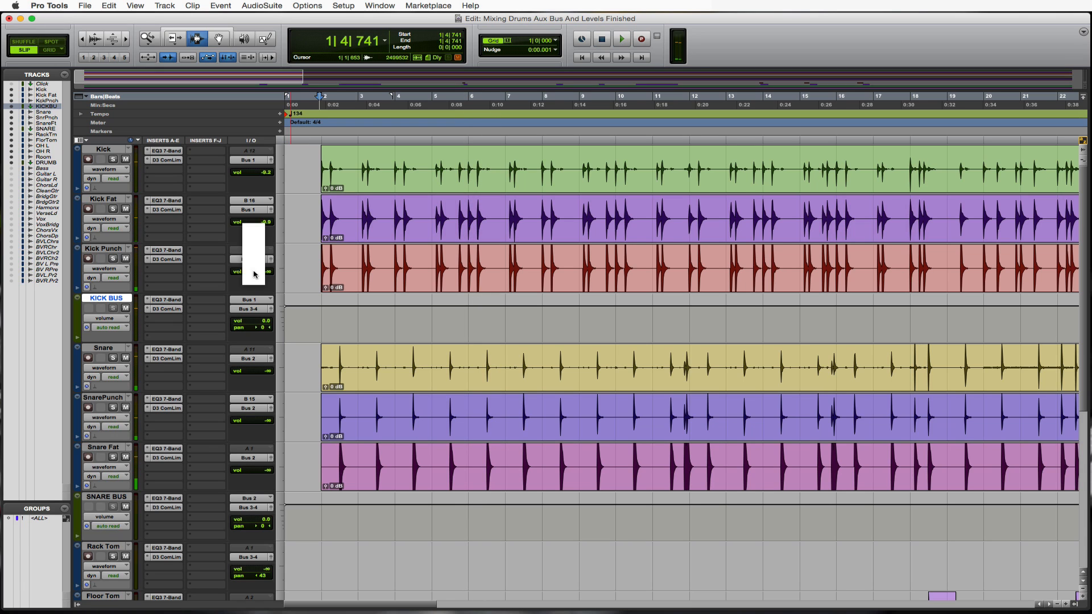
- Raise the Kick Punch volume to about -16.5 dB and listen to it with the rest of the drums
mouse_move(254, 274)
mouse_down()
mouse_move(254, 254)
mouse_move(262, 269)
mouse_up()
key(space)
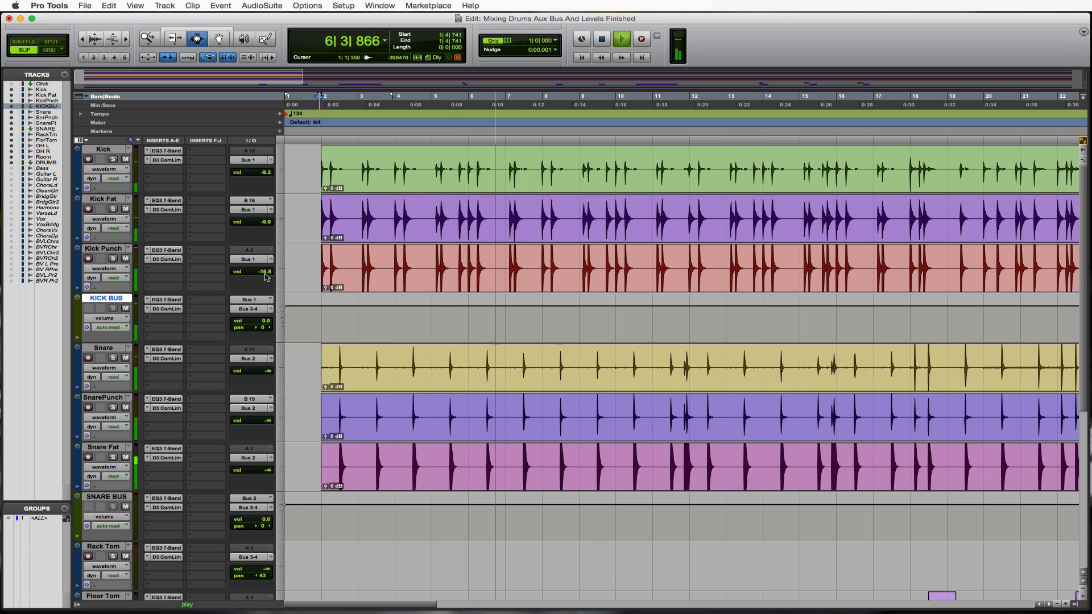
scroll(266, 277, down, 1)
scroll(266, 277, down, 5)
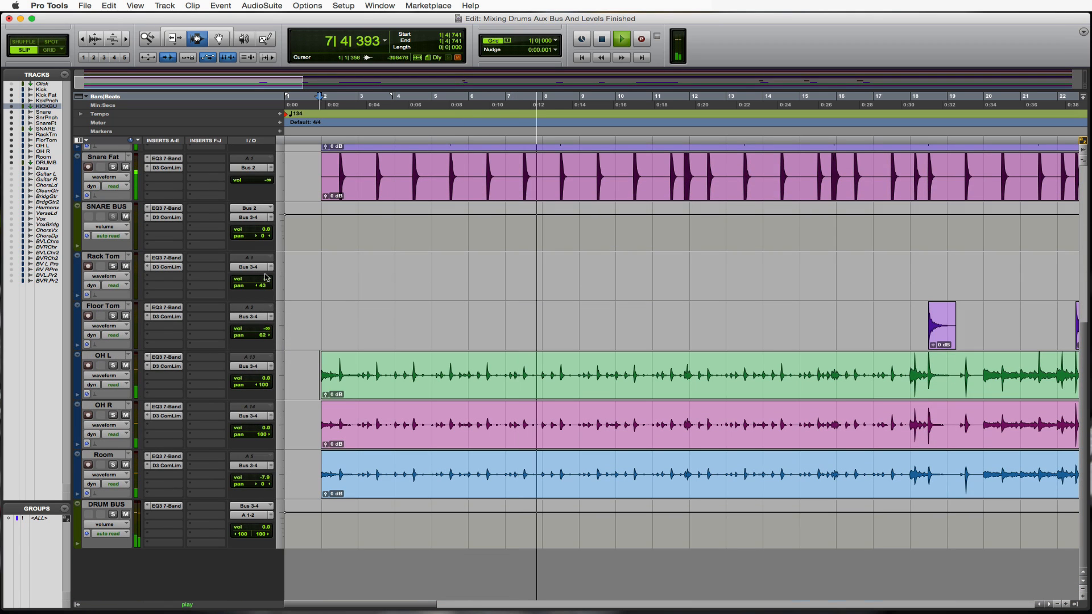
key(space)
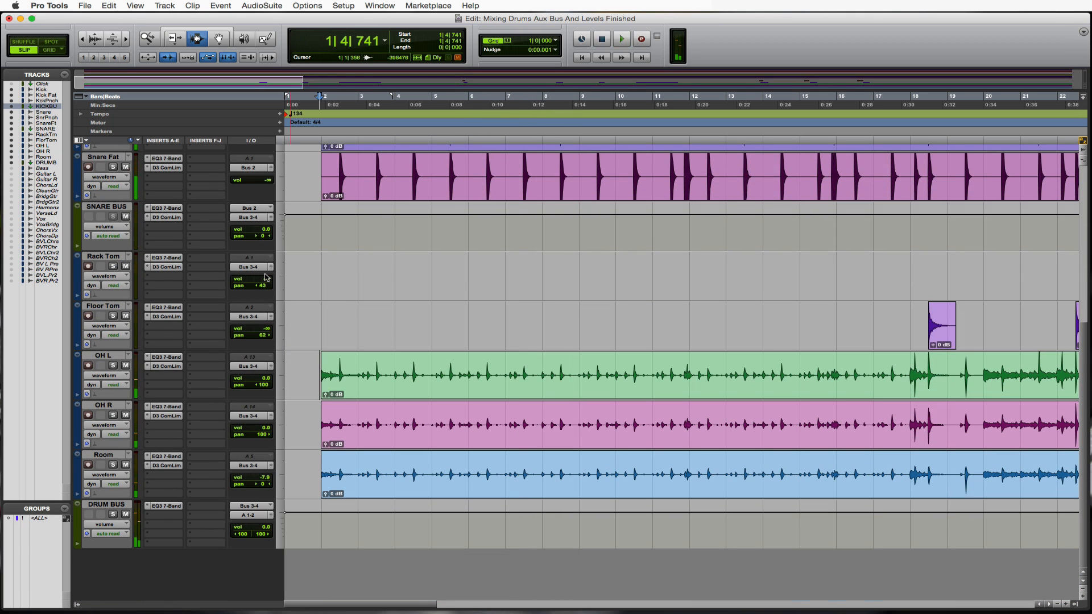
scroll(265, 277, up, 6)
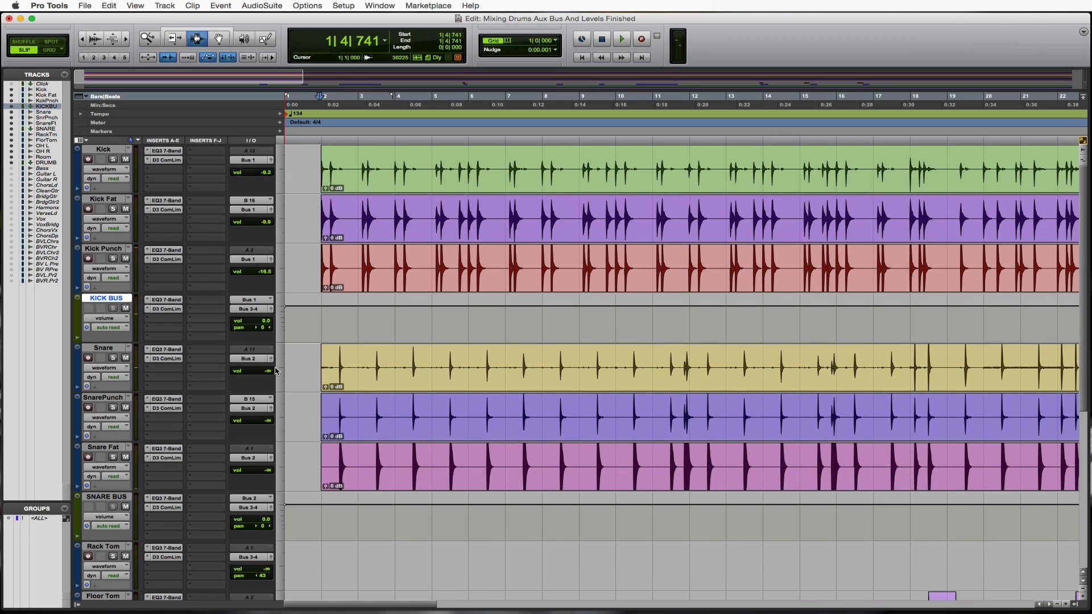
- Raise the Snare volume to about -9.9 dB and SnarePunch to about -5.9 dB during playback
key(space)
drag(270, 373, 271, 349)
drag(263, 422, 261, 397)
key(space)
- Raise the Snare Fat volume to about -20.6 dB and check the combined level on the DRUM BUS meter during playback
mouse_move(262, 471)
mouse_down()
mouse_move(263, 452)
mouse_move(263, 474)
mouse_up()
key(space)
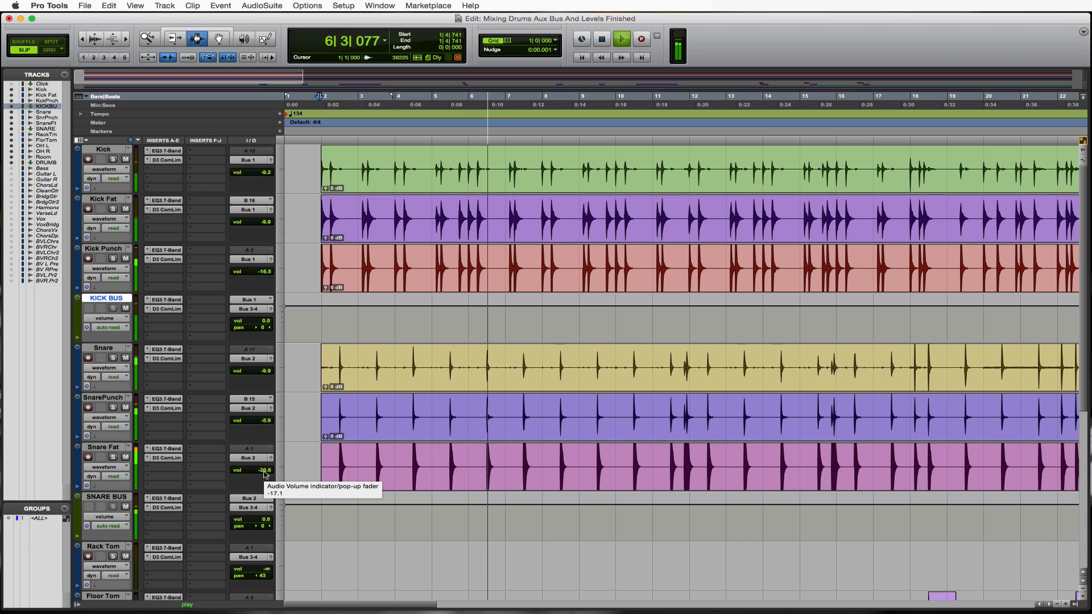
scroll(265, 475, down, 3)
scroll(265, 475, down, 5)
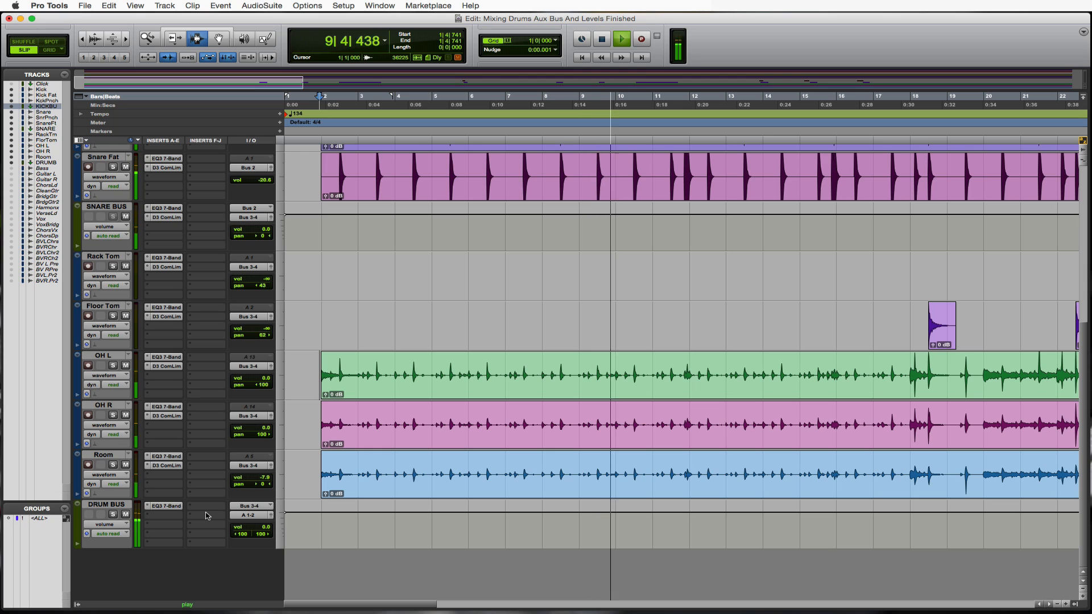
key(space)
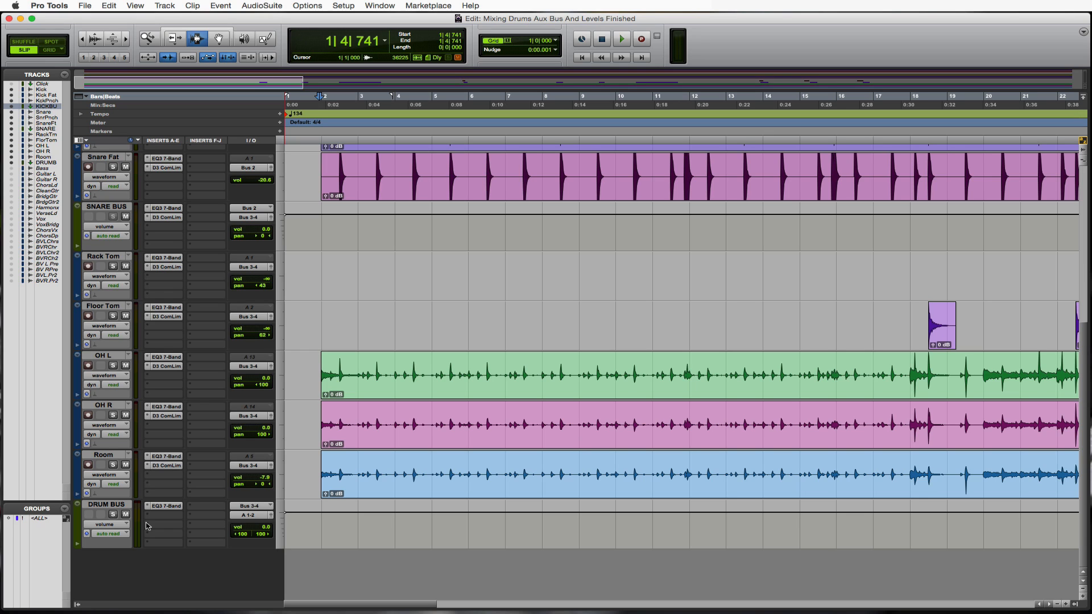
key(space)
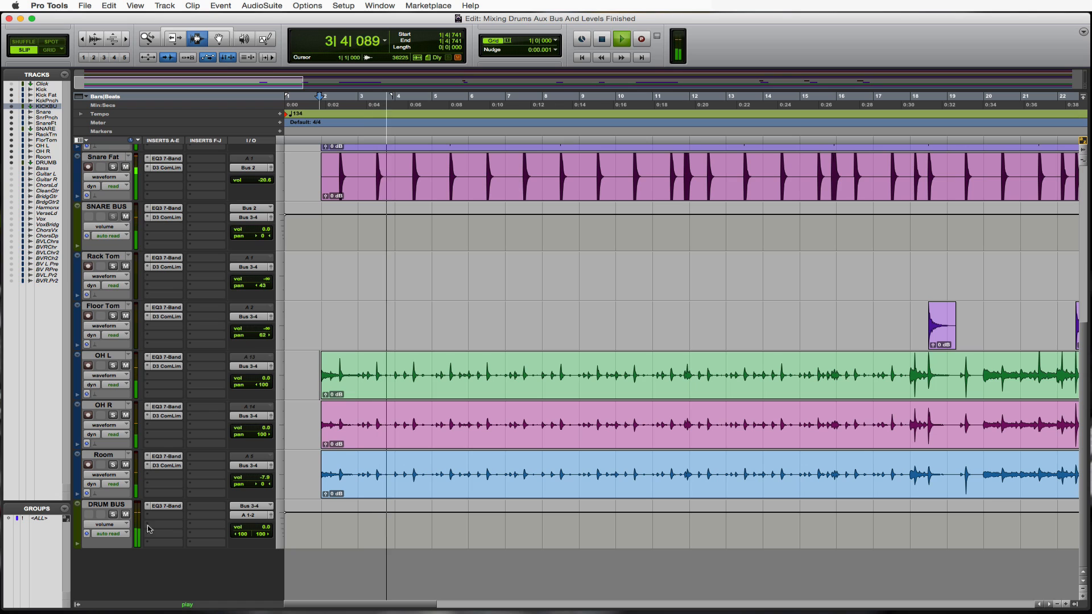
key(space)
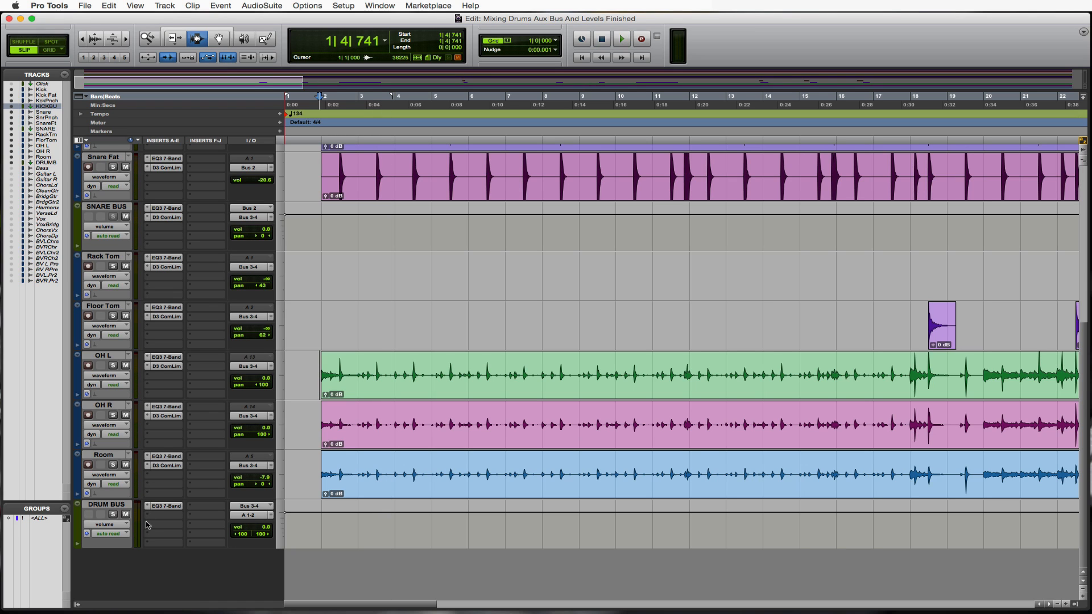
- Lower the KICK BUS volume to about -2.6 dB
scroll(147, 524, up, 3)
scroll(147, 525, up, 2)
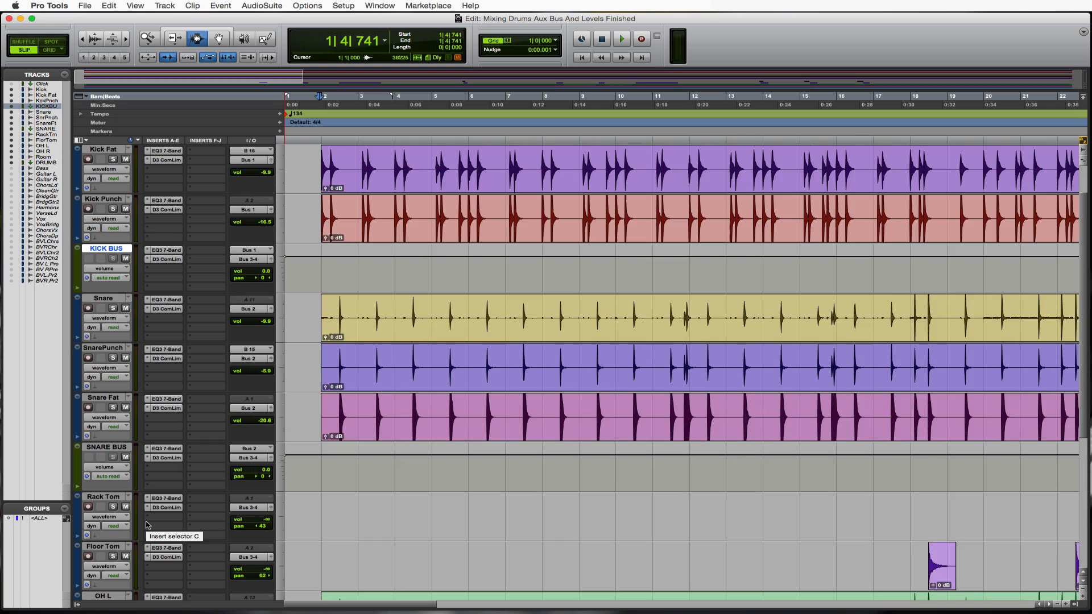
scroll(147, 525, down, 5)
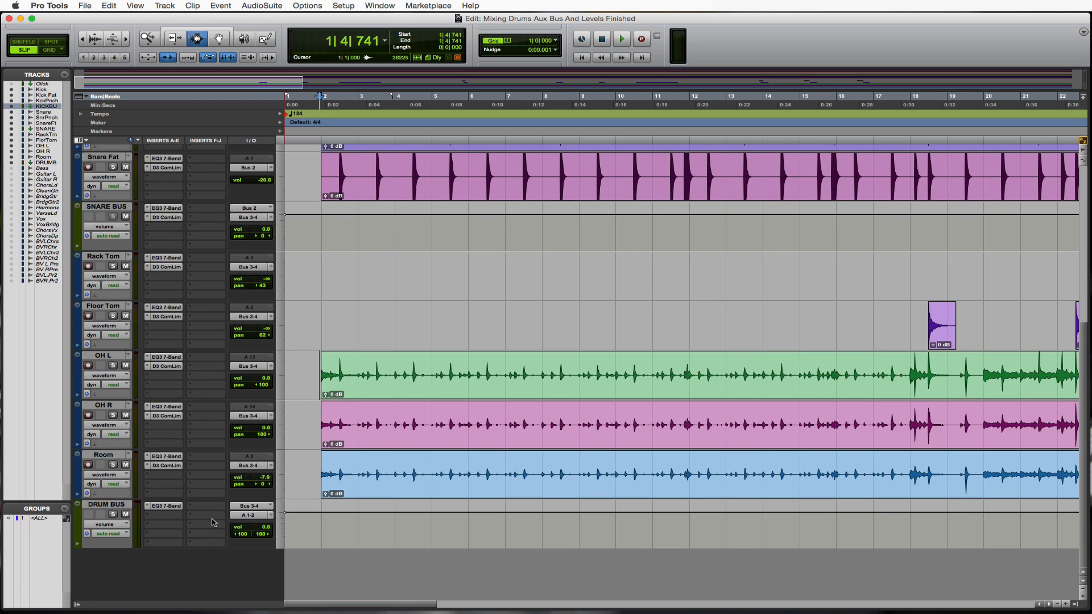
scroll(212, 522, up, 2)
scroll(213, 523, down, 2)
scroll(212, 522, up, 2)
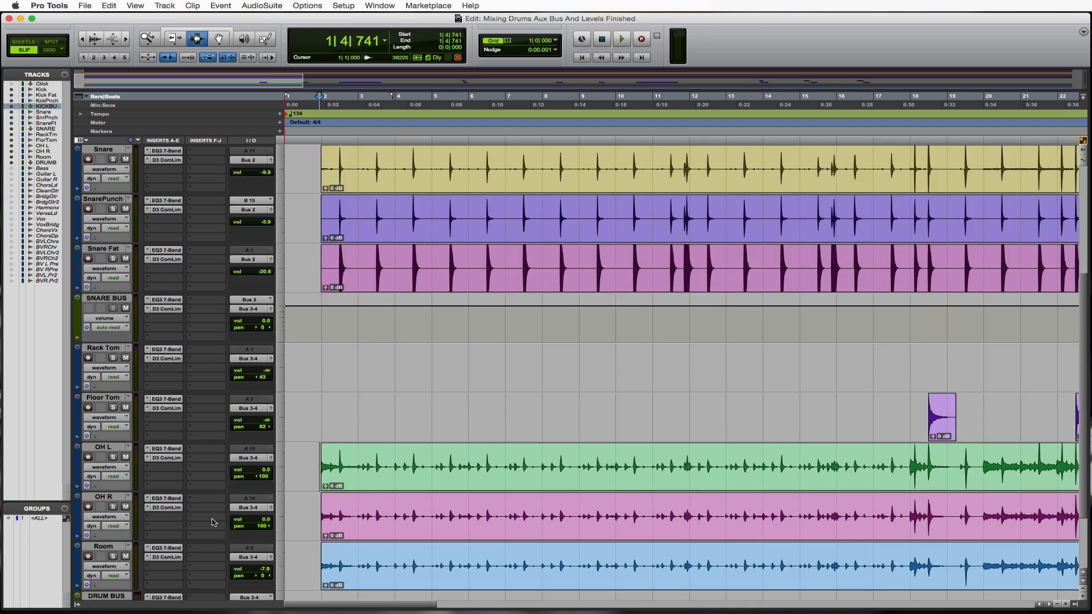
scroll(212, 523, up, 2)
scroll(212, 522, up, 2)
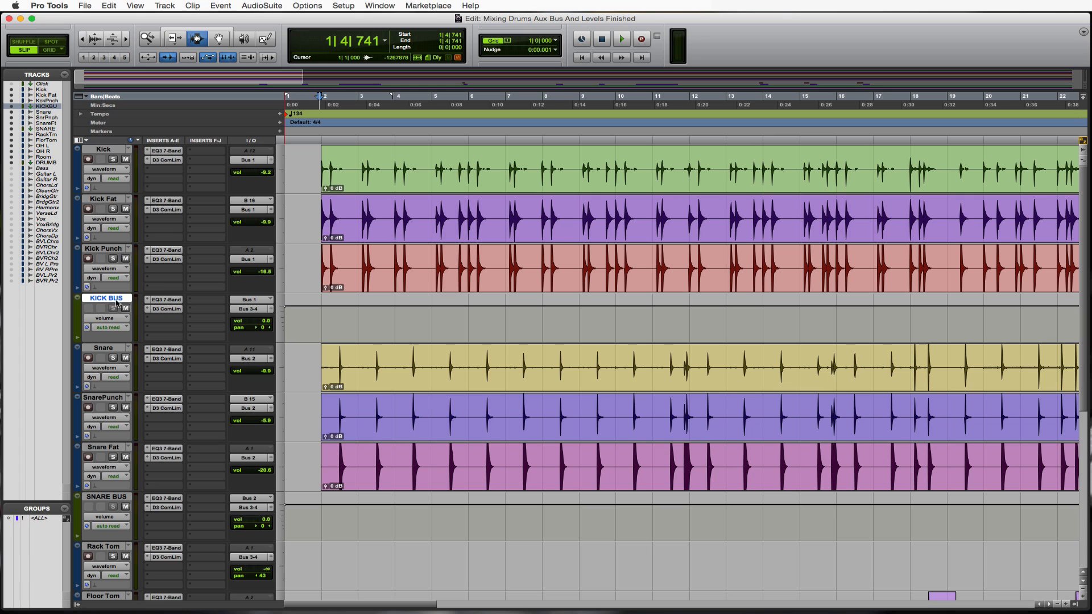
click(259, 323)
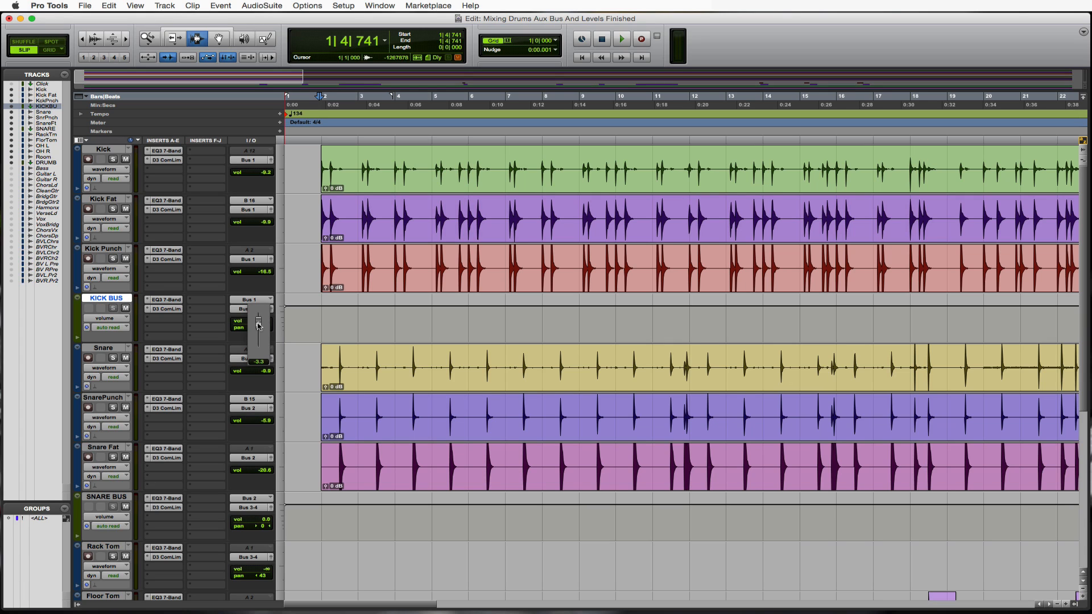
drag(259, 326, 259, 325)
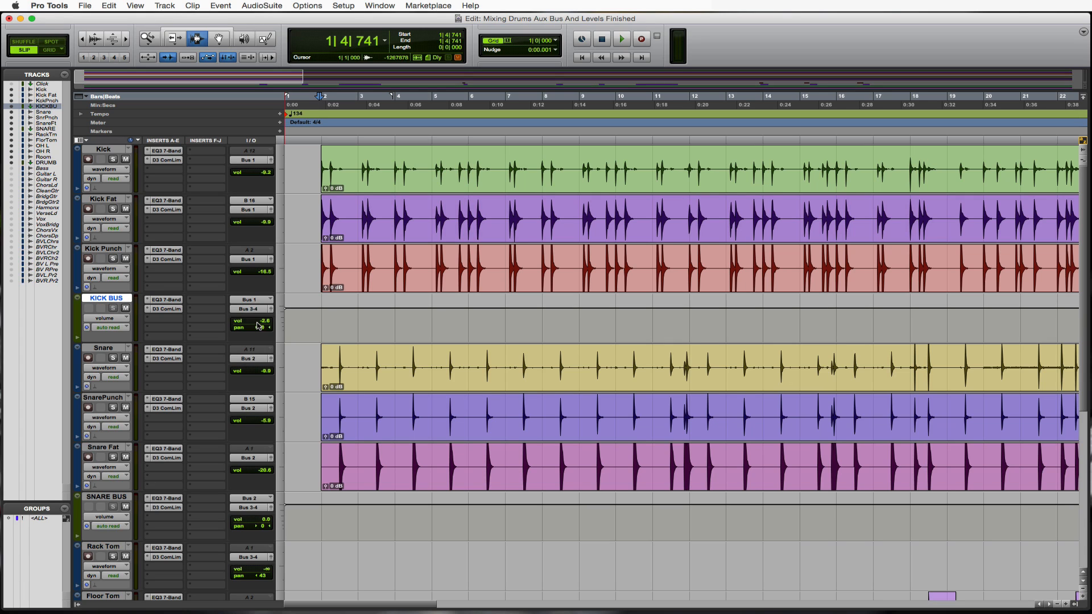
- Play the drums from just before bar 2 and check the DRUM BUS meter with the lowered kick bus
click(315, 273)
key(space)
scroll(259, 395, down, 6)
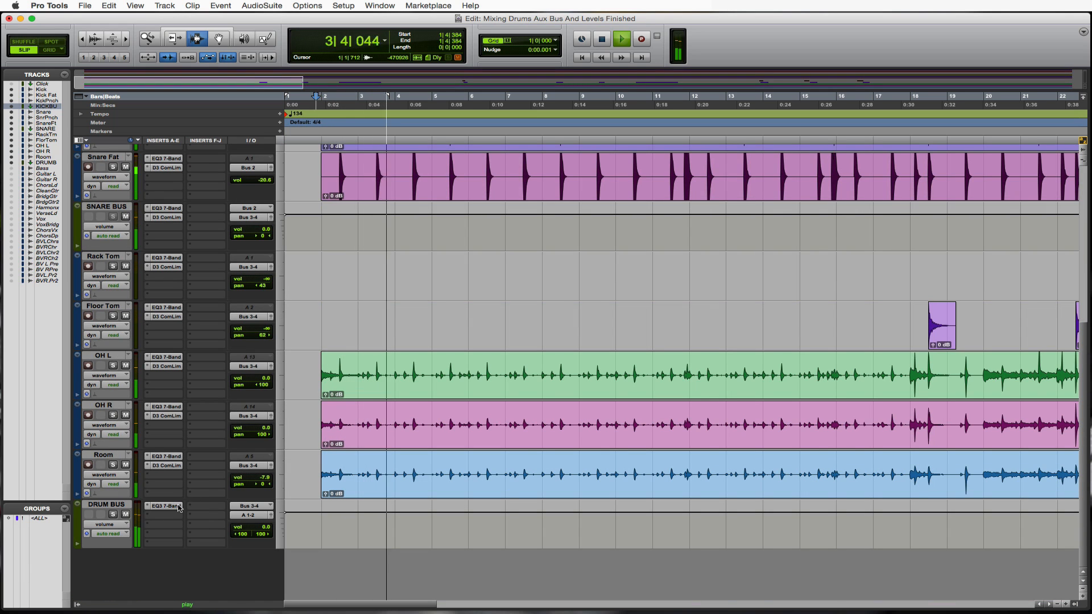
key(space)
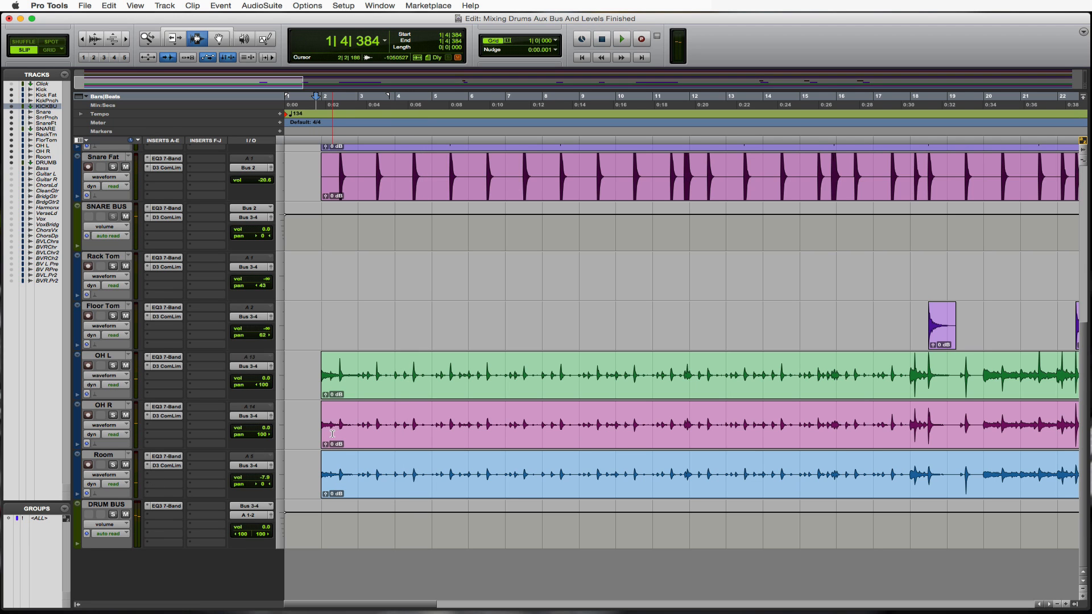
- Raise the Rack Tom volume to about -5.3 dB and play the tom fill from bar 37
scroll(147, 520, up, 8)
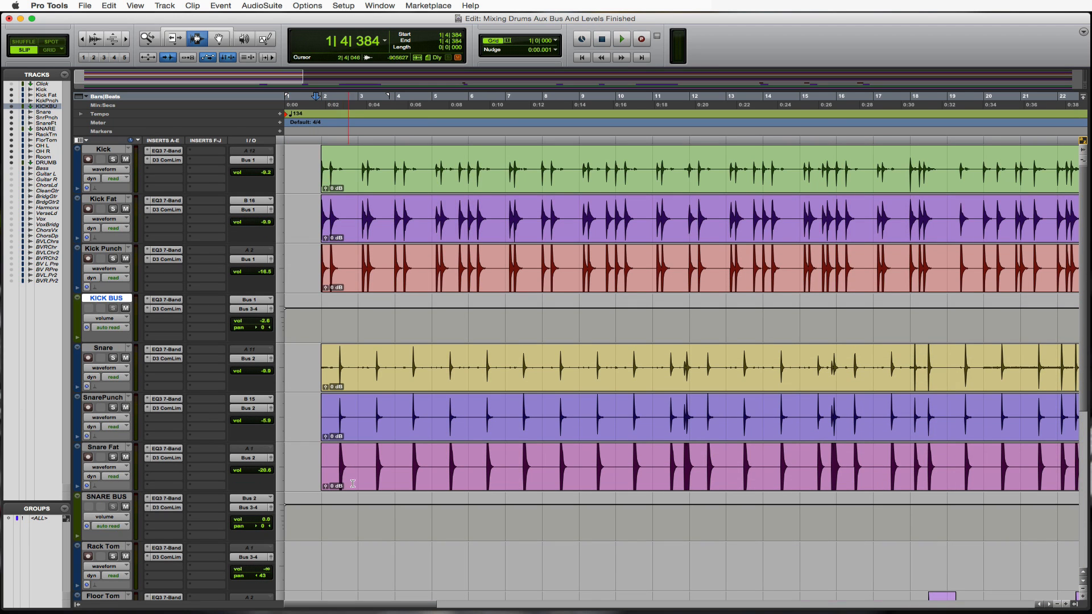
scroll(362, 545, down, 1)
scroll(361, 544, down, 2)
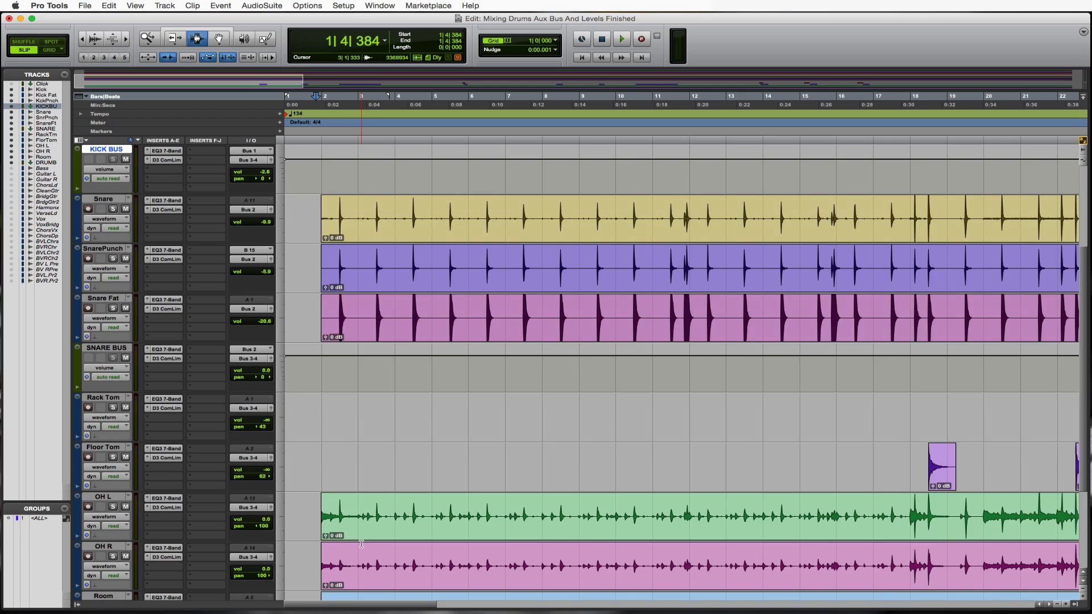
scroll(361, 545, right, 15)
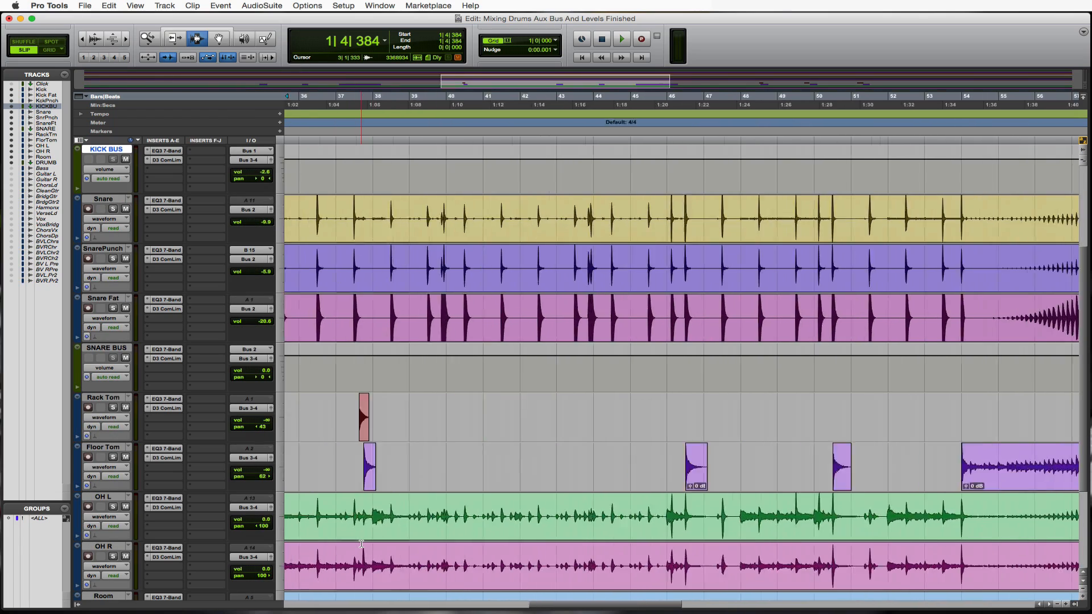
scroll(361, 544, right, 10)
scroll(362, 545, left, 6)
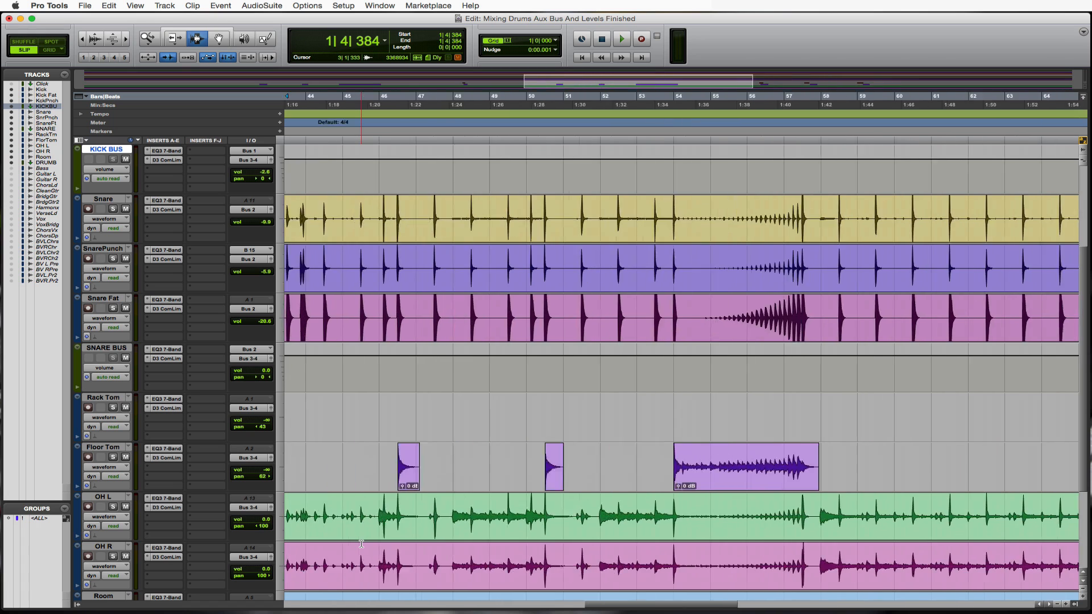
scroll(361, 545, left, 8)
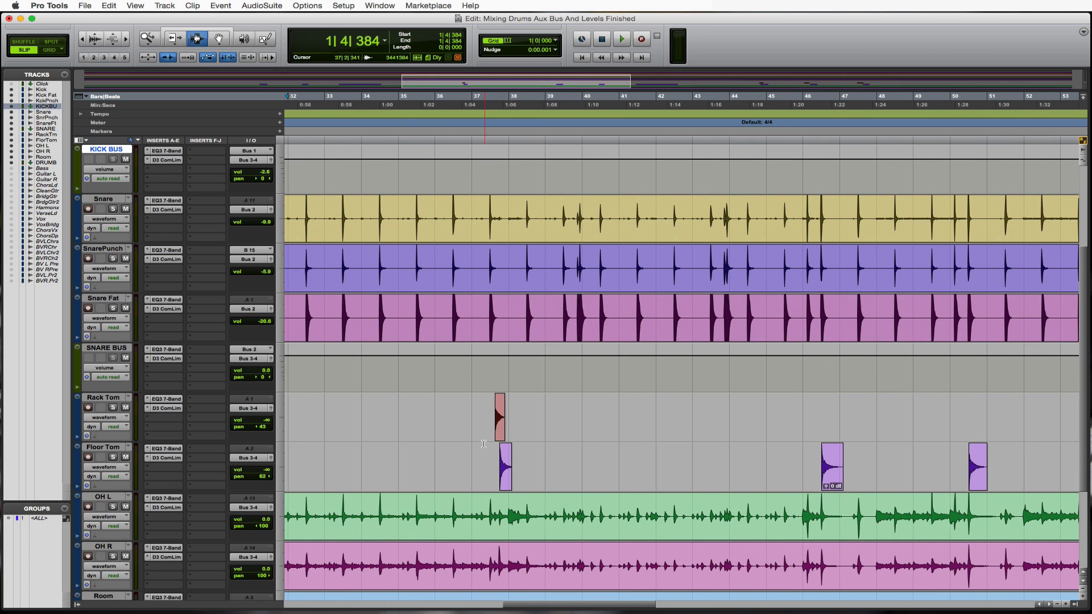
click(484, 444)
click(266, 421)
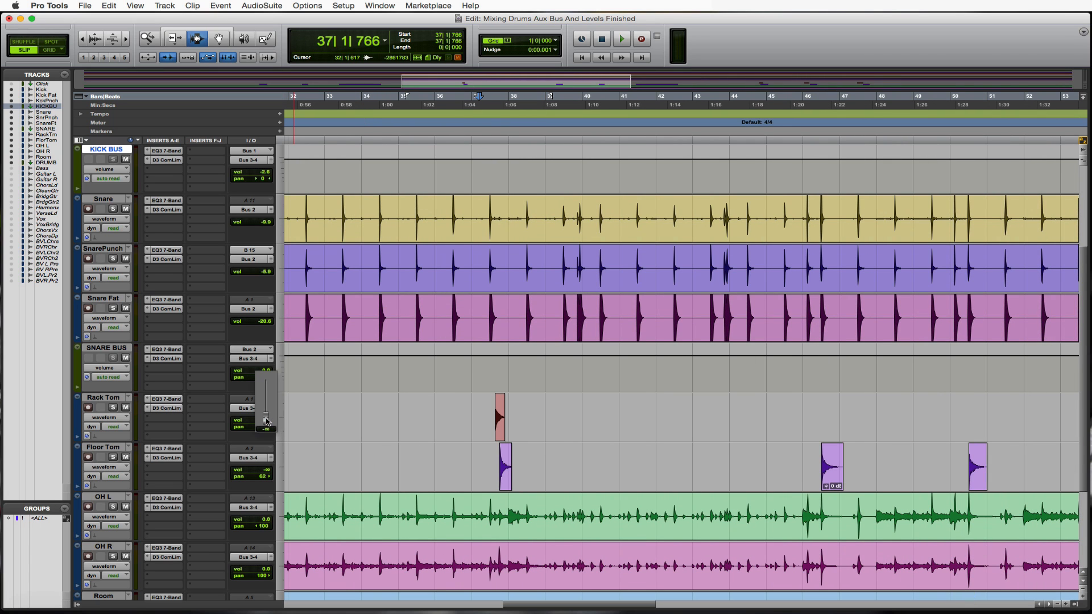
drag(266, 421, 267, 394)
key(space)
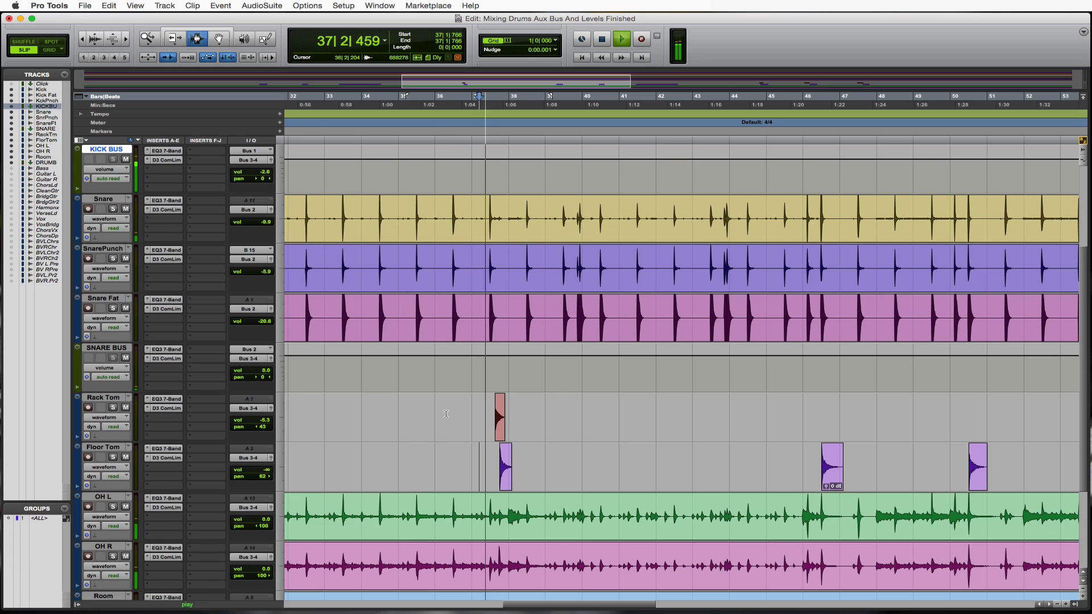
- Set the Rack Tom volume to 0.0 dB and replay the tom fill at bar 37
key(space)
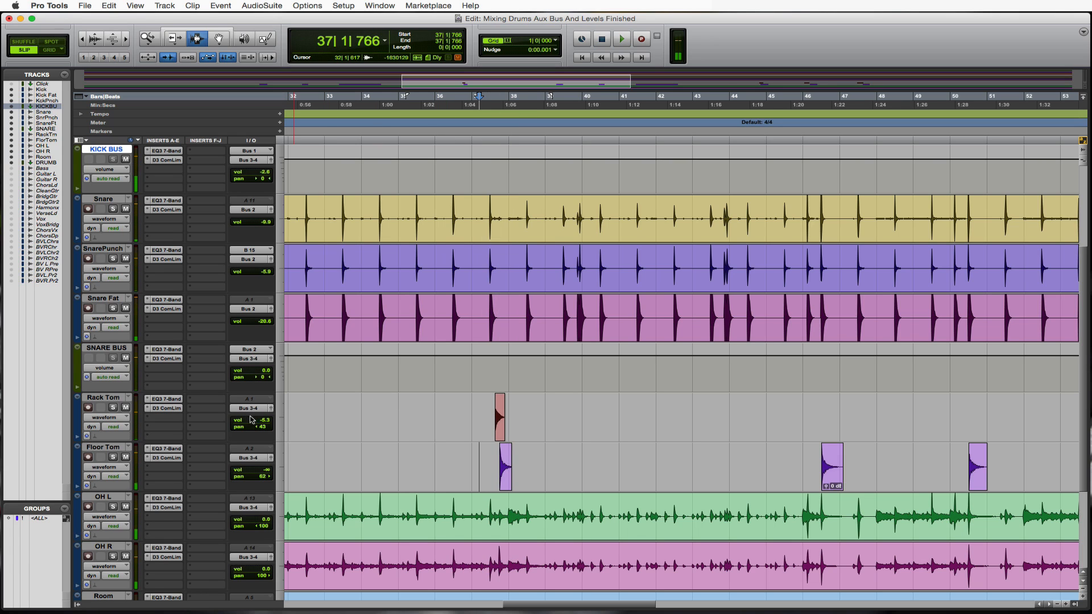
key(space)
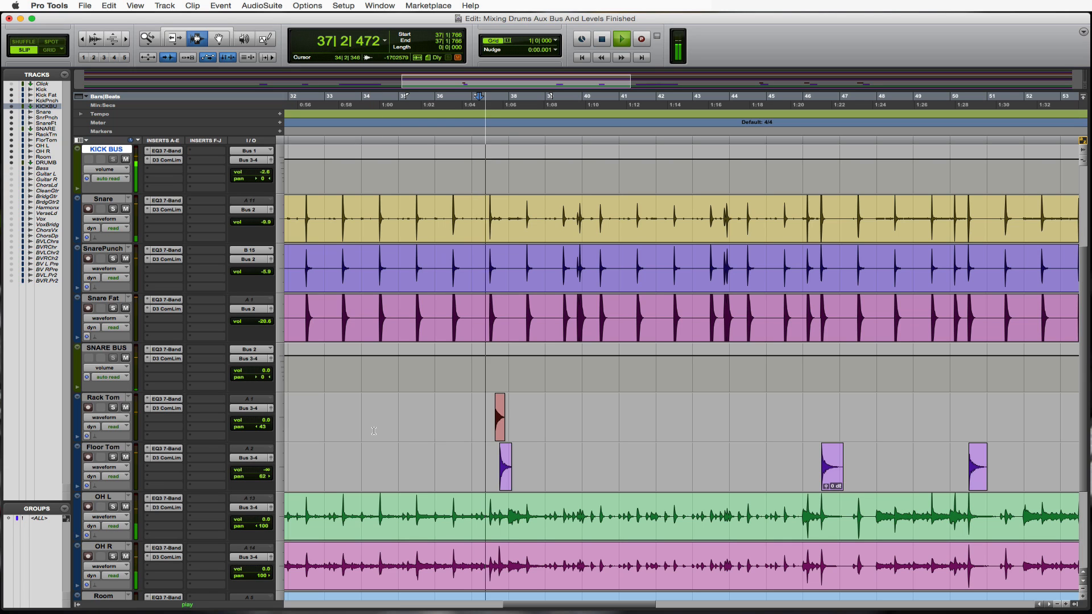
key(space)
key(space)
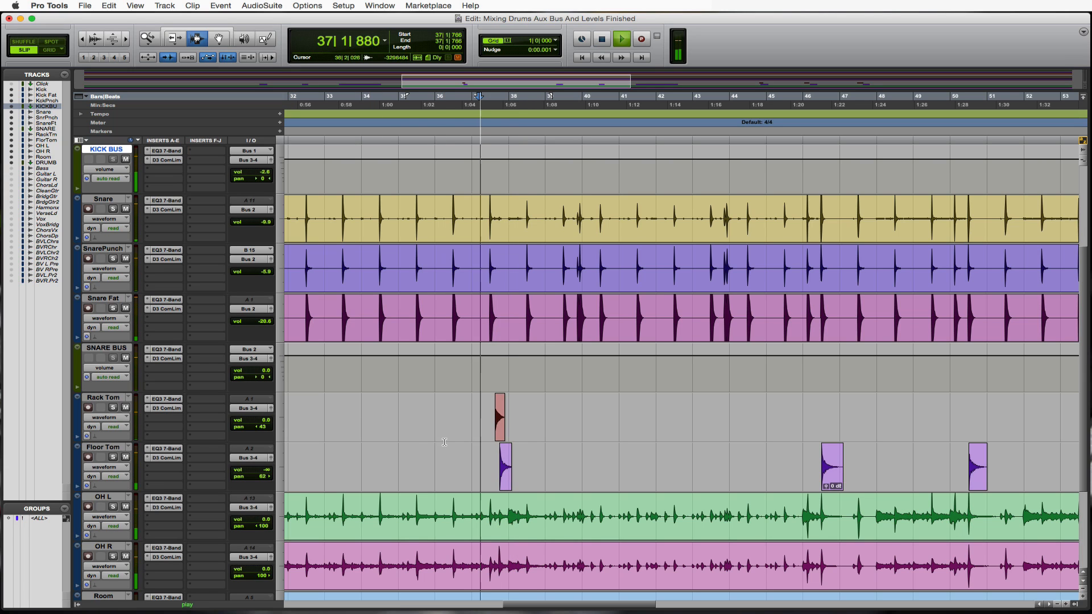
- Bring the Floor Tom up to 0.0 dB, listen to the fill, and pull it back to about -5.3 dB
key(space)
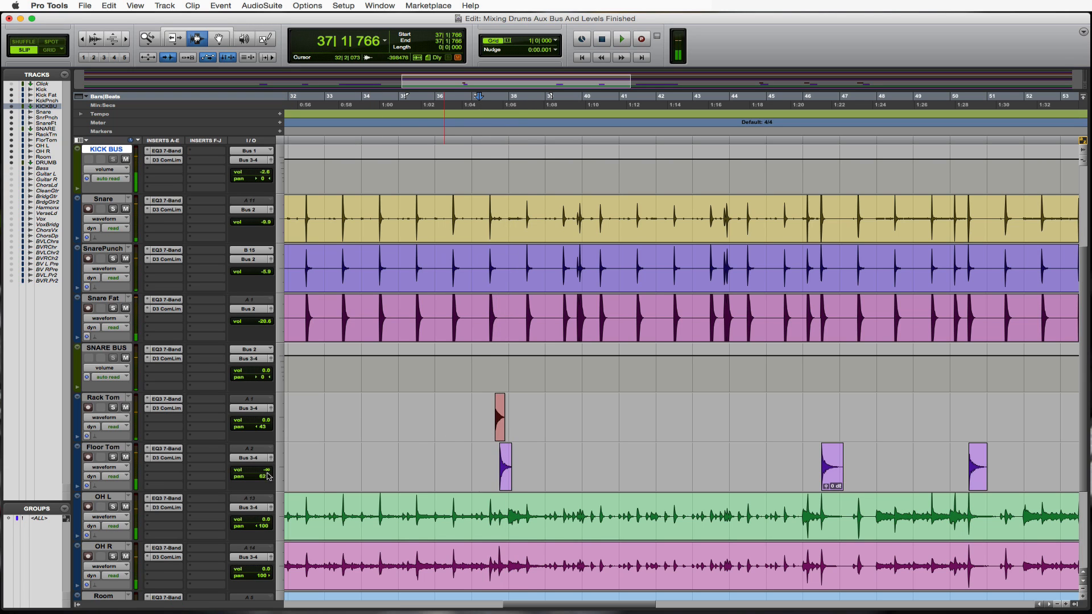
key(space)
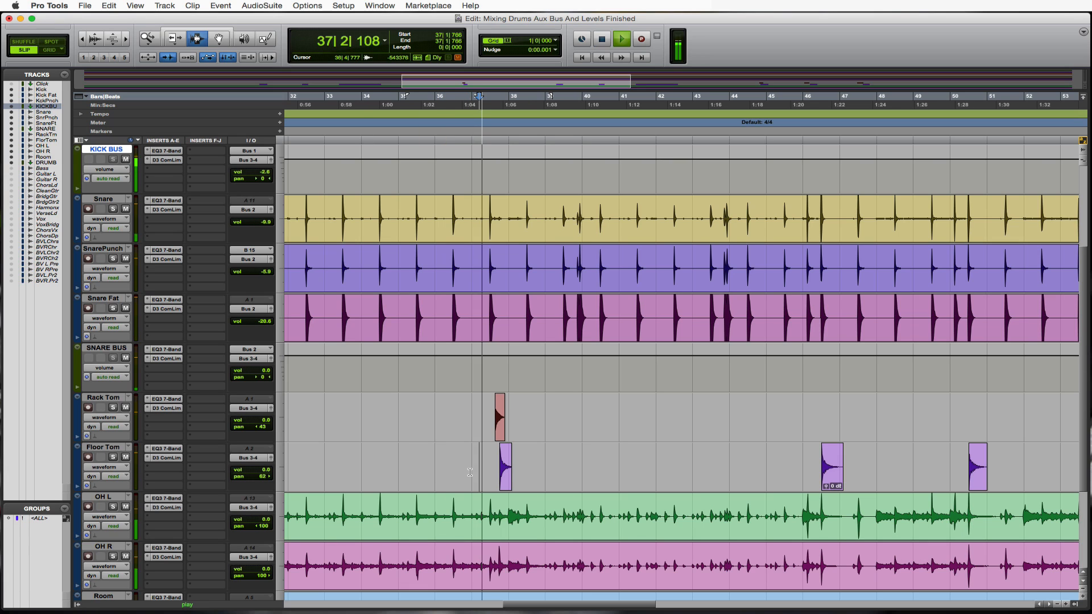
key(space)
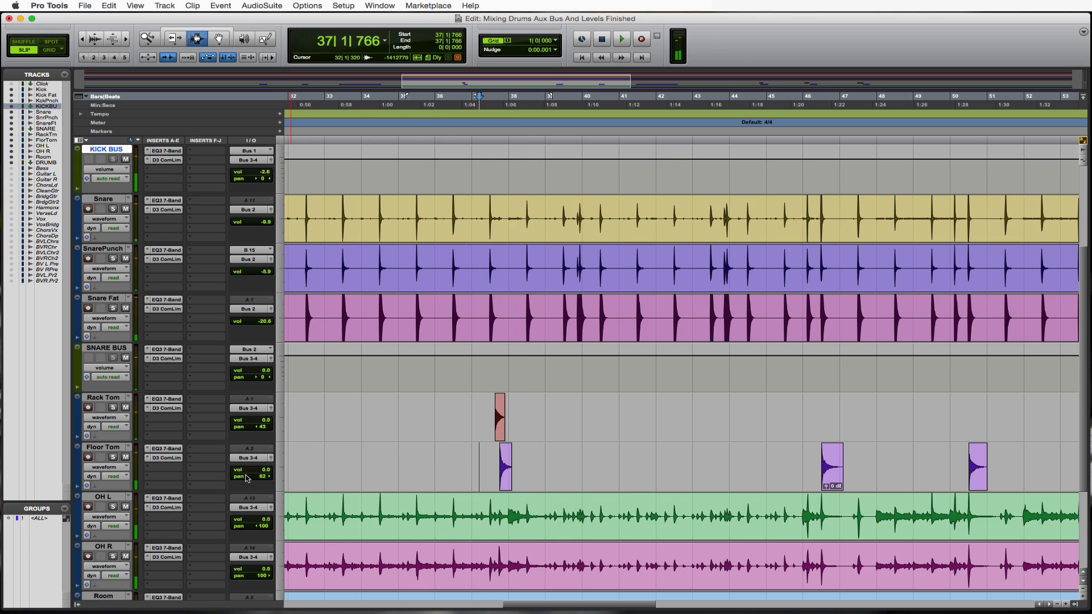
drag(260, 474, 261, 478)
key(space)
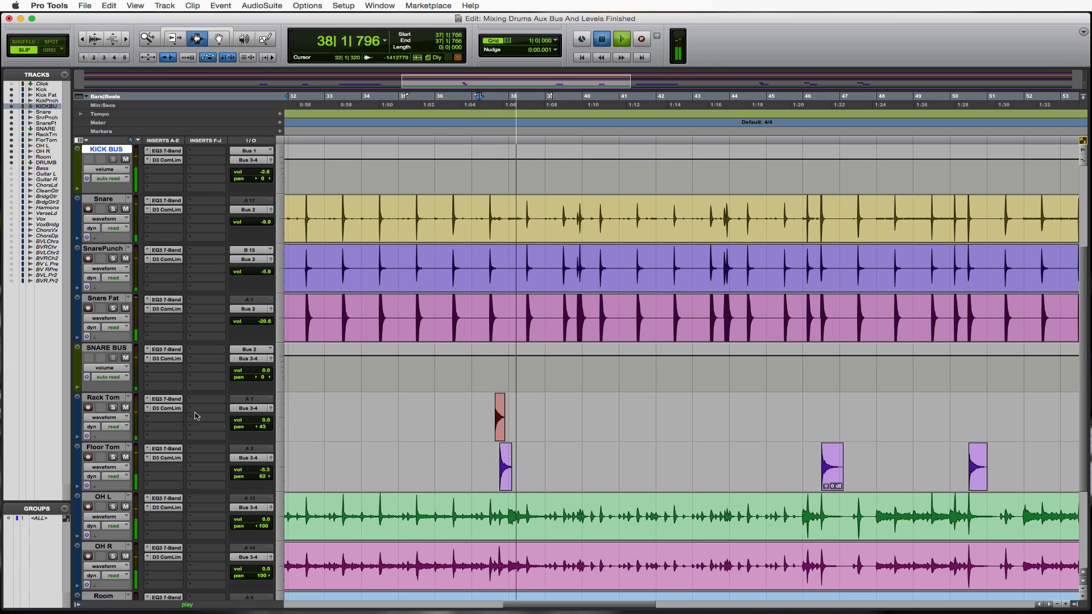
key(space)
- Raise the Rack Tom volume to about +1.8 dB and replay the fill, starting closer to the rack tom clip
click(259, 421)
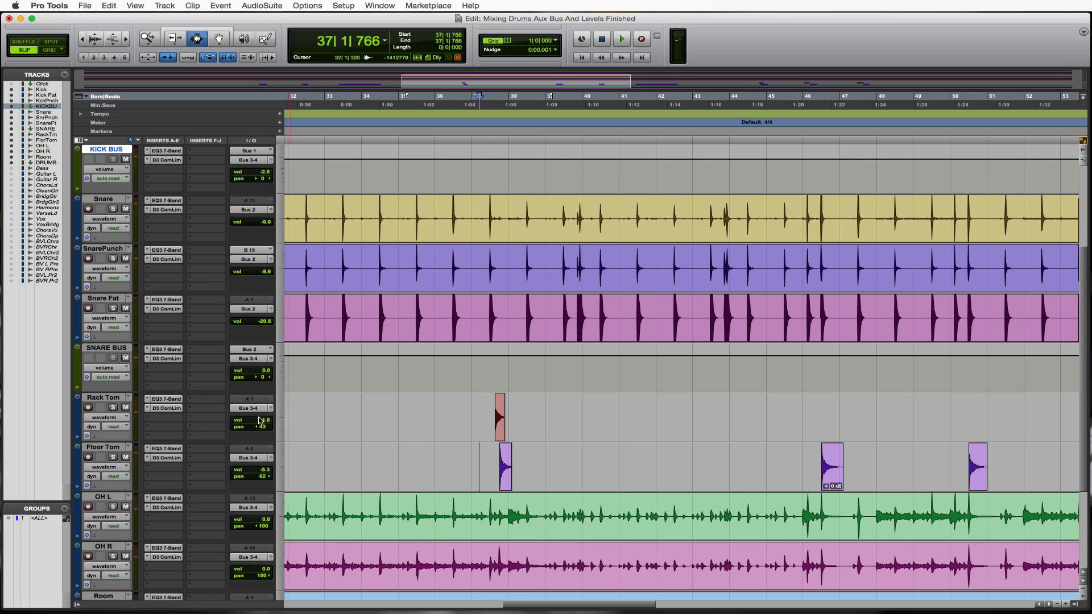
key(space)
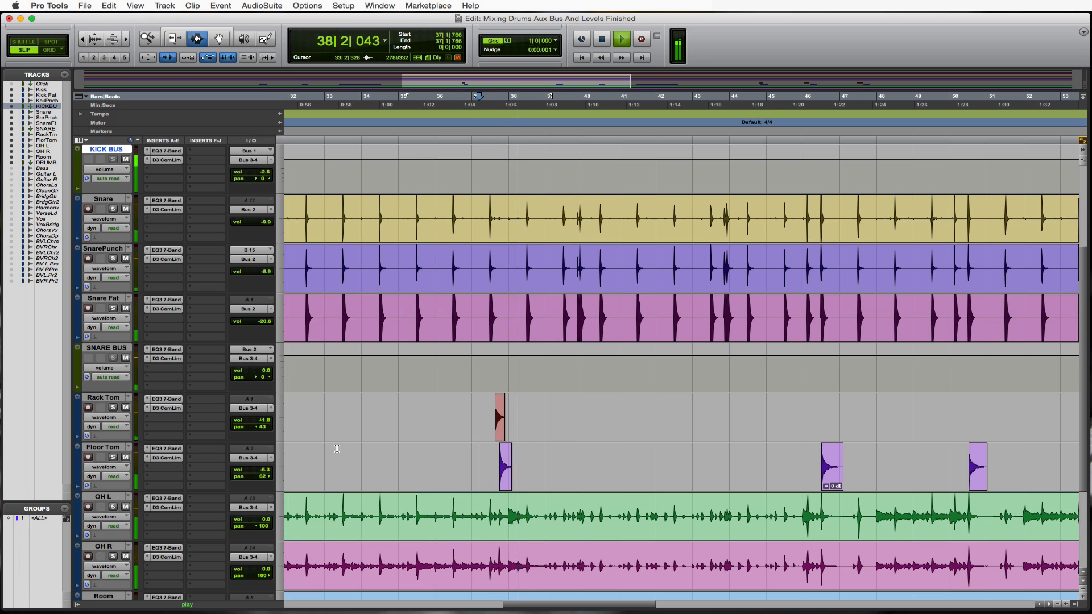
key(space)
click(487, 418)
key(space)
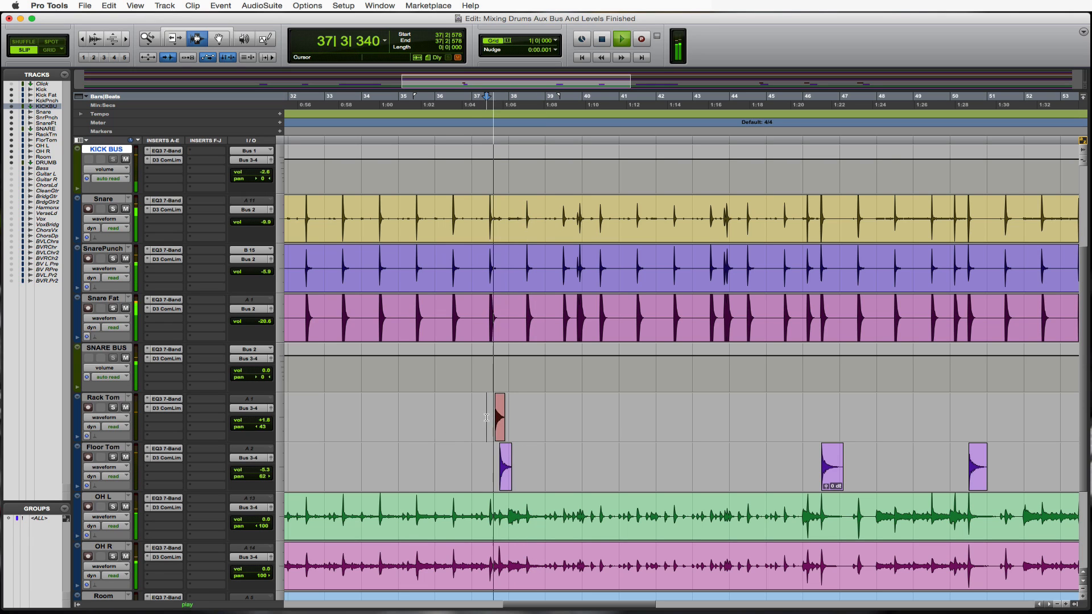
key(space)
- Lower the Floor Tom volume to about -6.6 dB and listen to the tom fill
click(256, 474)
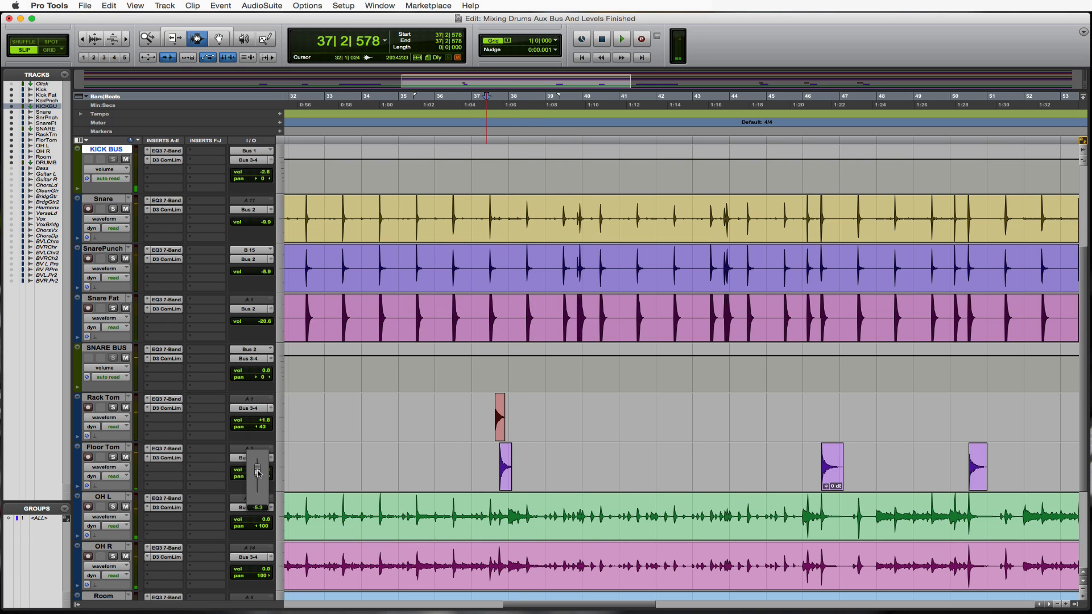
drag(257, 474, 257, 476)
key(space)
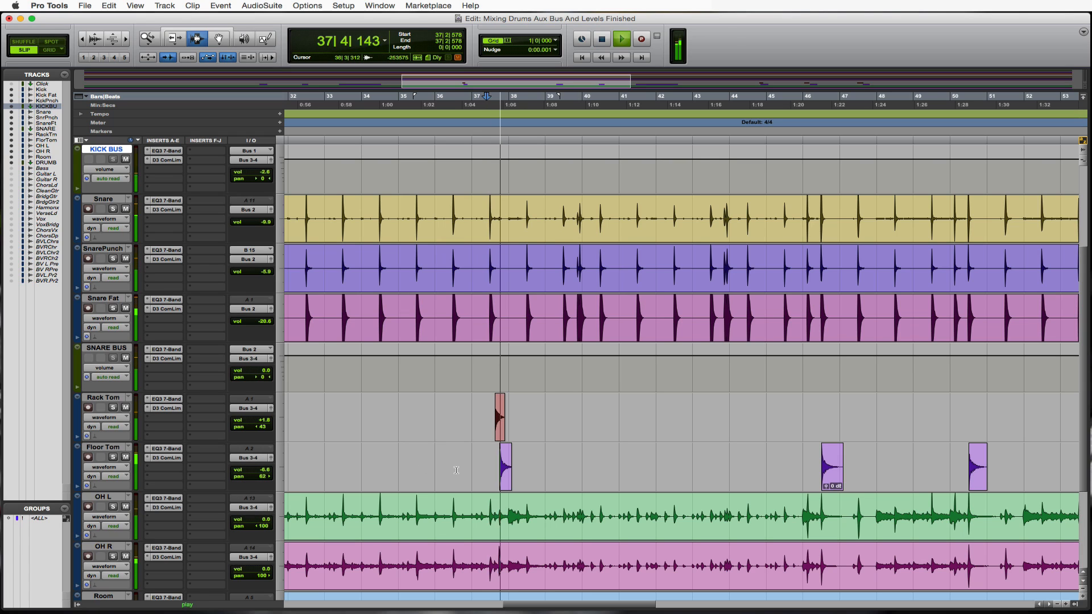
key(space)
- Lower the Floor Tom volume to about -7.3 dB and play the drums from just before the rack tom hit
click(254, 473)
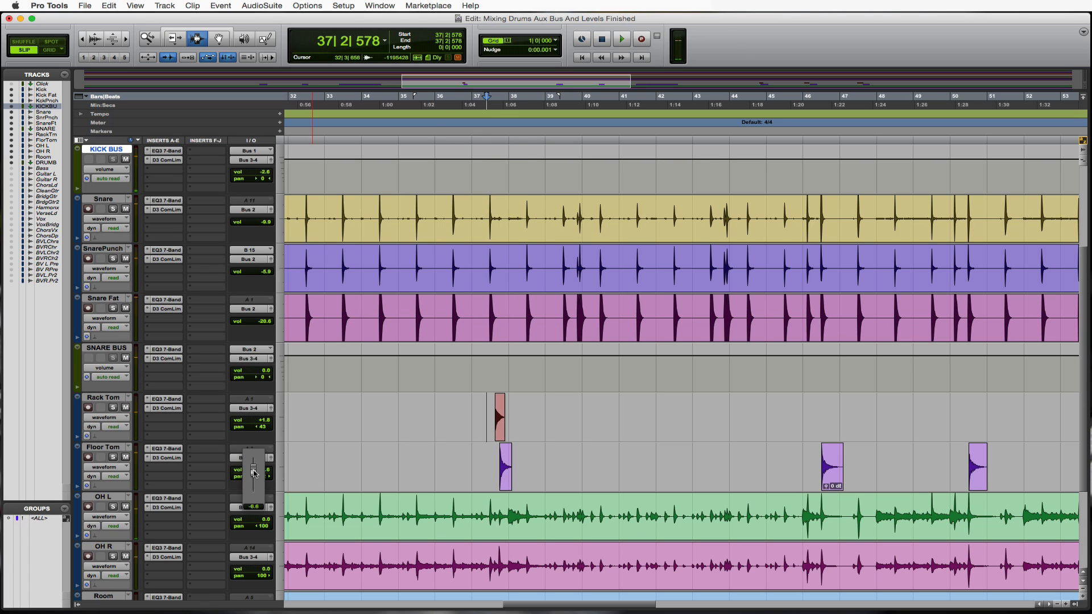
drag(254, 474, 254, 473)
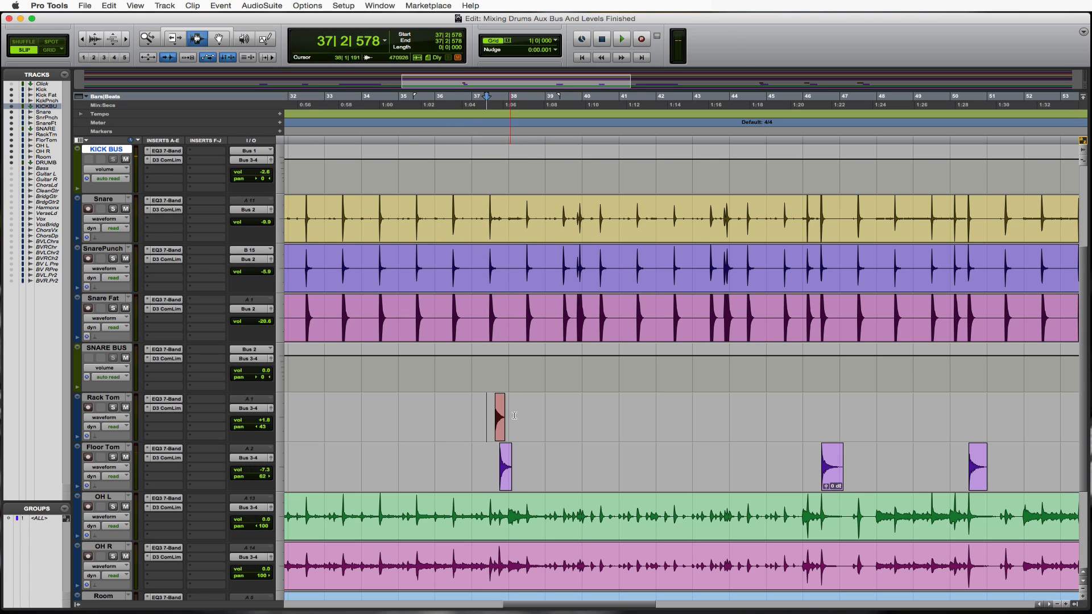
click(492, 415)
scroll(384, 444, down, 1)
key(space)
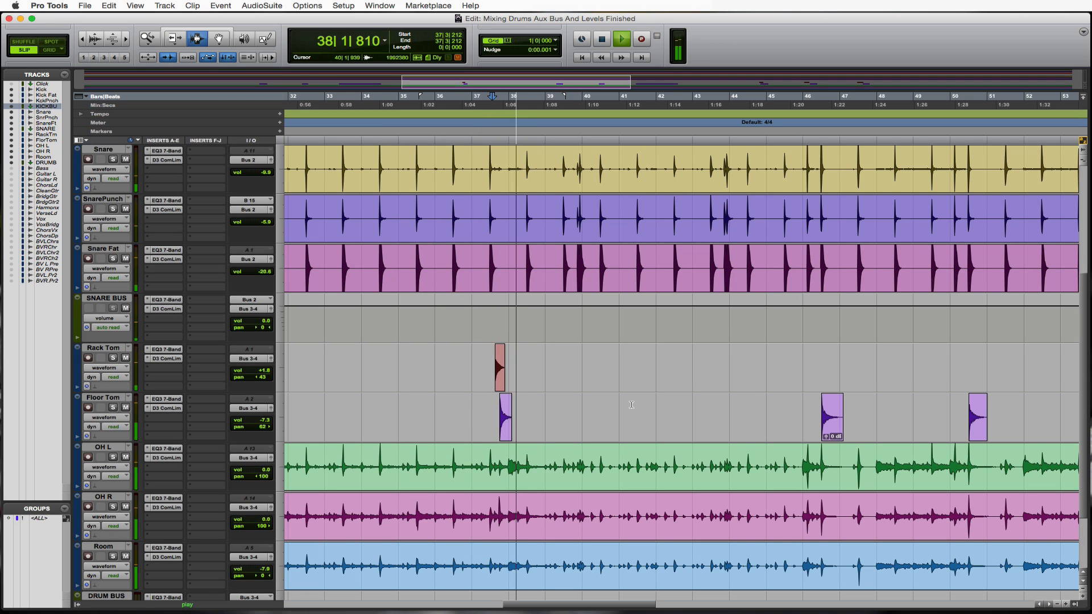
- Listen to the tom fills around bars 66 and 70, starting playback just before each rack tom clip
key(space)
scroll(631, 405, right, 10)
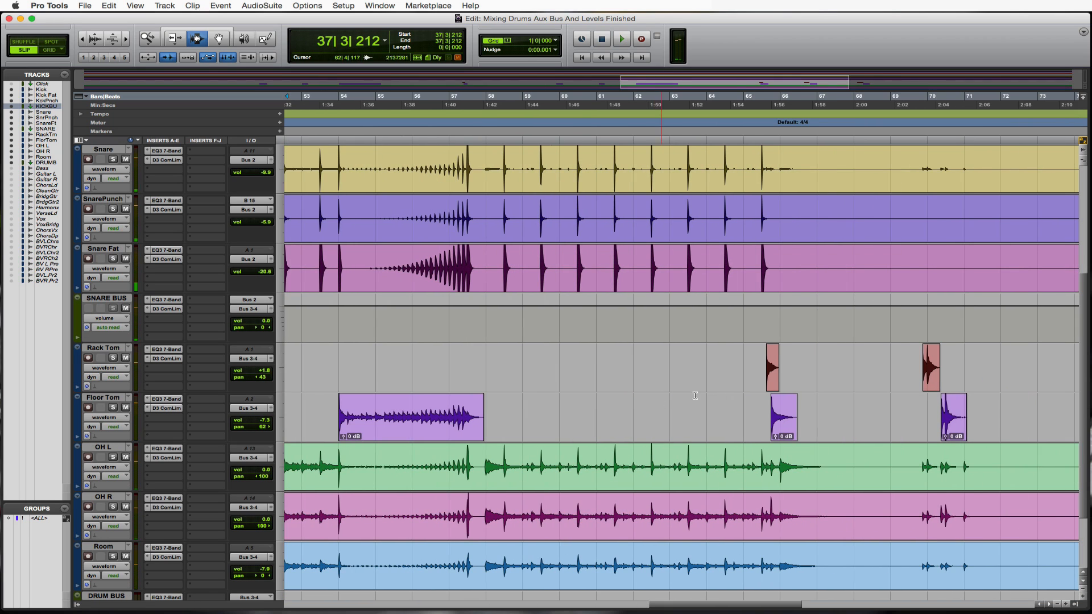
click(911, 372)
key(space)
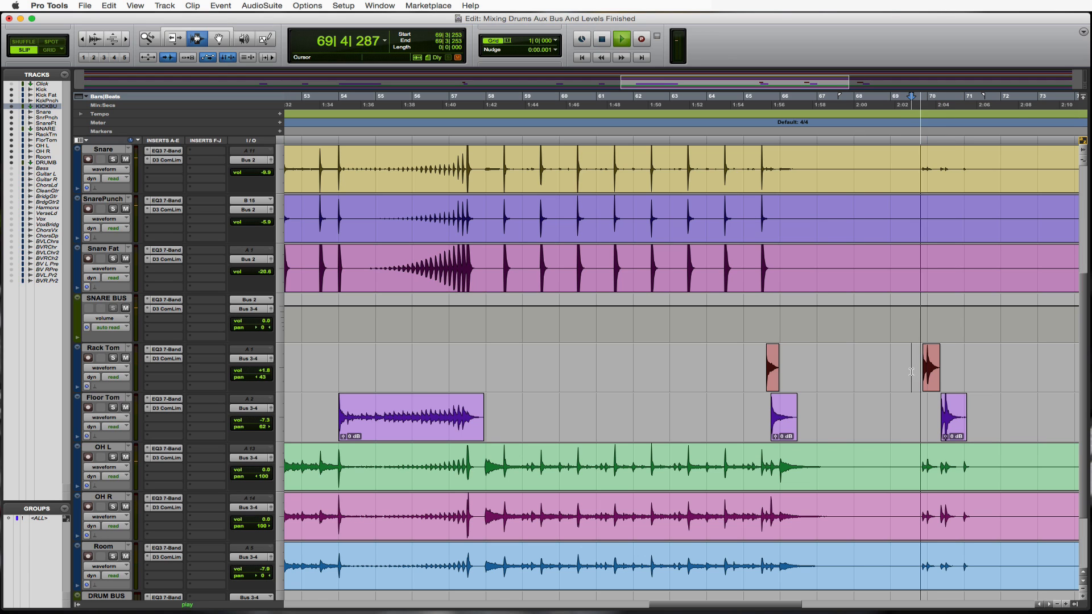
key(space)
click(748, 363)
key(space)
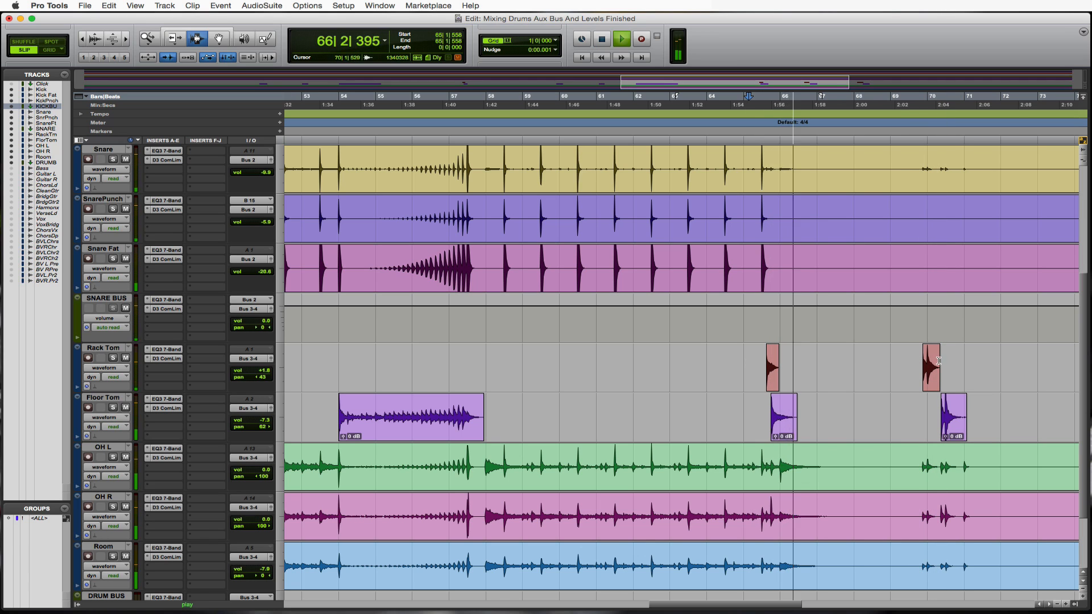
key(space)
click(918, 366)
key(space)
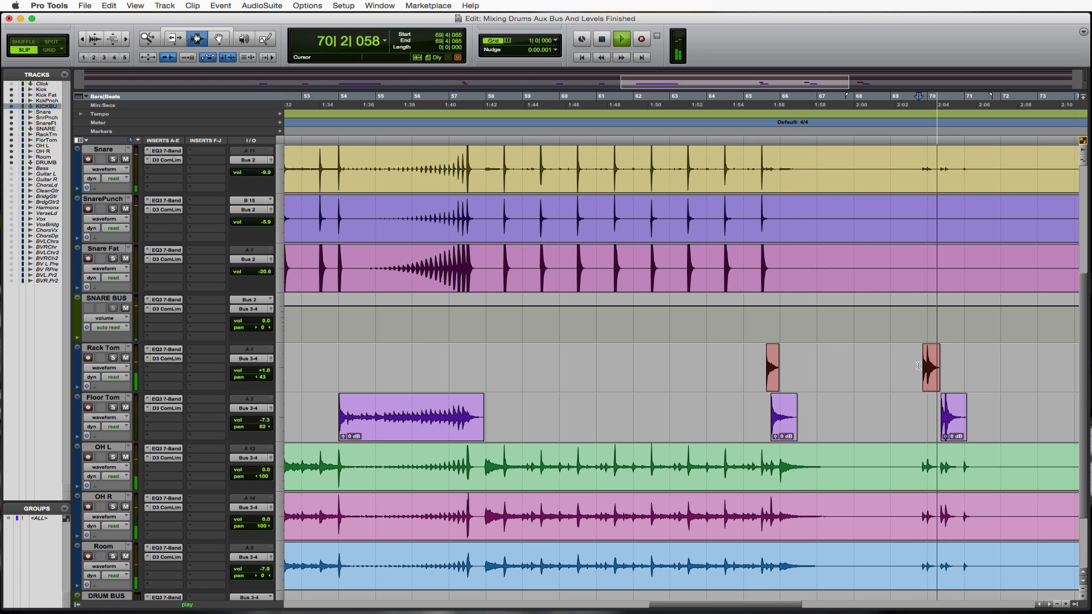
key(space)
- Play the long Floor Tom build-up from just before bar 54 to check its level against the snares
scroll(918, 366, right, 5)
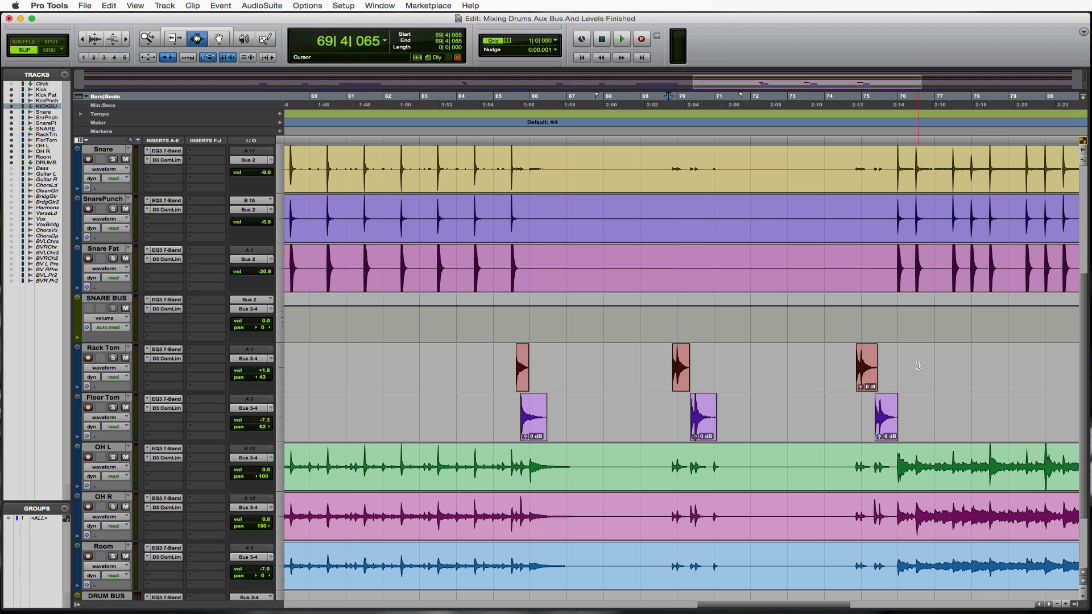
click(481, 401)
key(super+bracketleft)
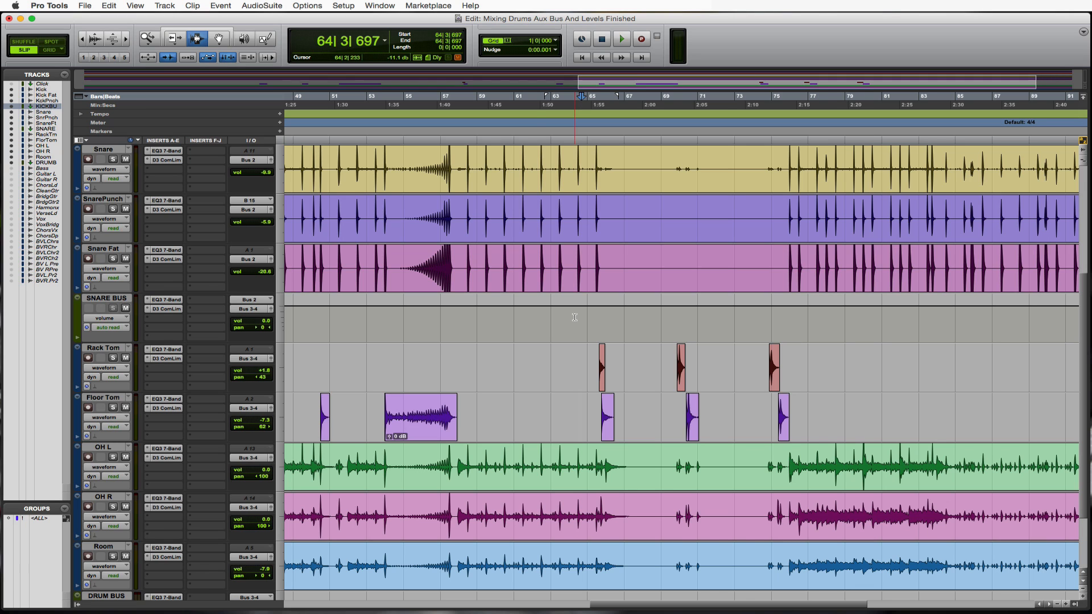
scroll(537, 370, left, 8)
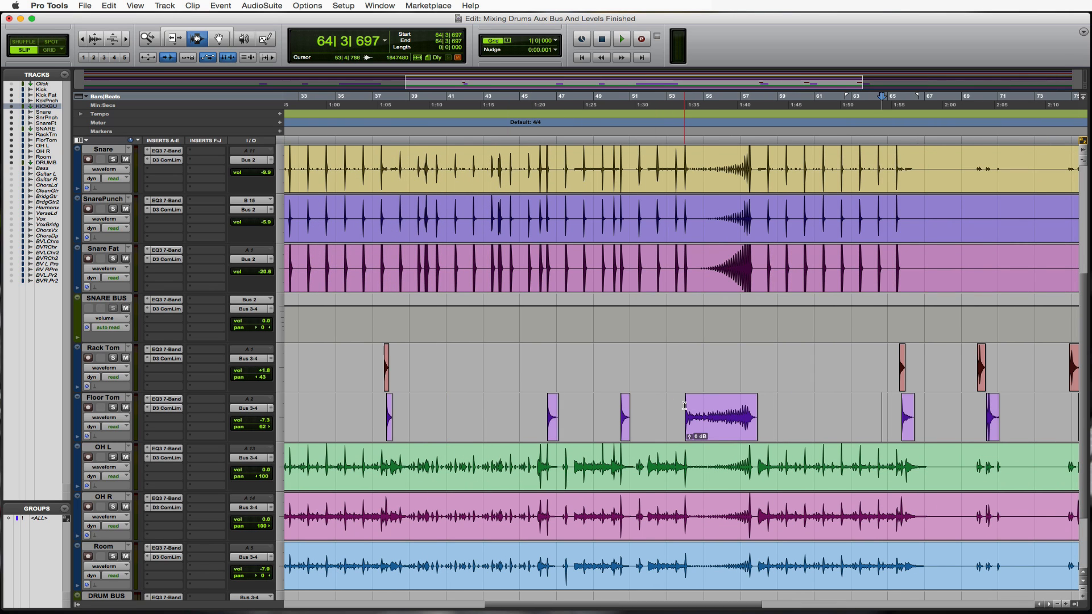
click(682, 407)
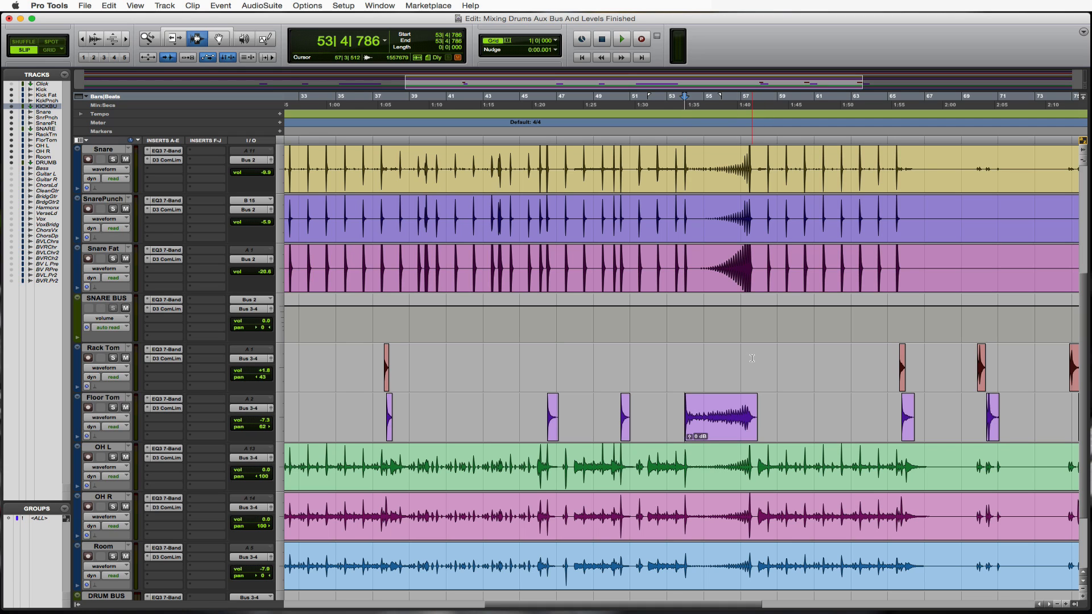
key(space)
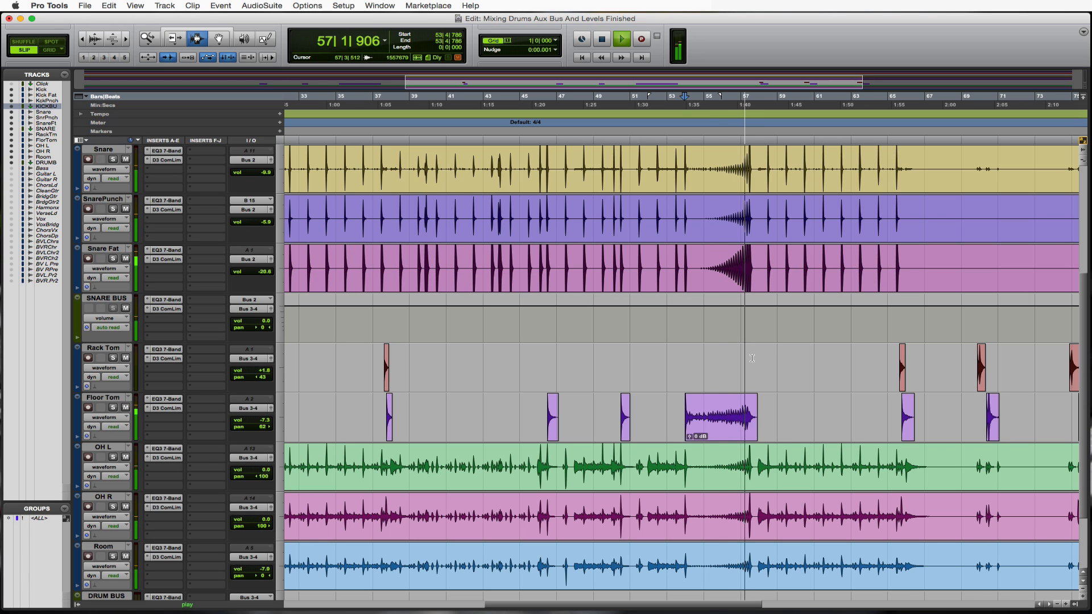
key(space)
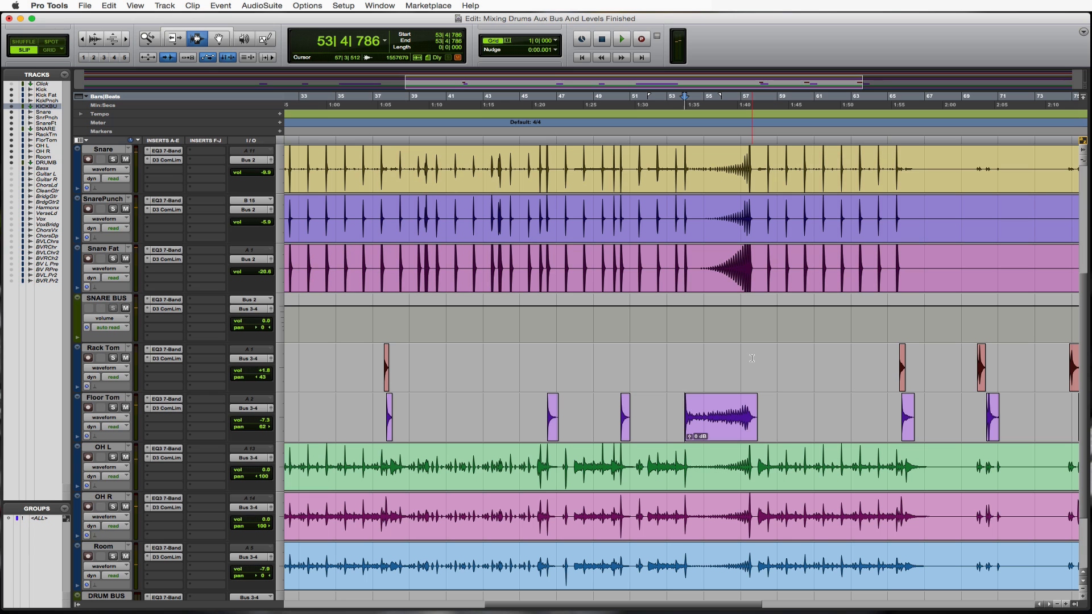
- Play the drums from bar 2 and boost the DRUM BUS EQ's HMF band to about 11.4 dB at 2 kHz
scroll(583, 402, left, 10)
scroll(583, 403, up, 3)
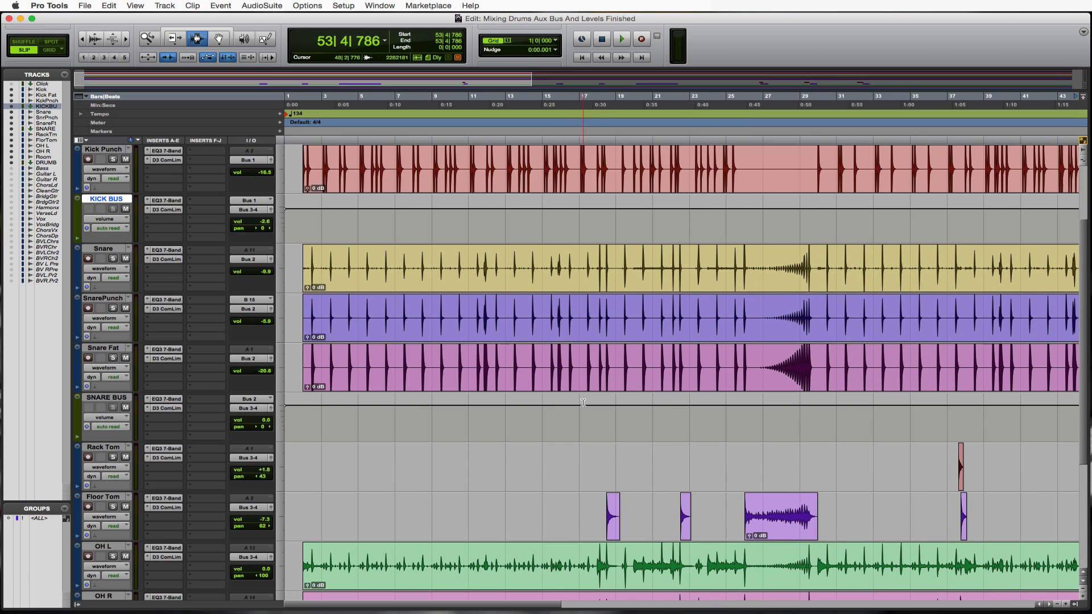
scroll(583, 403, down, 4)
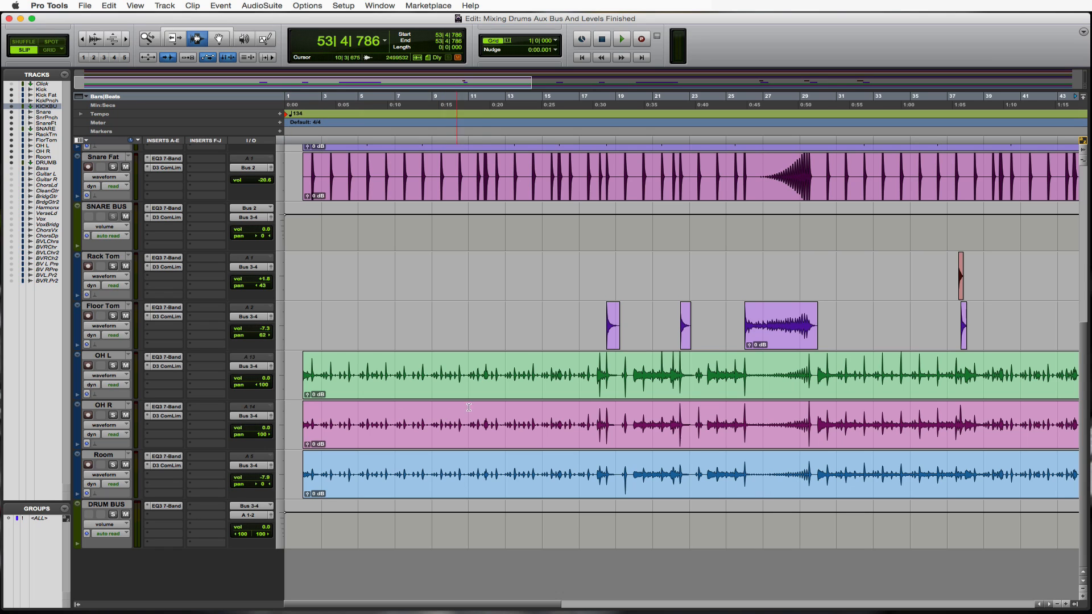
click(303, 338)
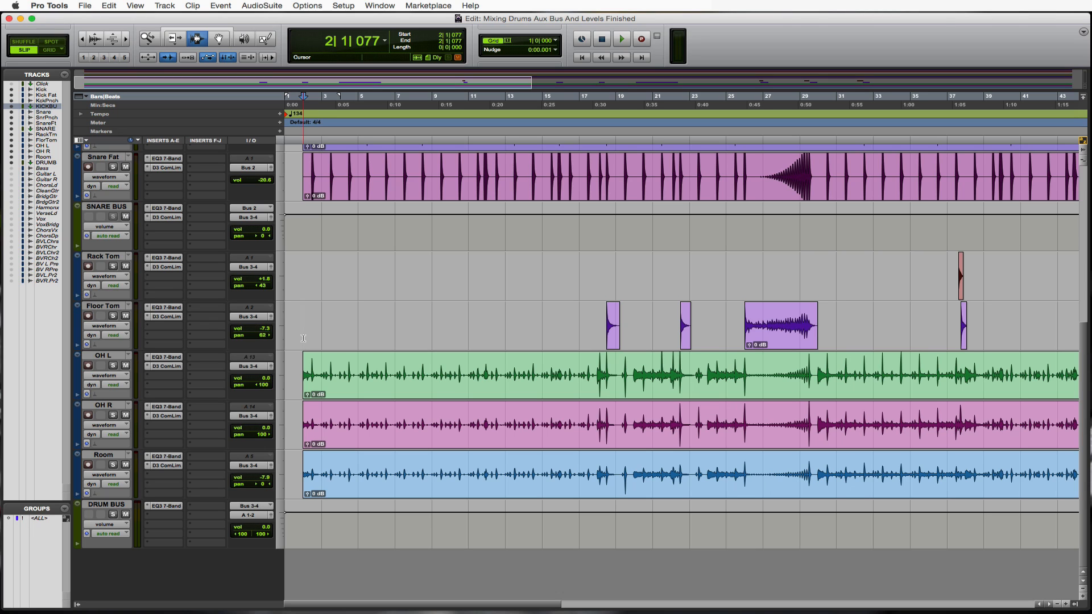
key(space)
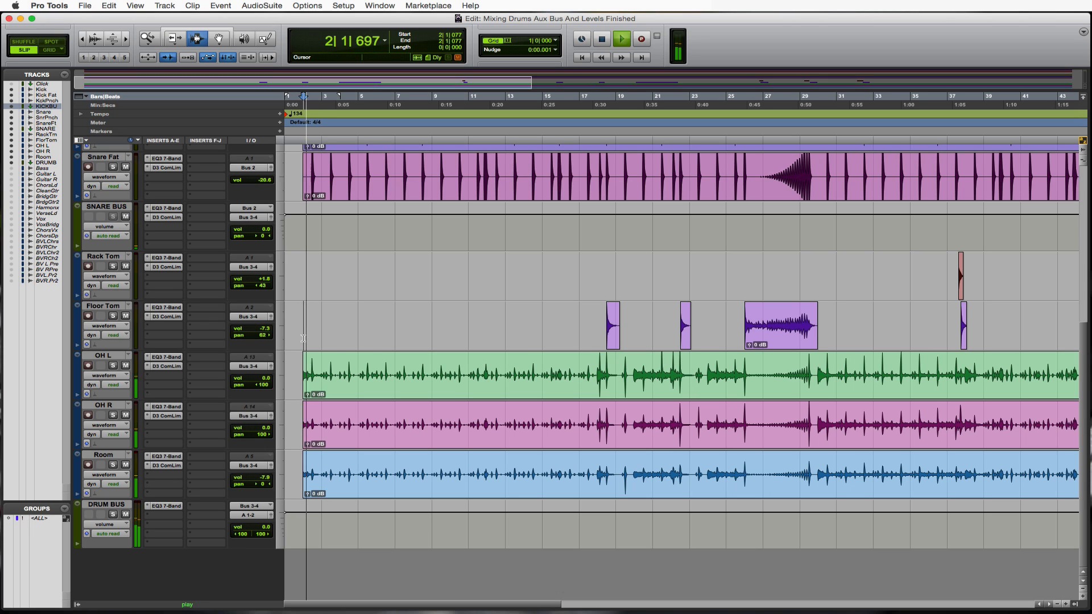
click(177, 508)
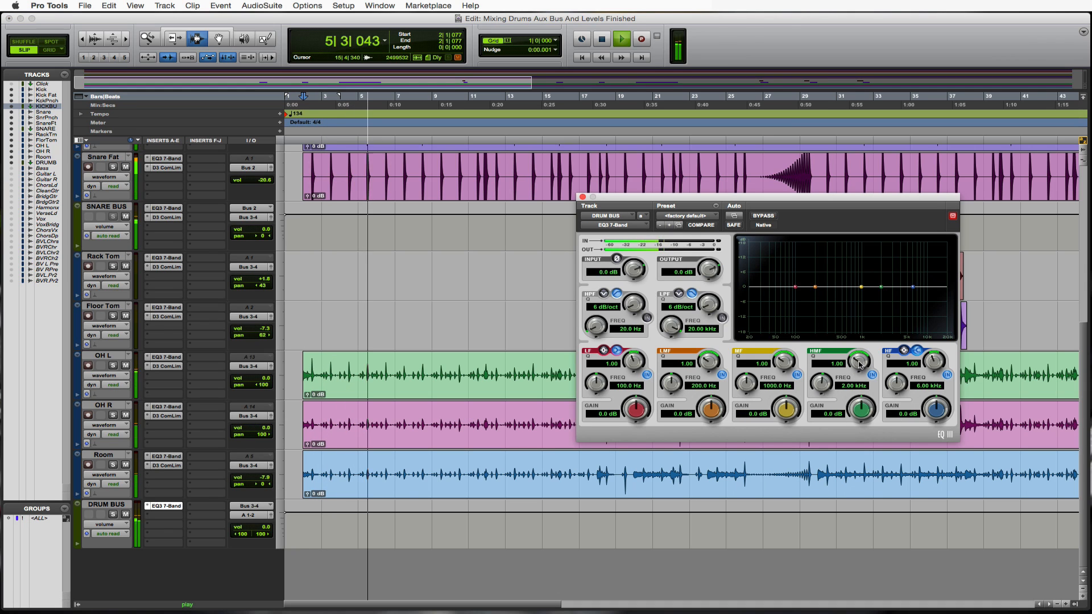
drag(862, 411, 869, 380)
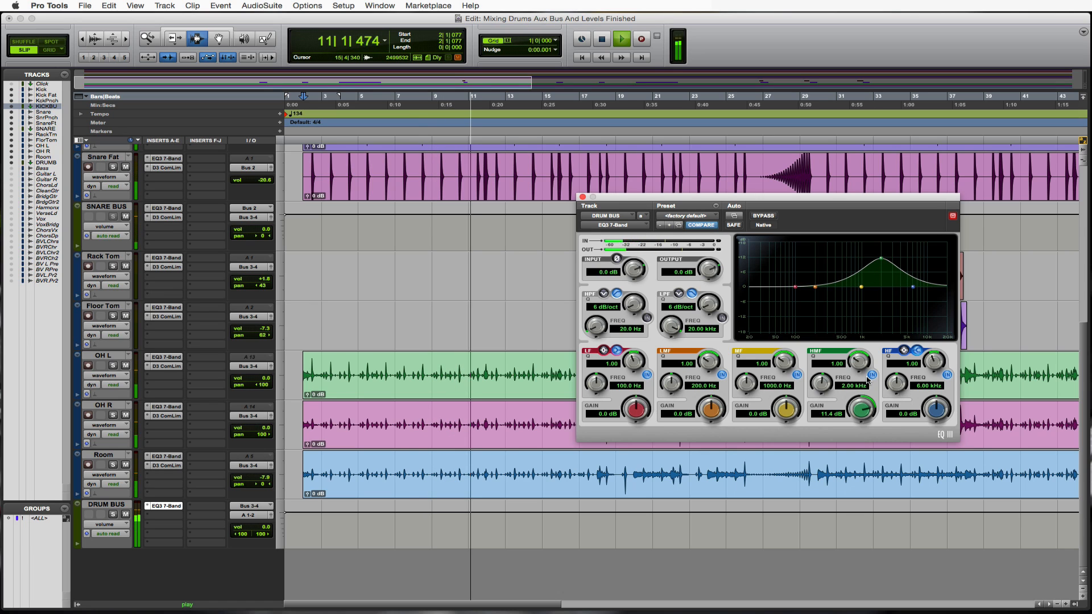
key(space)
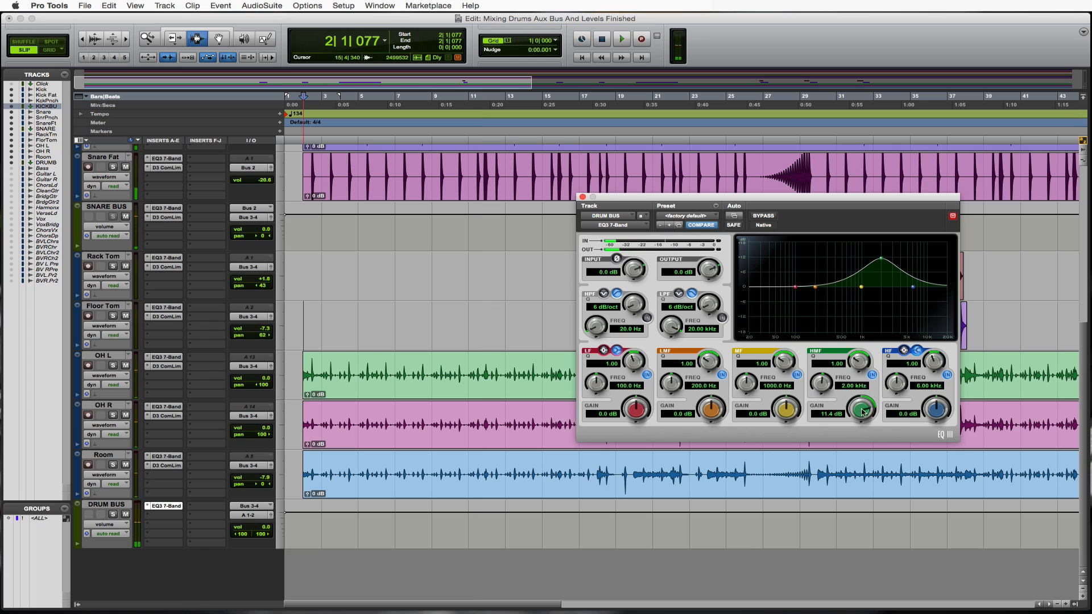
- Lower the DRUM BUS EQ's HMF gain to about 1.0 dB and listen briefly from bar 2
drag(861, 410, 855, 453)
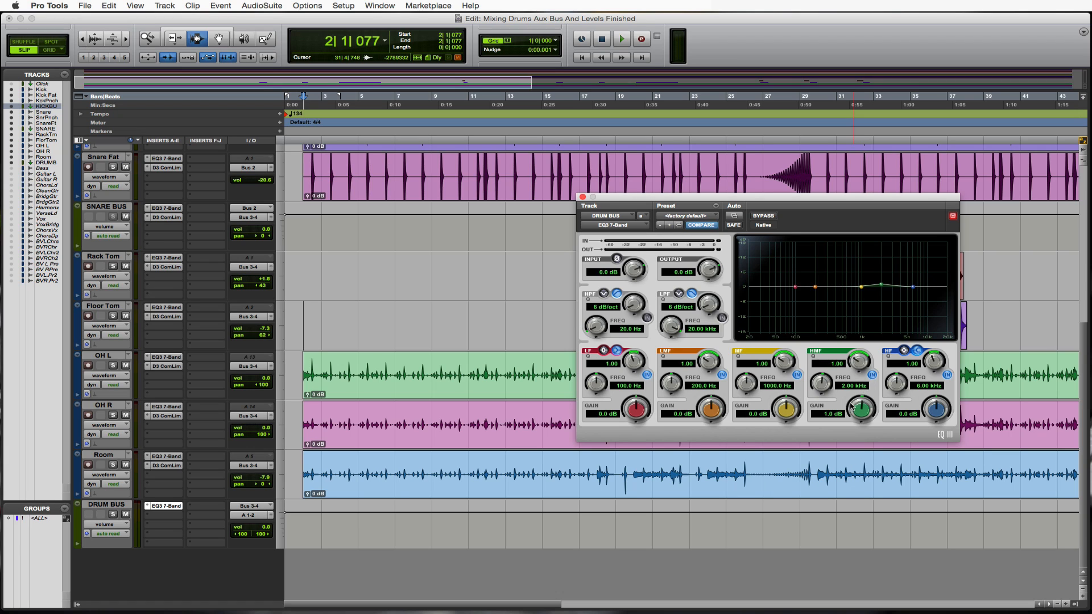
key(space)
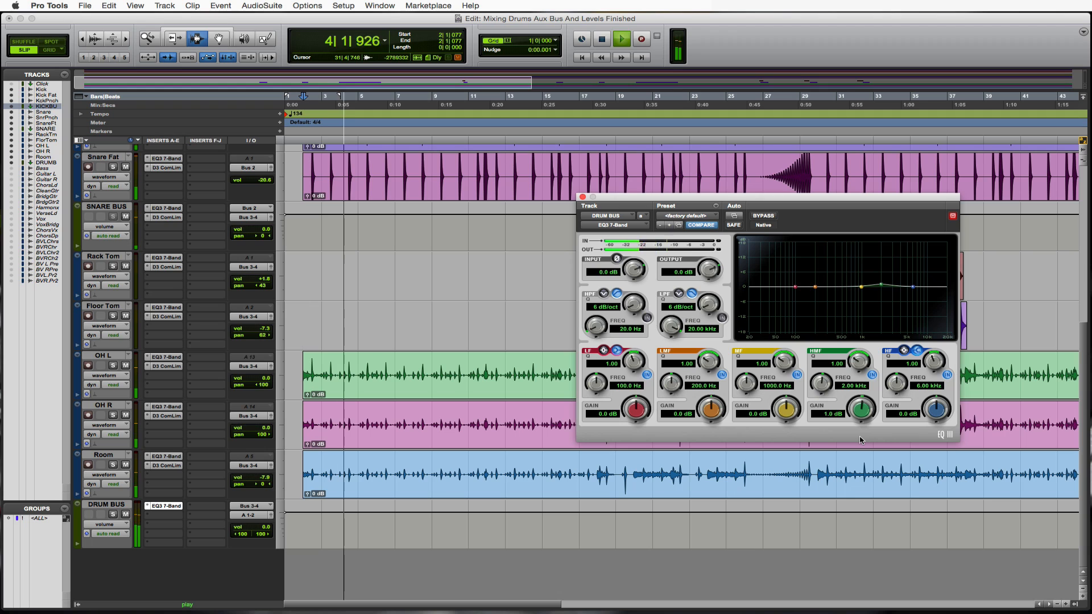
key(space)
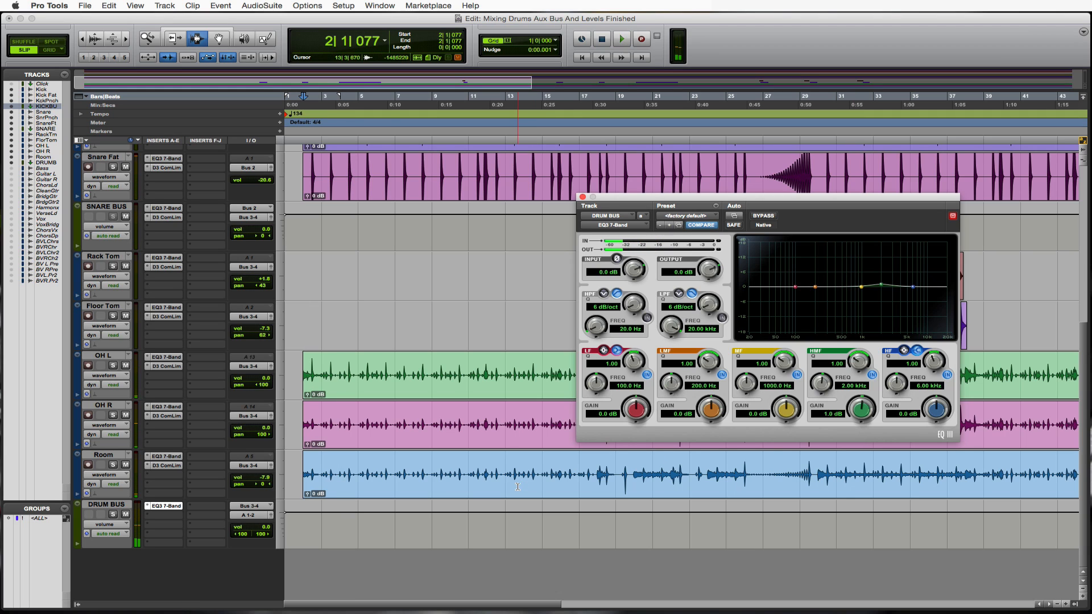
- Insert a stereo multichannel Dyn3 Compressor/Limiter after the EQ on the DRUM BUS
click(151, 515)
mouse_move(188, 537)
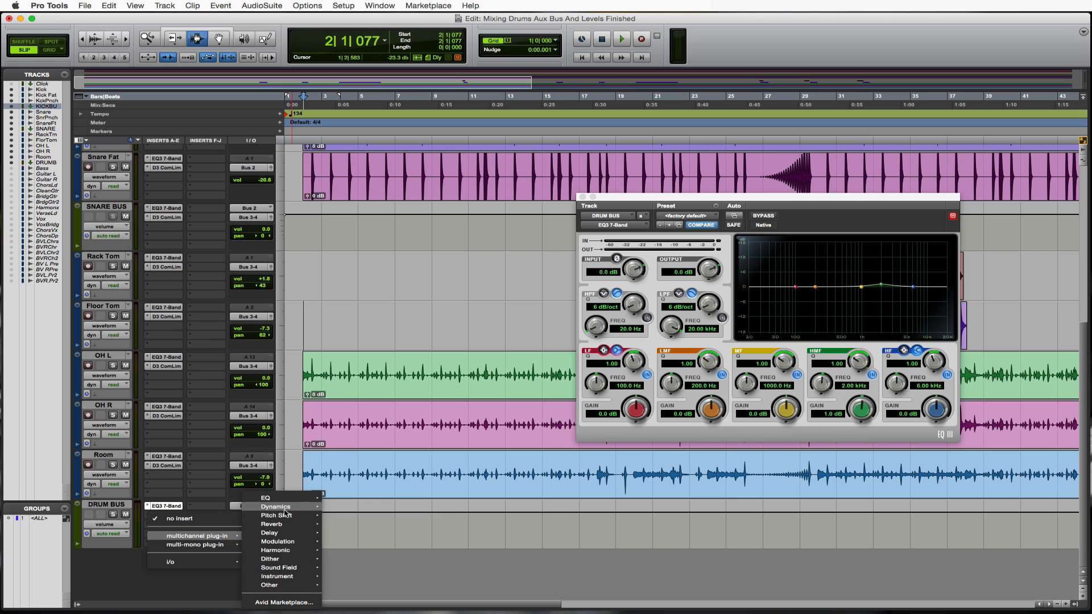
mouse_move(285, 512)
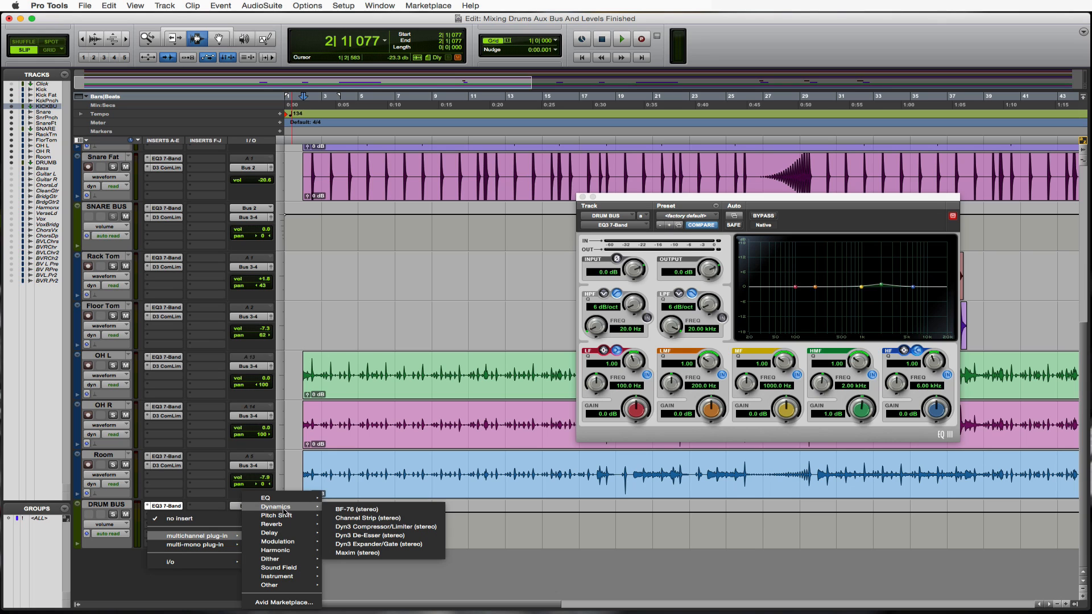
click(360, 527)
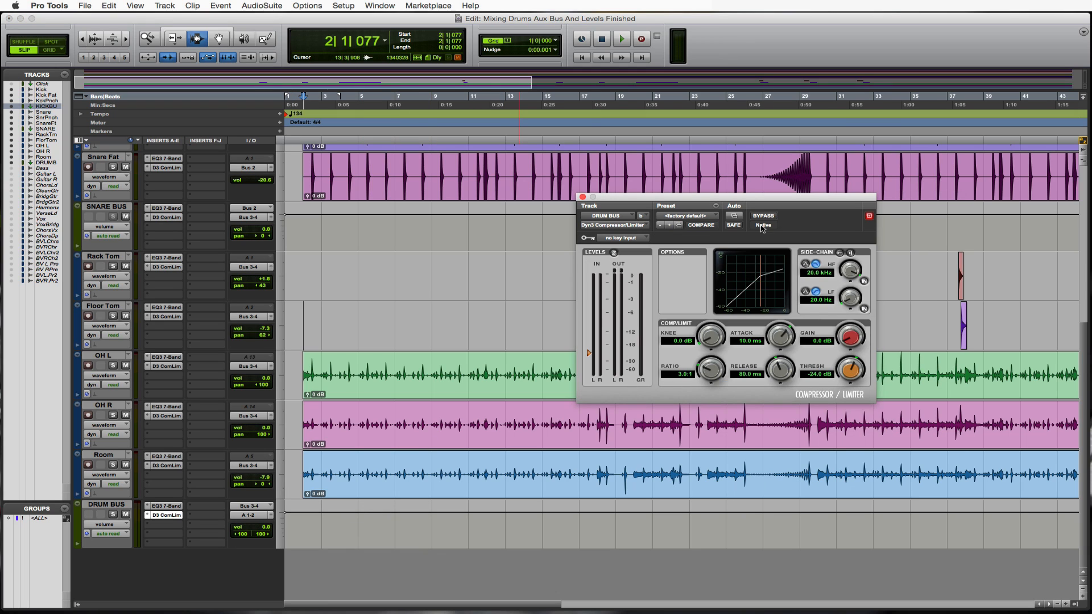
- Load the Drum Comp preset in the DRUM BUS compressor and play the drums from bar 2
click(712, 219)
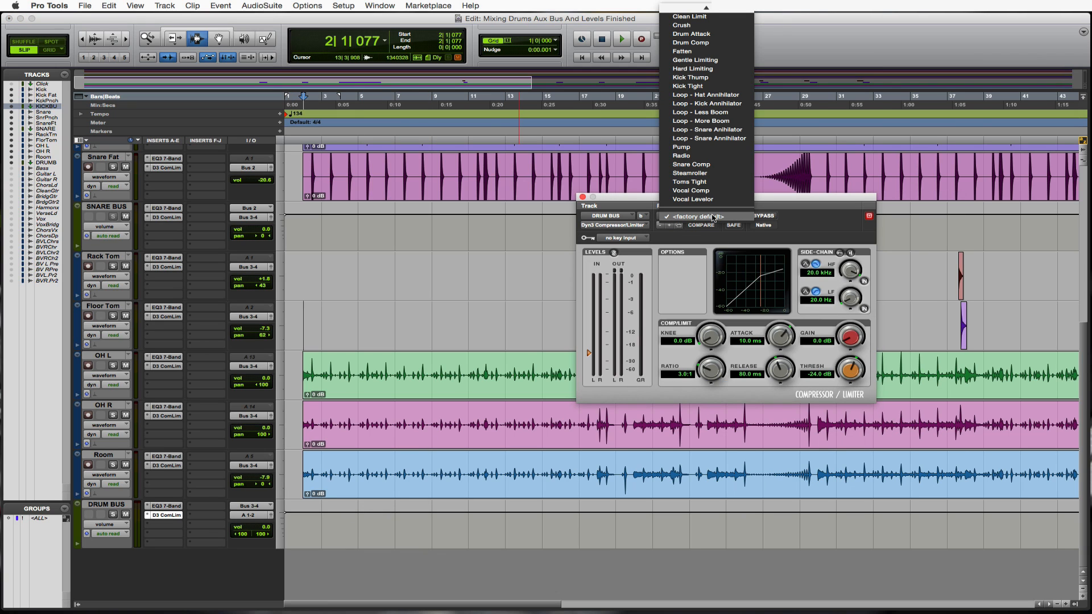
mouse_move(707, 6)
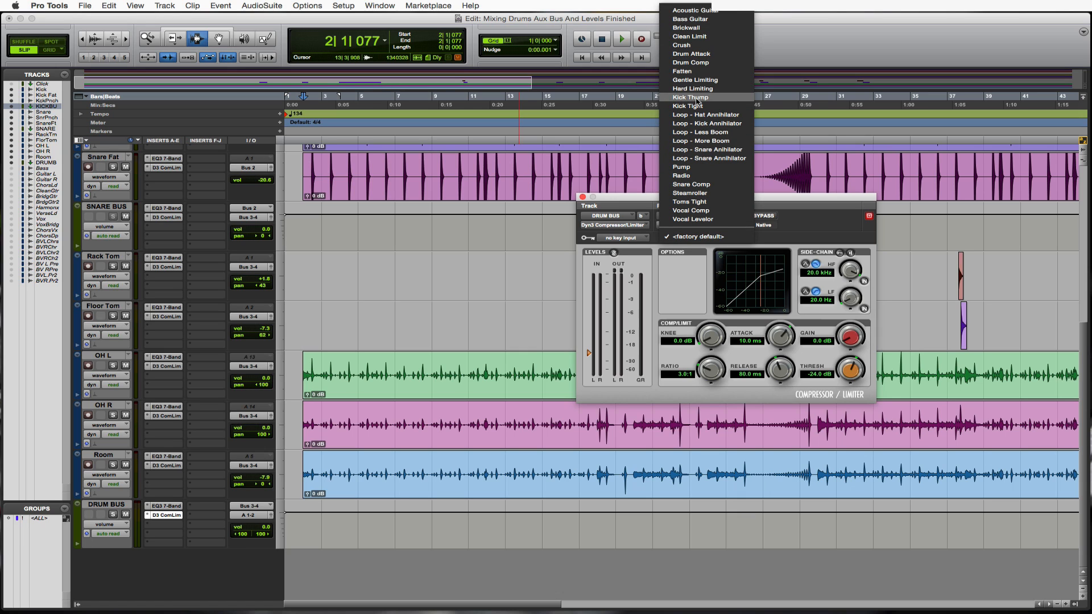
click(709, 63)
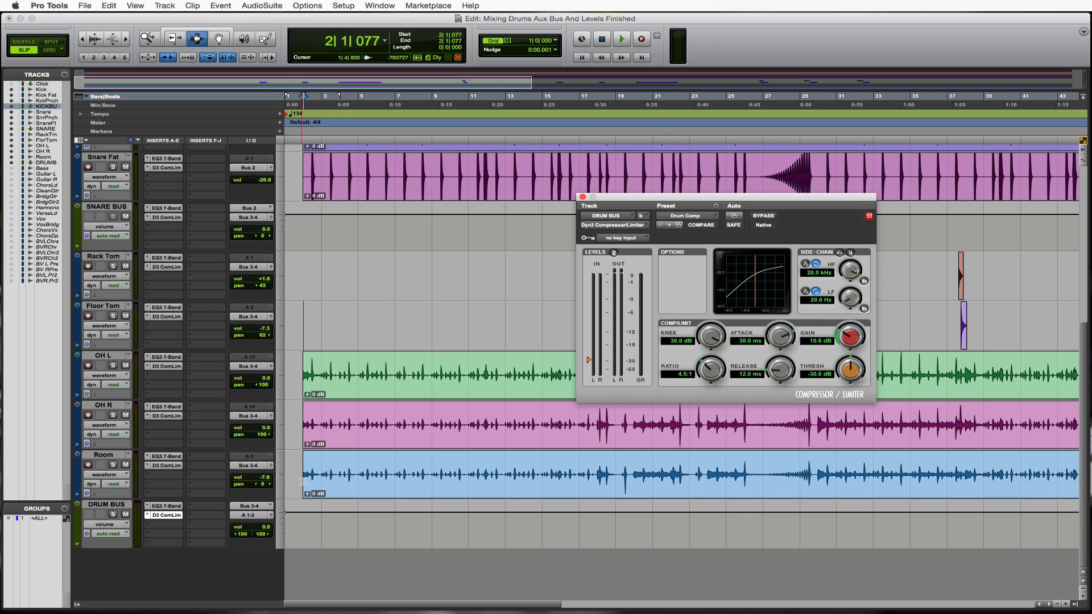
key(space)
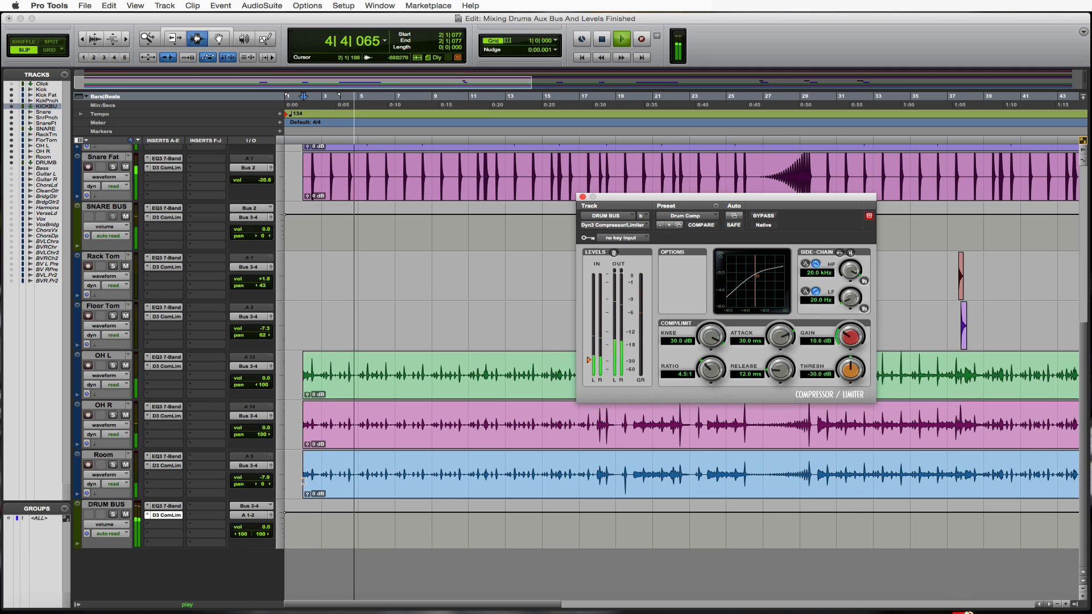
key(space)
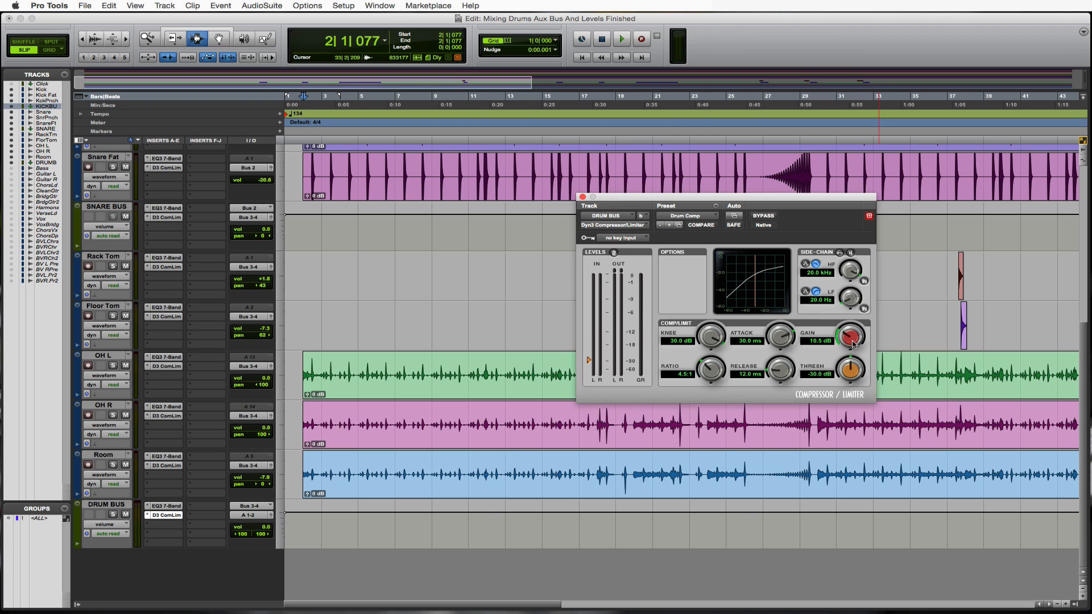
- Set the DRUM BUS compressor's gain to about 2.6 dB, threshold -15.3 dB, release 98.5 ms and attack 9.9 ms
drag(853, 342, 842, 388)
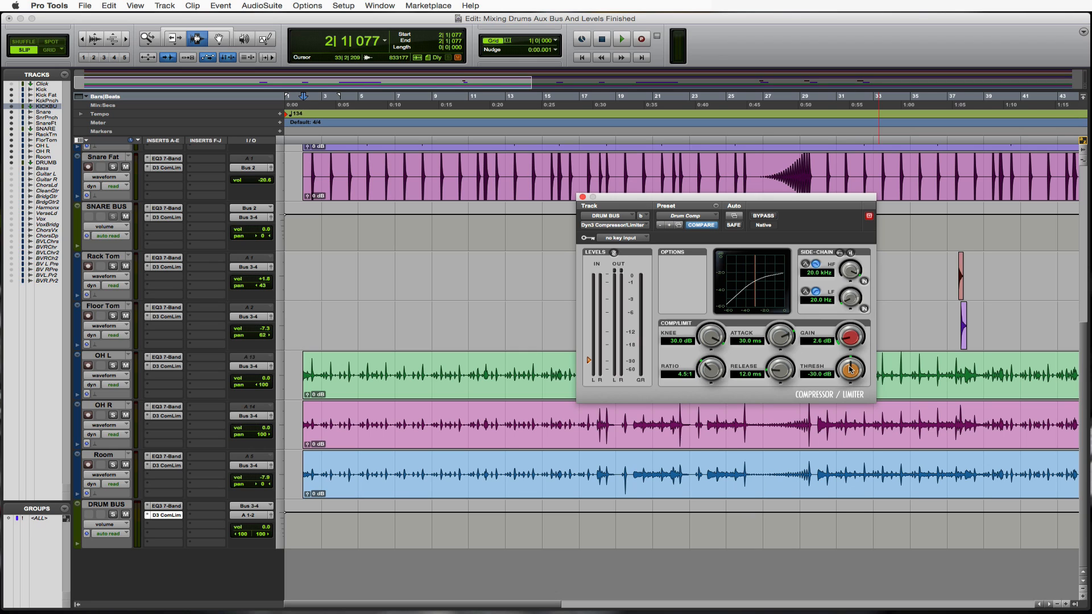
drag(850, 369, 855, 332)
drag(783, 372, 787, 336)
drag(780, 336, 780, 360)
- Play the drums and compare the sound with the DRUM BUS compressor bypassed and active
key(space)
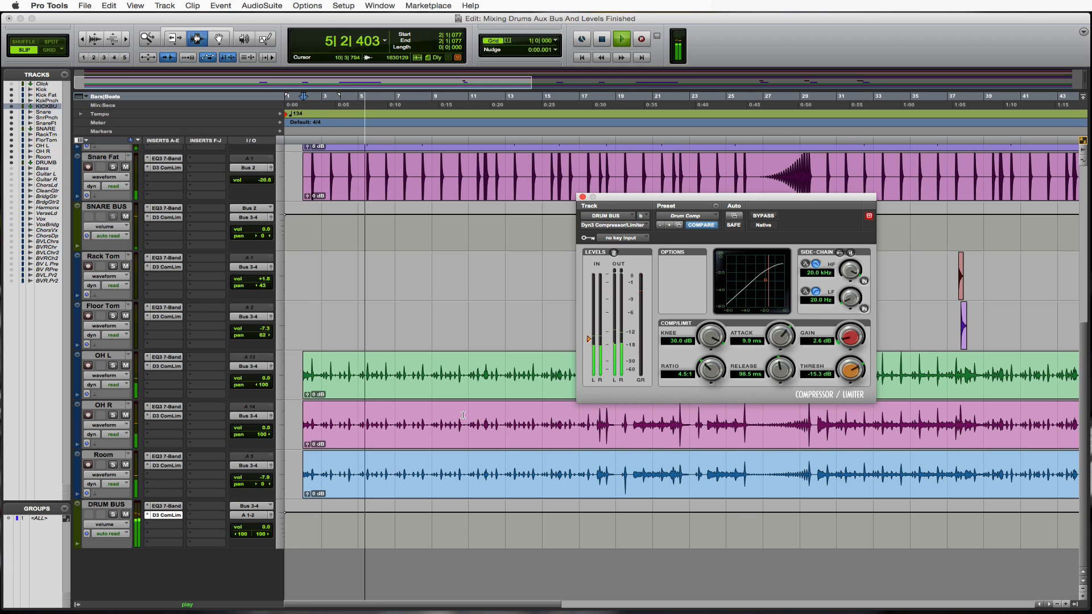
click(763, 216)
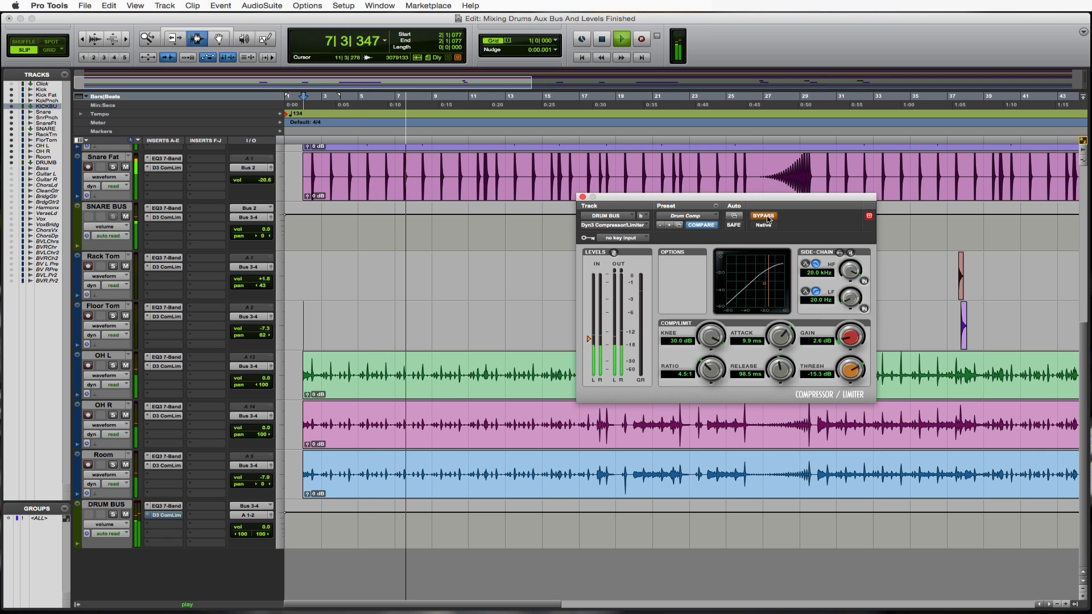
click(765, 217)
key(space)
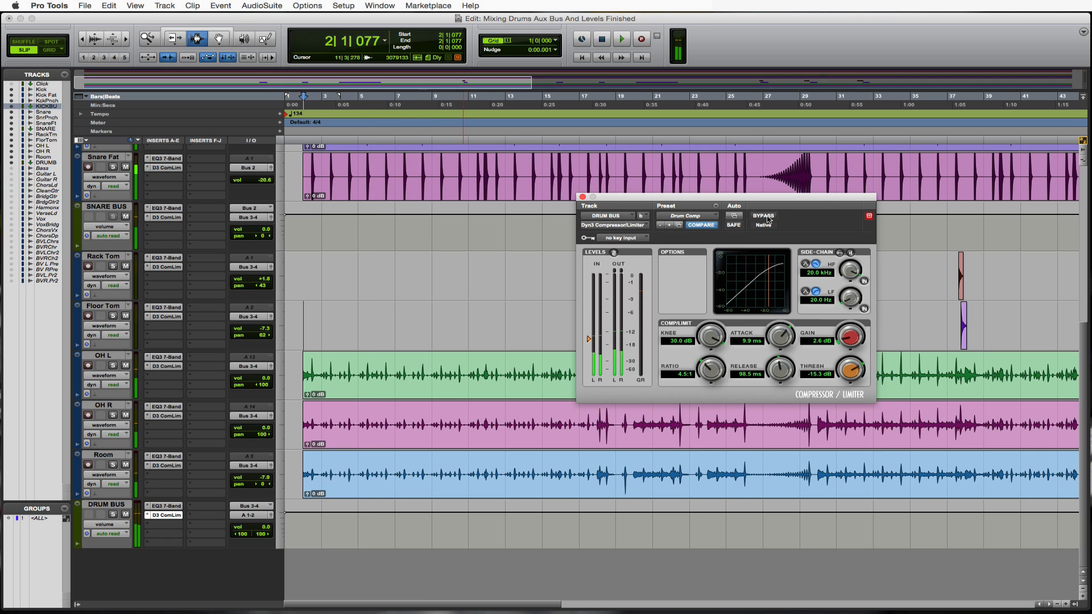